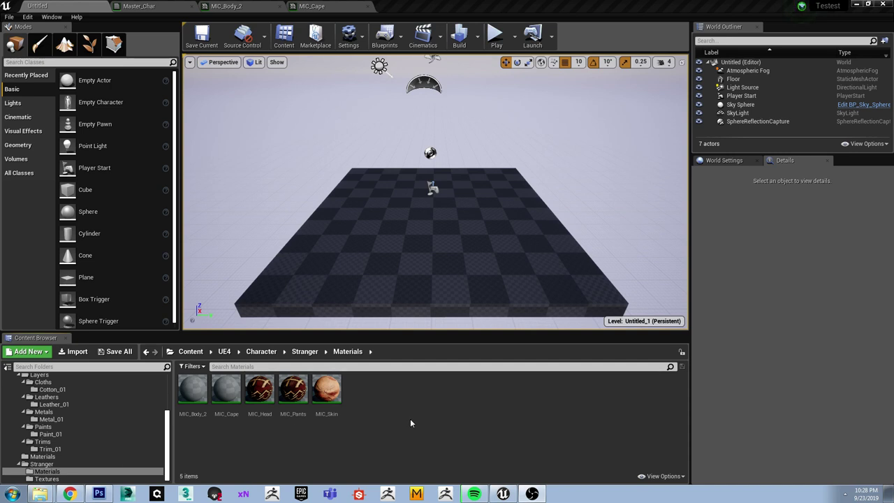
- Inspect the Paint node group in the Master_Char material graph
left_click(160, 6)
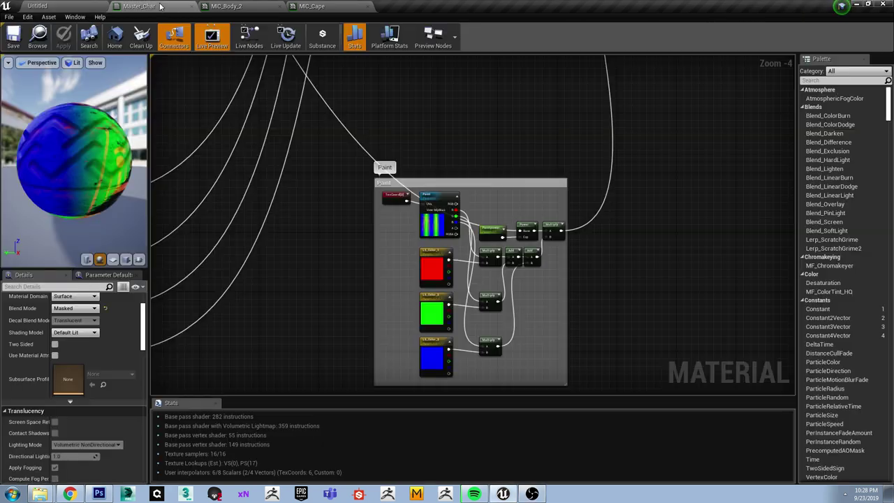
scroll(422, 280, "down", 5)
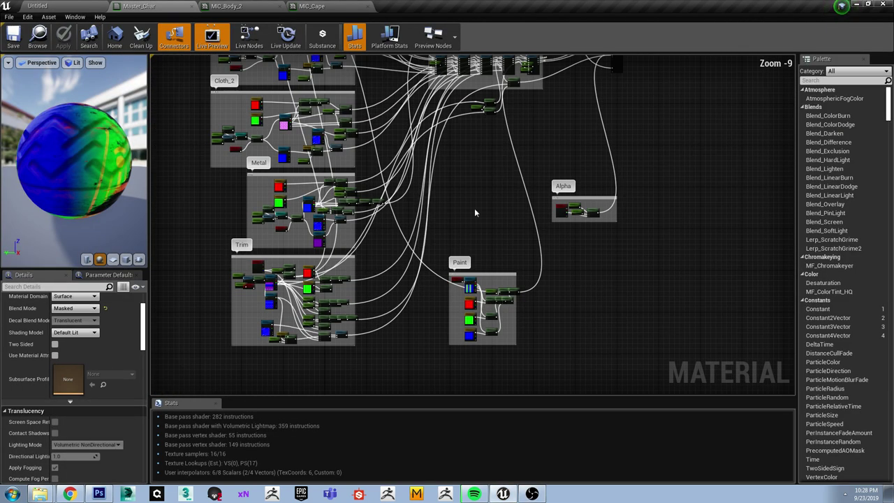
mouse_move(474, 373)
right_mouse_down()
mouse_move(463, 303)
mouse_move(419, 207)
right_mouse_up()
scroll(446, 286, "up", 3)
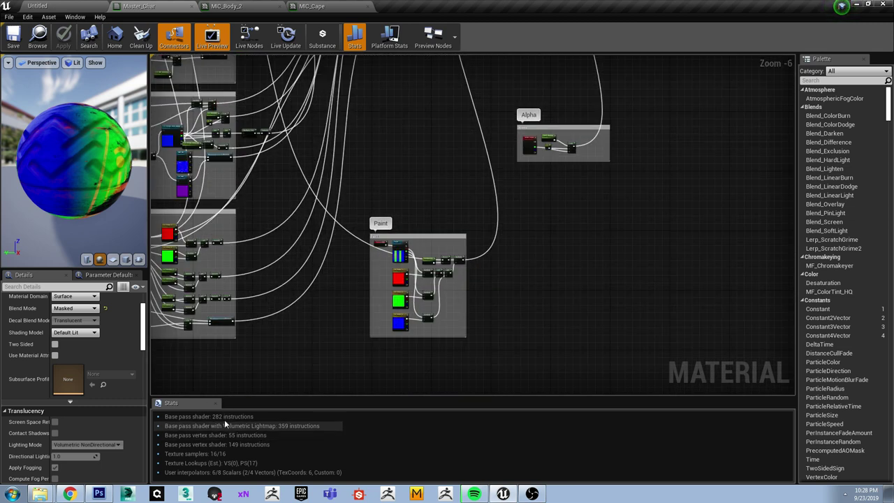
right_click_drag(275, 335, 296, 384)
left_click(78, 6)
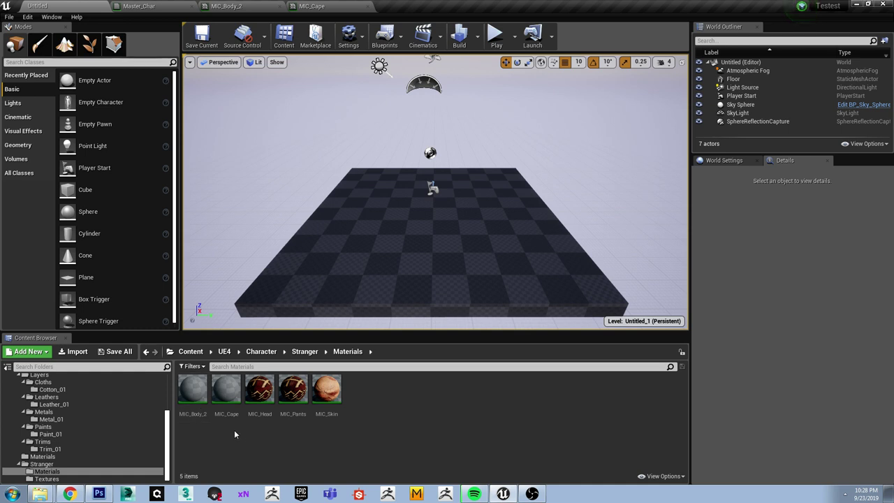
- Parent MIC_Body_2 to Master_Char and reset its background base colour, CCP, normal and ORM textures
left_click(247, 5)
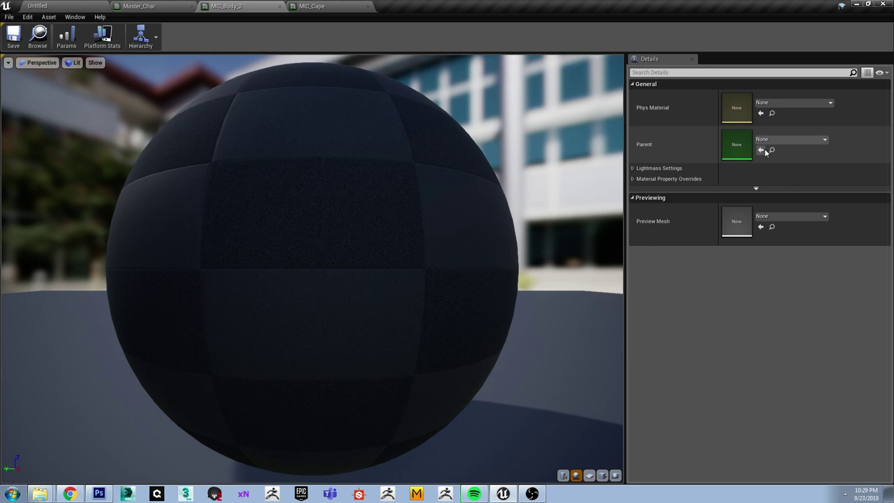
left_click(761, 150)
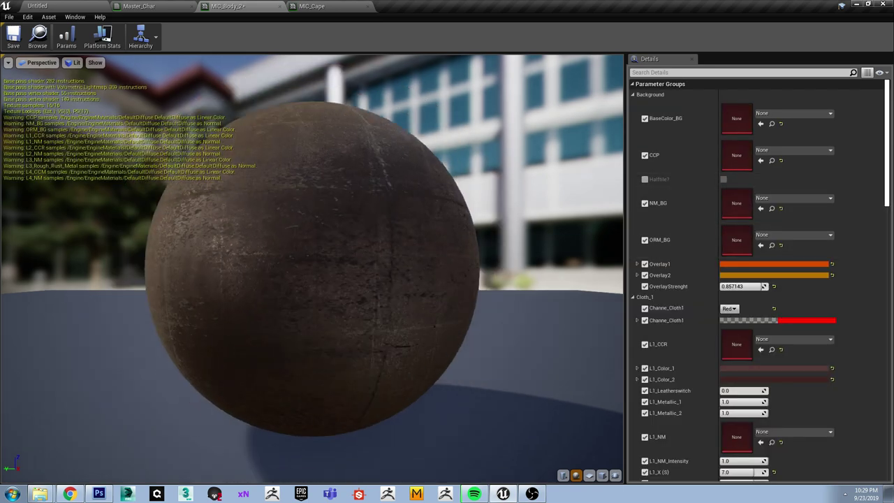
left_click(781, 123)
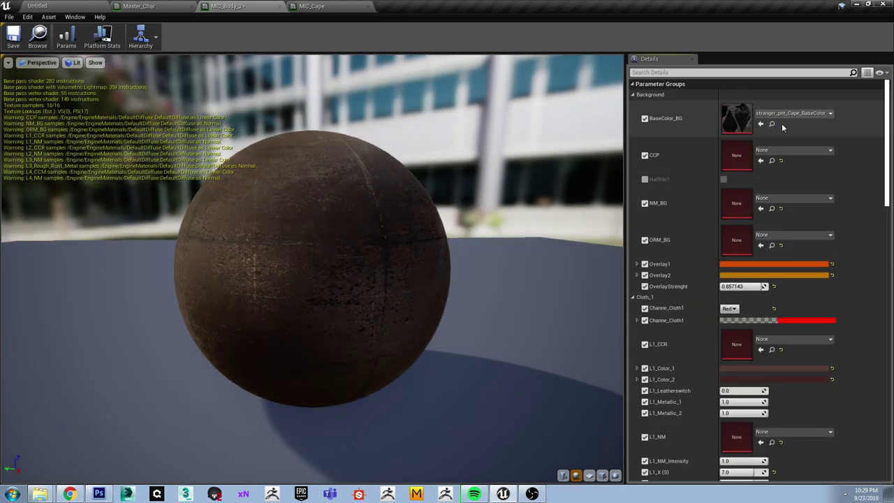
left_click(782, 162)
left_click(781, 209)
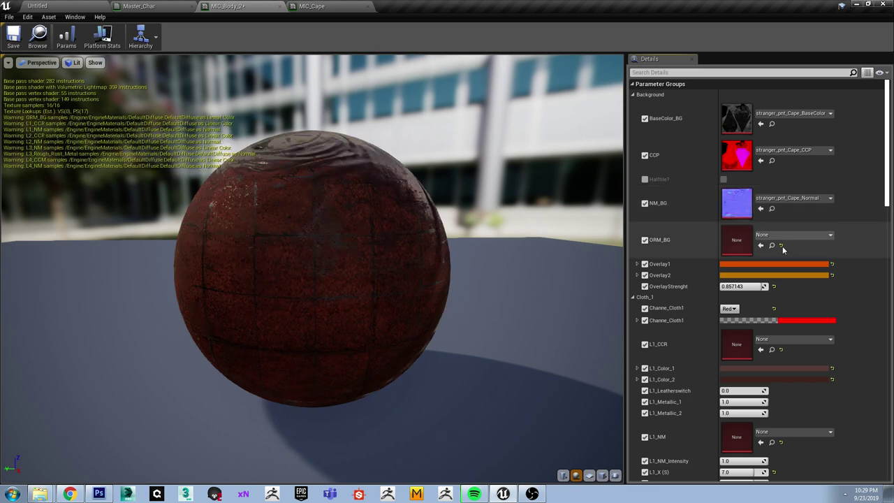
left_click(781, 245)
- Reset both cloth layers' CCR and normal map textures to their defaults
scroll(796, 257, "down", 2)
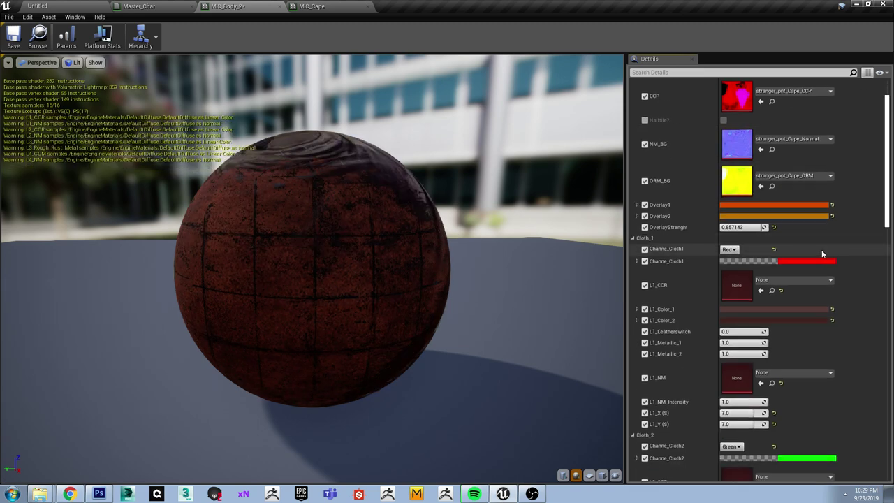
left_click(781, 290)
scroll(803, 304, "down", 2)
left_click(781, 309)
scroll(817, 321, "down", 2)
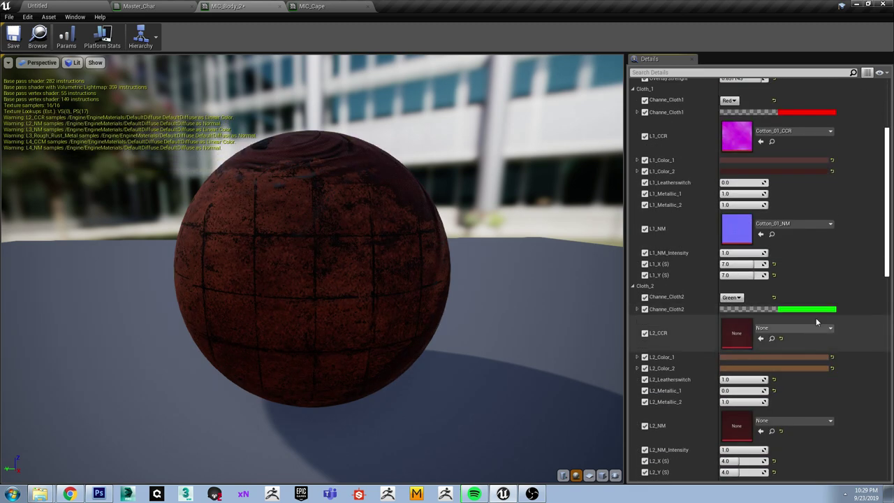
left_click(782, 339)
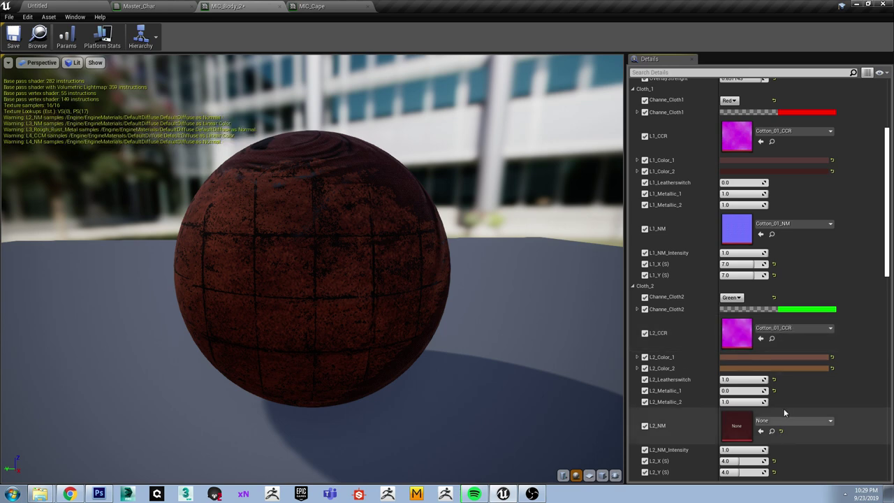
left_click(781, 431)
scroll(785, 391, "down", 5)
- Reset the metal, trim and paint mask textures to defaults and save MIC_Body_2
left_click(781, 341)
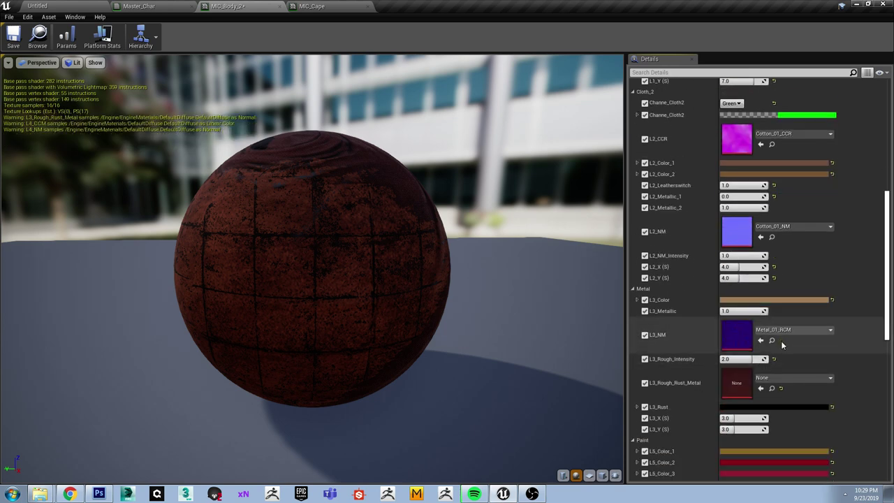
left_click(780, 387)
scroll(792, 335, "down", 5)
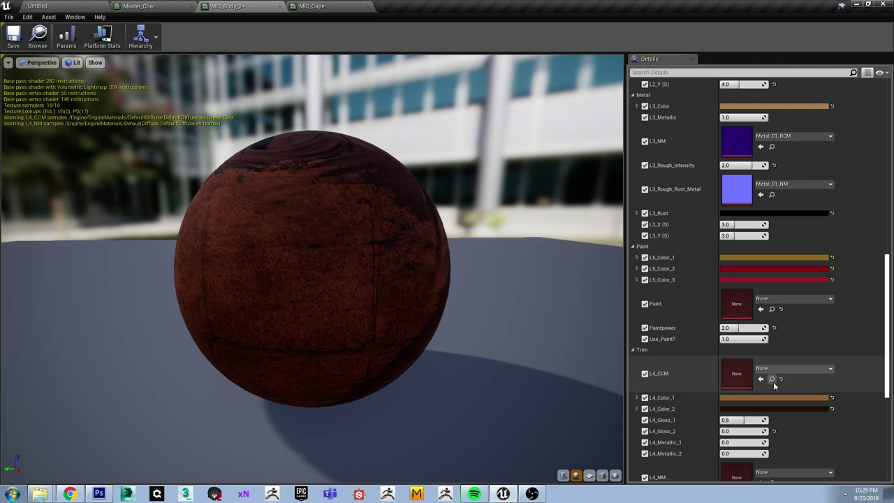
left_click(780, 379)
left_click(781, 309)
scroll(796, 329, "down", 5)
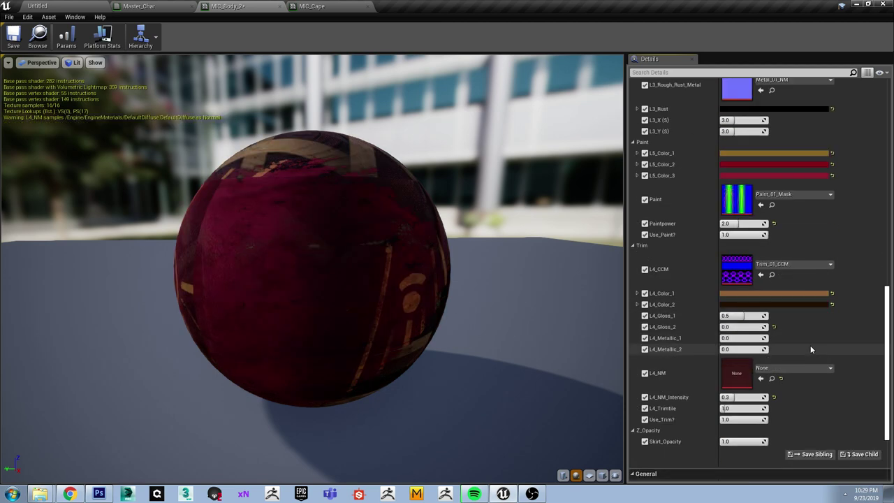
left_click(780, 303)
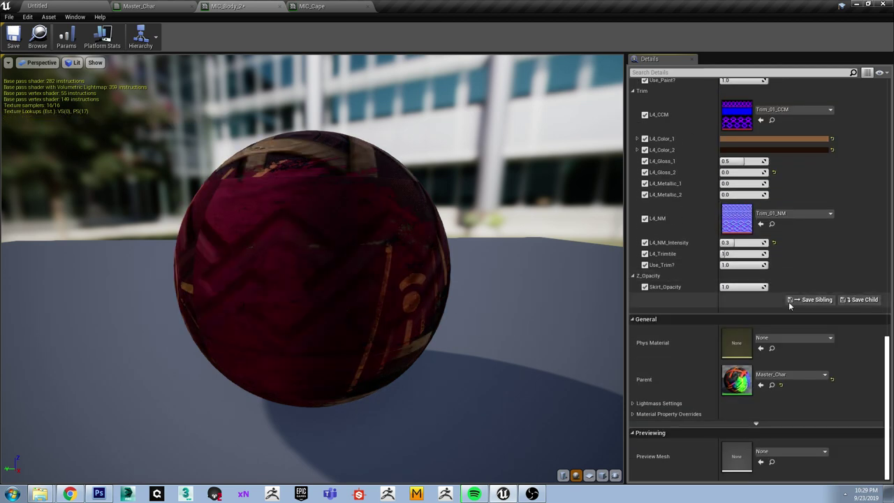
scroll(788, 302, "up", 4)
left_click(13, 35)
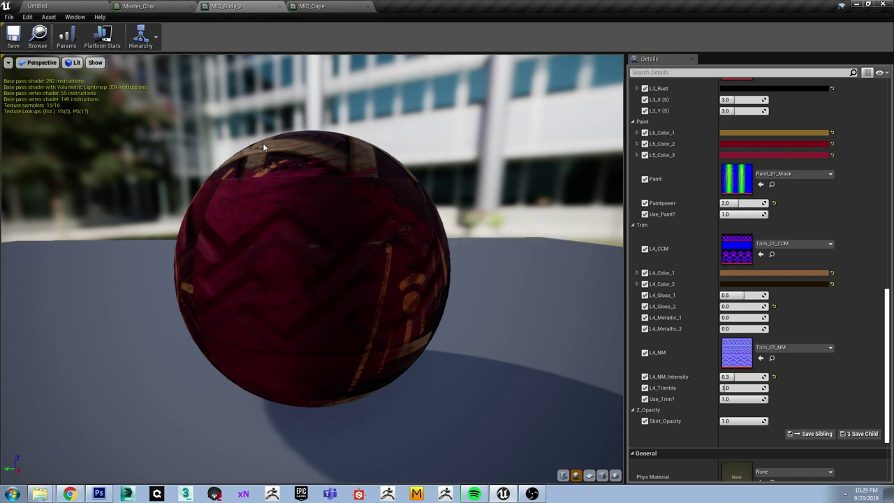
- Locate MIC_Body_2 in the Content Browser and make it MIC_Cape's parent
left_click(312, 7)
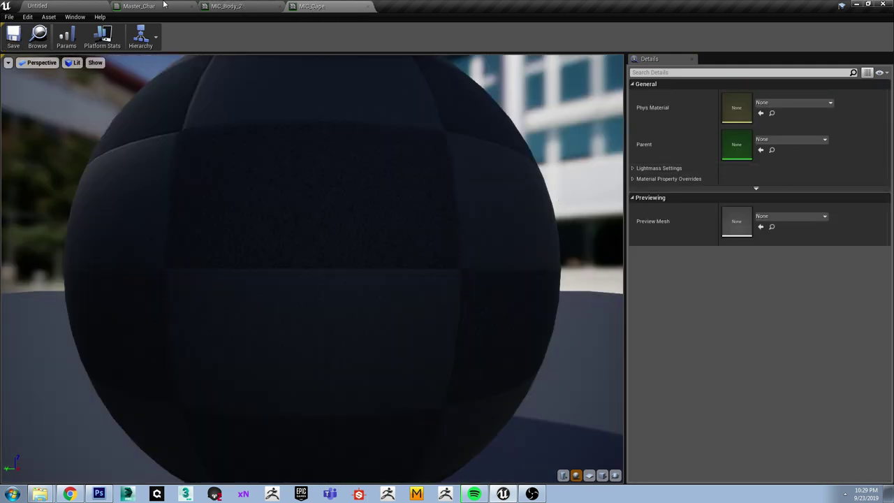
left_click(224, 6)
left_click(38, 35)
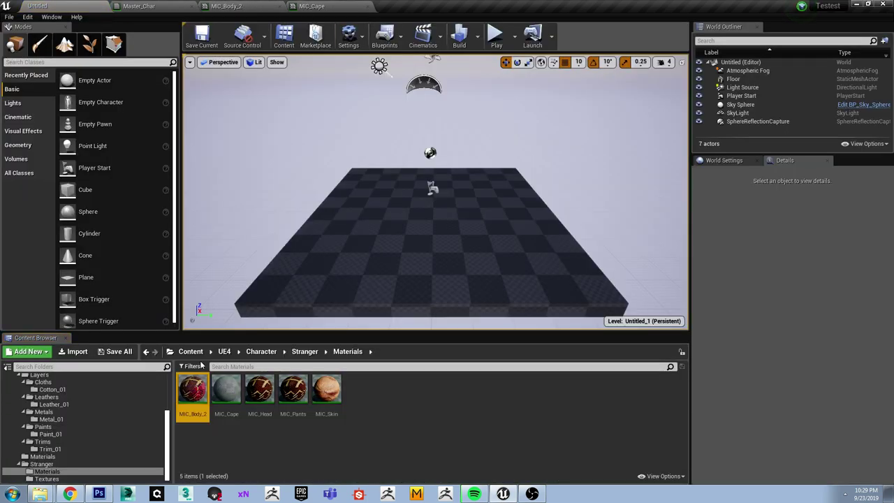
left_click(311, 6)
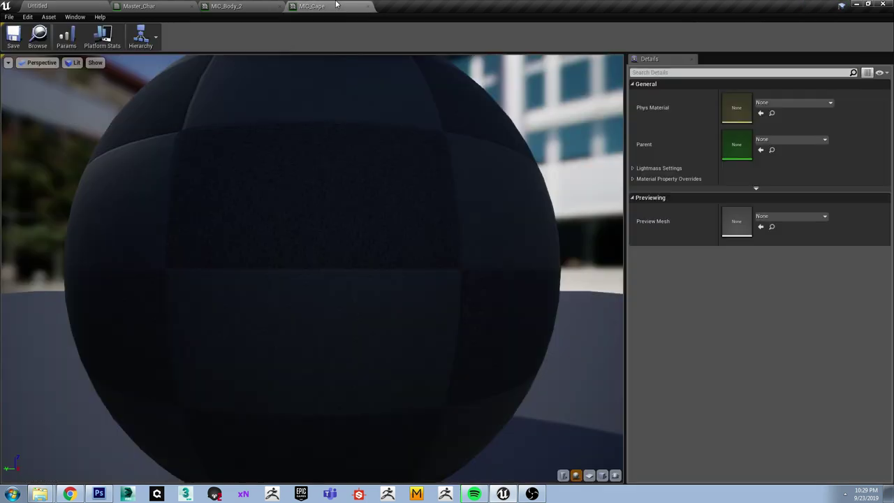
left_click(761, 149)
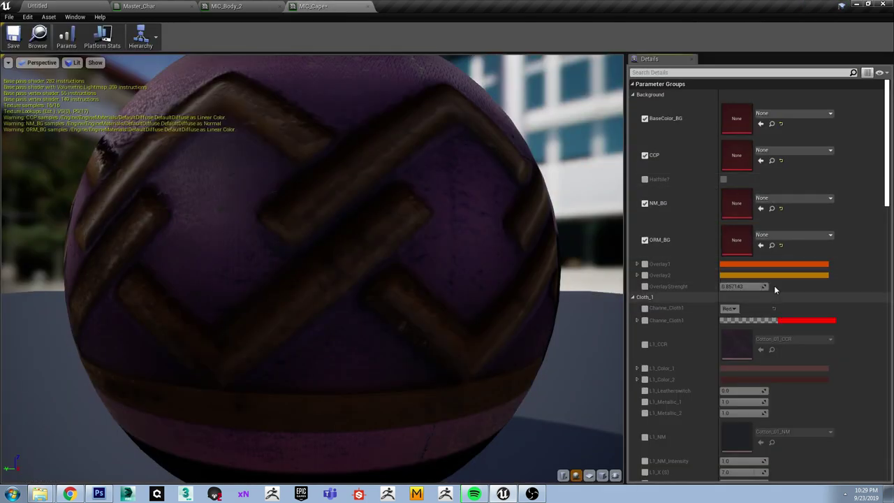
- Restore MIC_Cape's BaseColor_BG, CCP, NM_BG and ORM_BG slots to the stranger_pnt_Cape maps
scroll(780, 328, "down", 5)
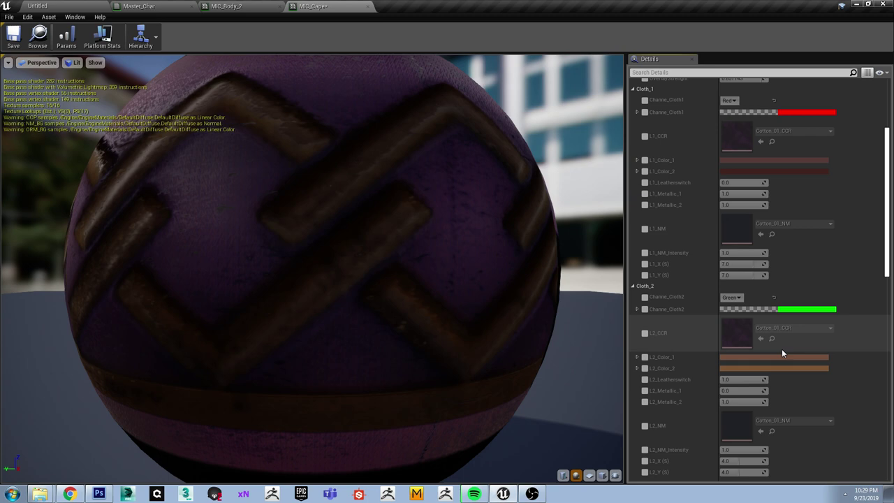
scroll(782, 353, "down", 10)
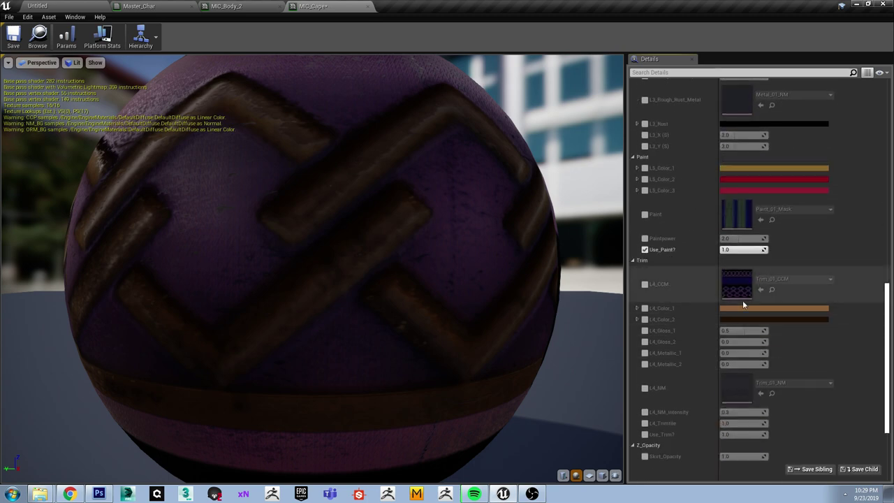
scroll(756, 339, "up", 15)
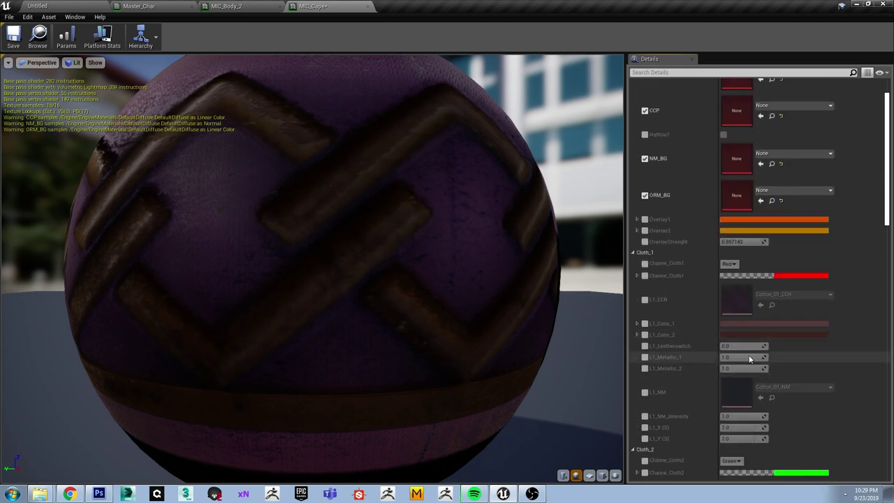
scroll(749, 358, "up", 2)
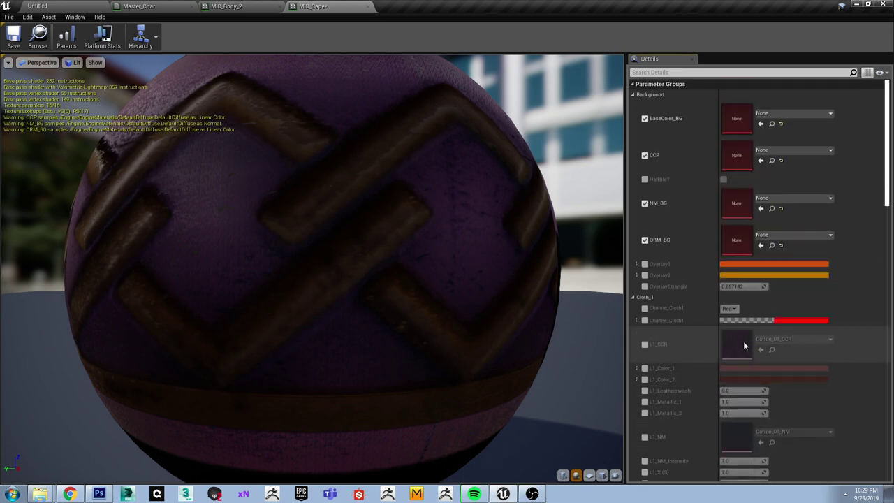
left_click(780, 124)
left_click(780, 161)
left_click(781, 209)
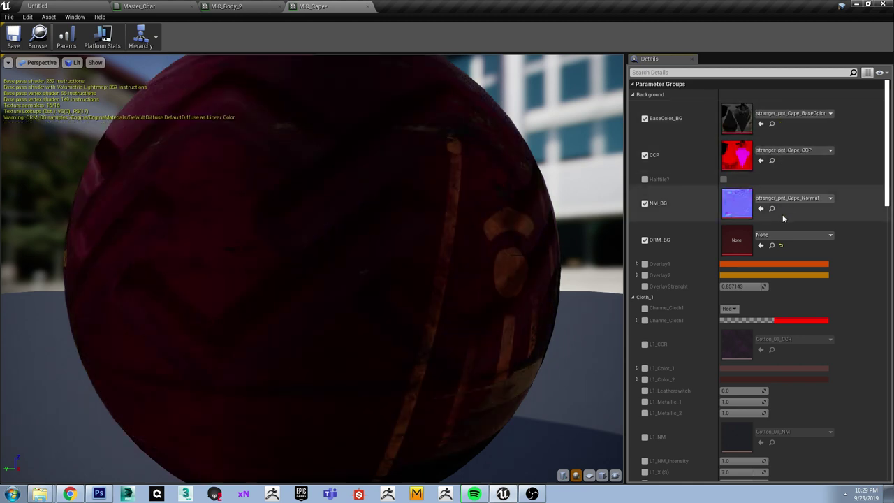
left_click(780, 245)
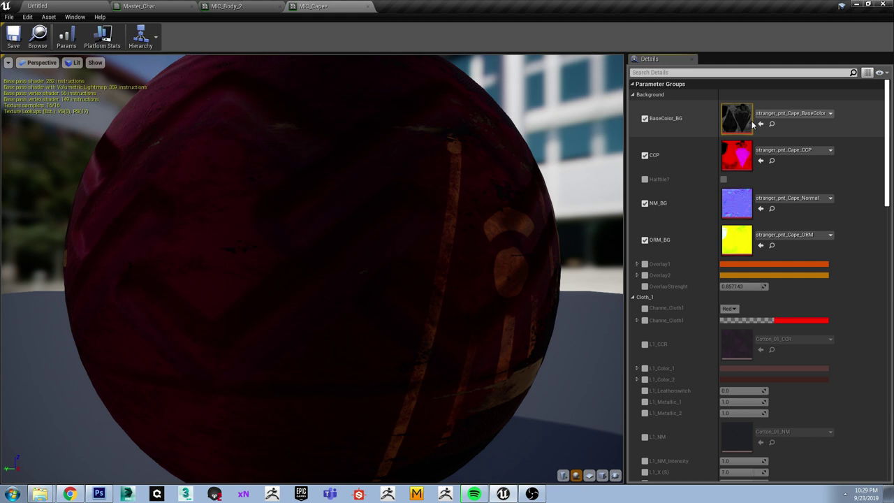
- Save MIC_Cape and select the stranger_pnt_Chest base colour texture for MIC_Body_2
left_click(14, 38)
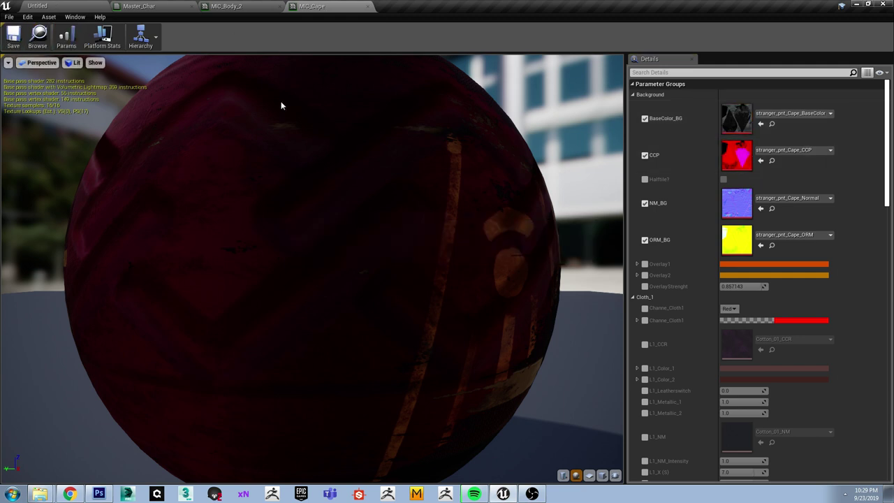
left_click(239, 5)
scroll(734, 209, "up", 8)
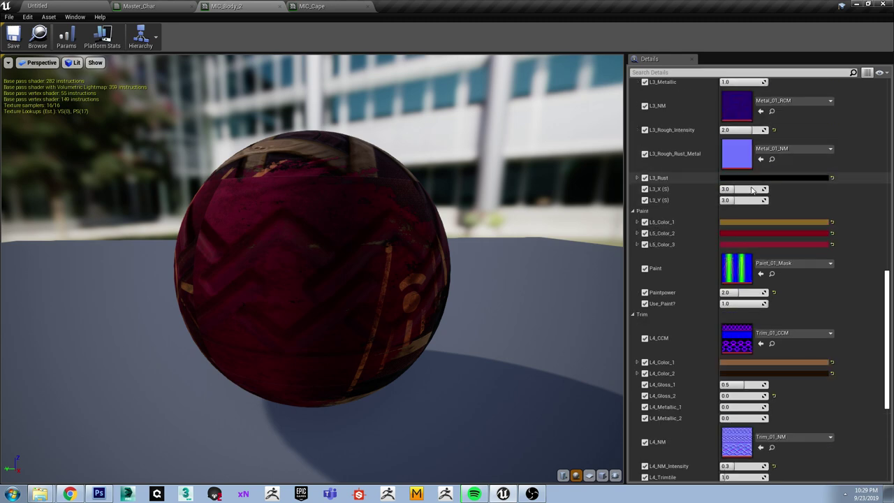
scroll(748, 219, "up", 10)
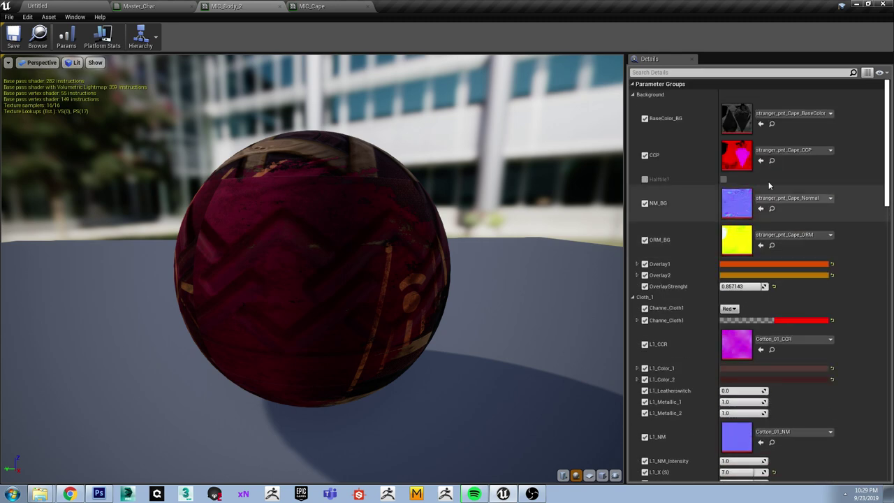
left_click(772, 124)
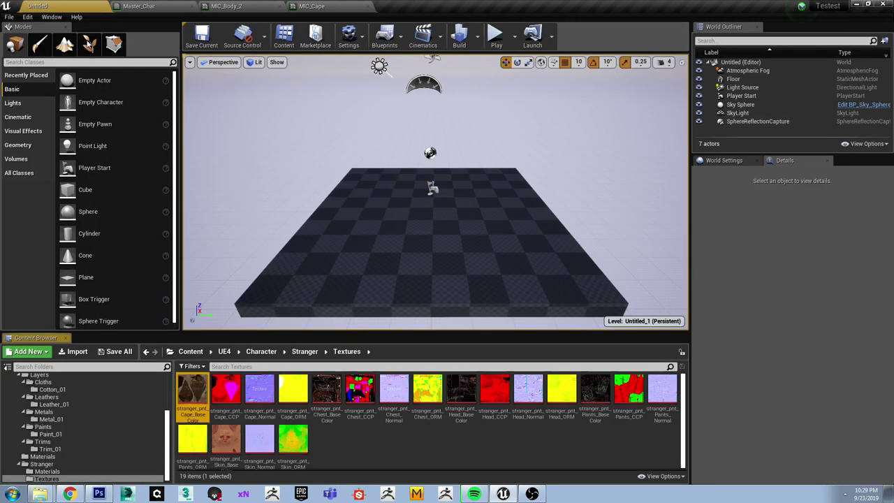
left_click(323, 398)
left_click(155, 7)
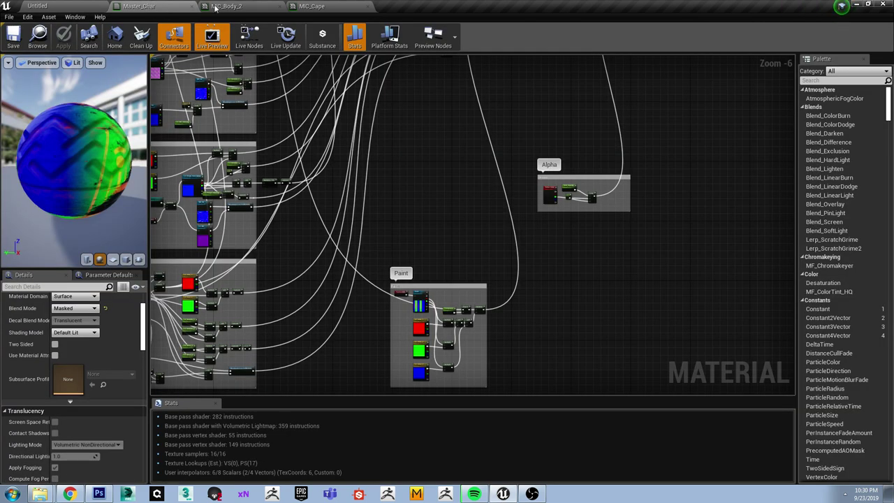
left_click(192, 6)
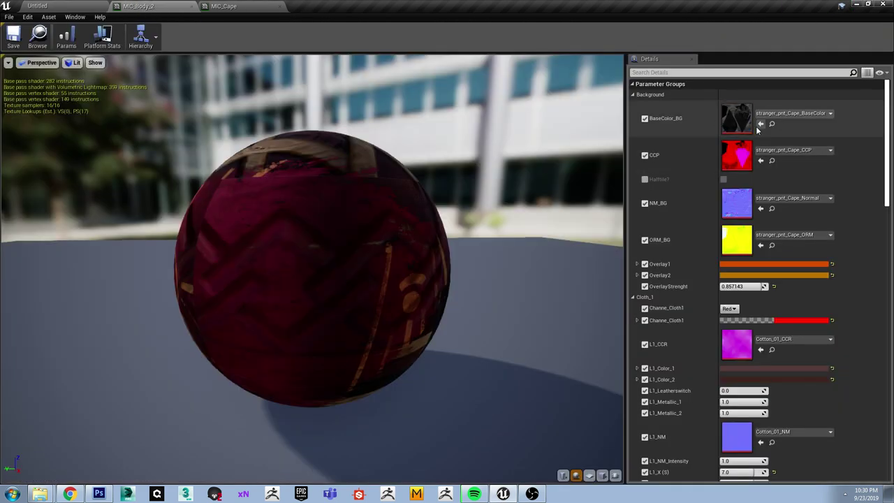
- Assign the stranger_pnt_Chest CCP texture to MIC_Body_2's CCP slot
left_click(37, 6)
left_click(359, 389)
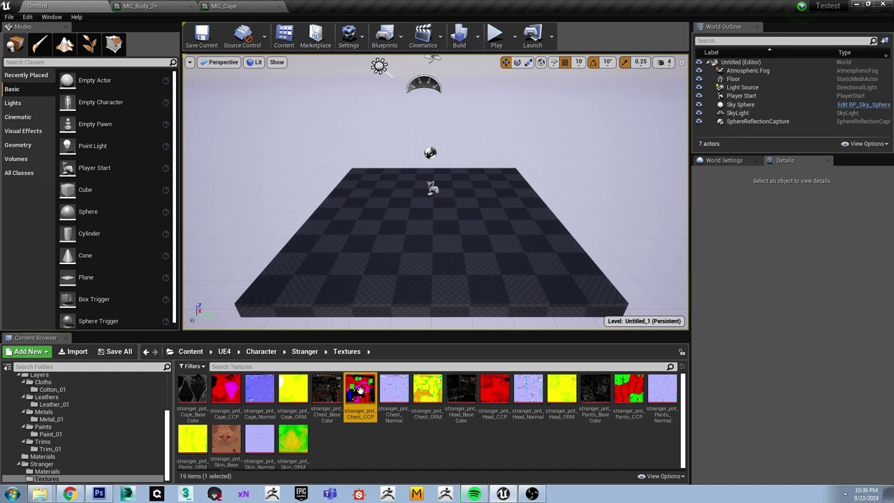
left_click(144, 6)
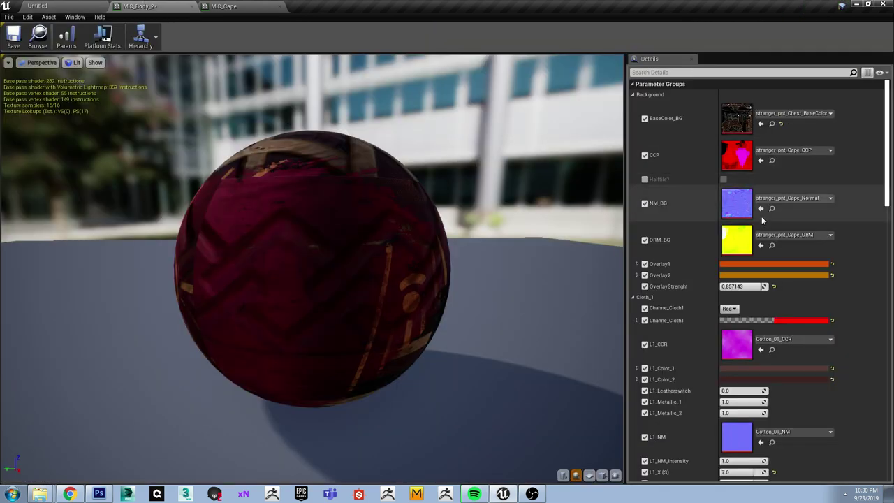
left_click(82, 6)
left_click(126, 5)
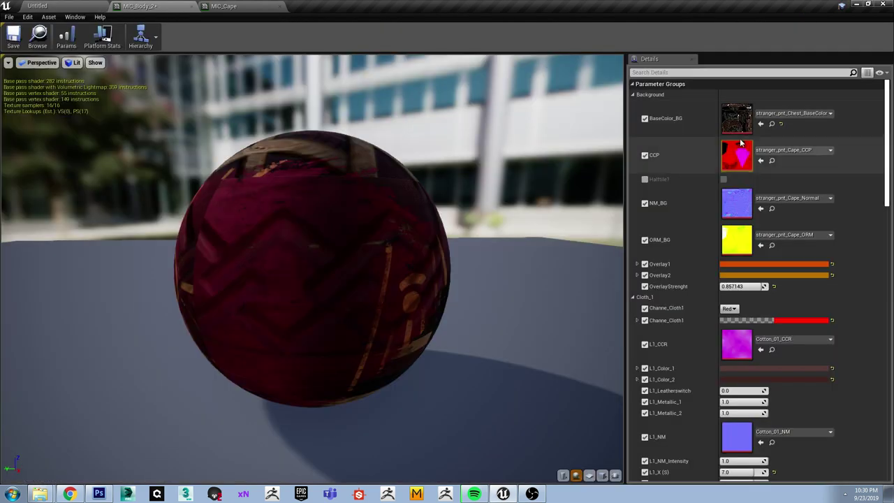
left_click(761, 162)
- Set ORM_BG to the stranger_pnt_Chest ORM texture and save MIC_Body_2
left_click(37, 5)
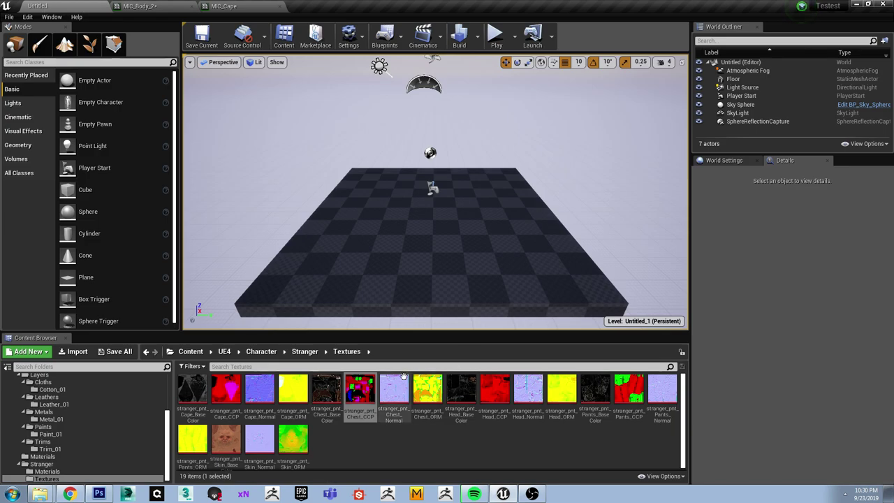
left_click(139, 6)
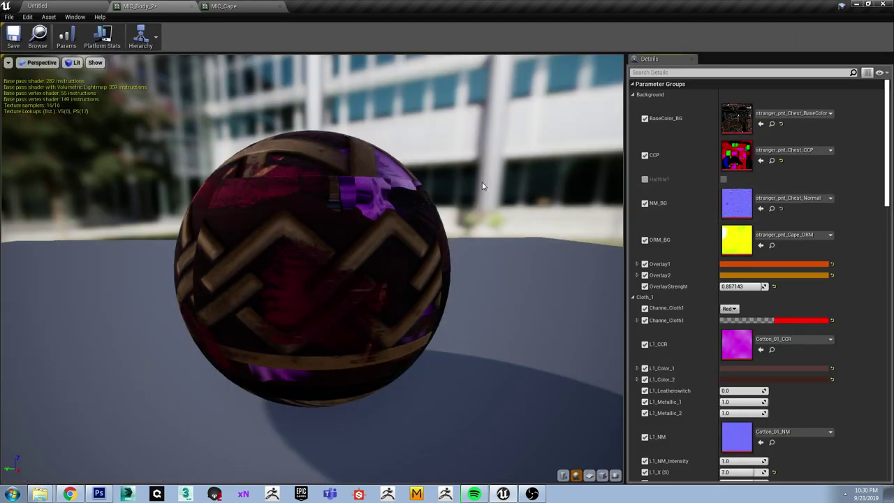
left_click(42, 5)
left_click(425, 395)
left_click(140, 6)
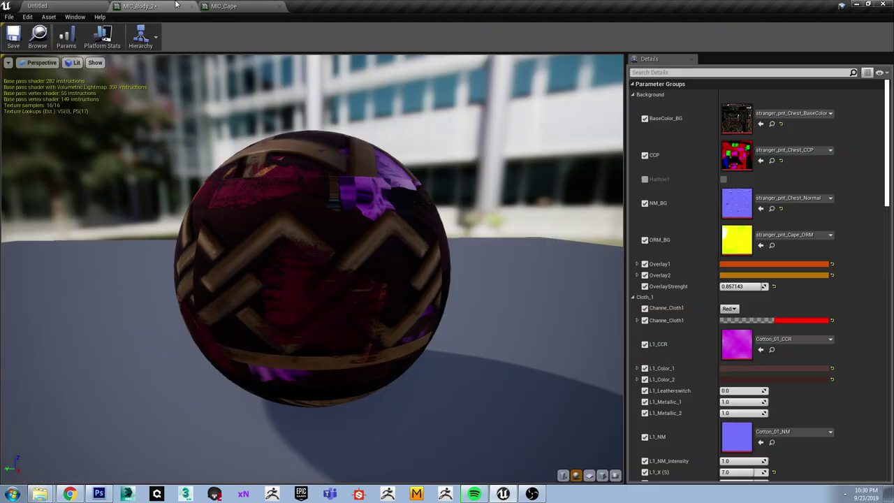
left_click(761, 244)
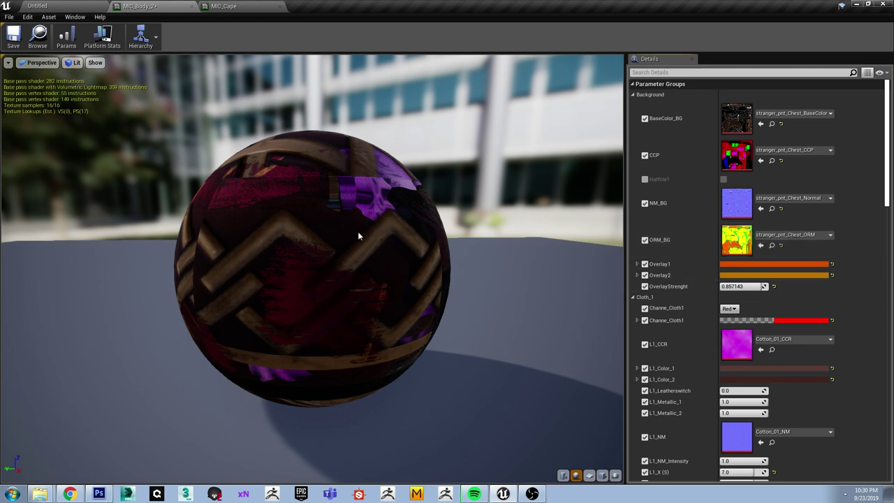
left_click(13, 35)
left_click(37, 5)
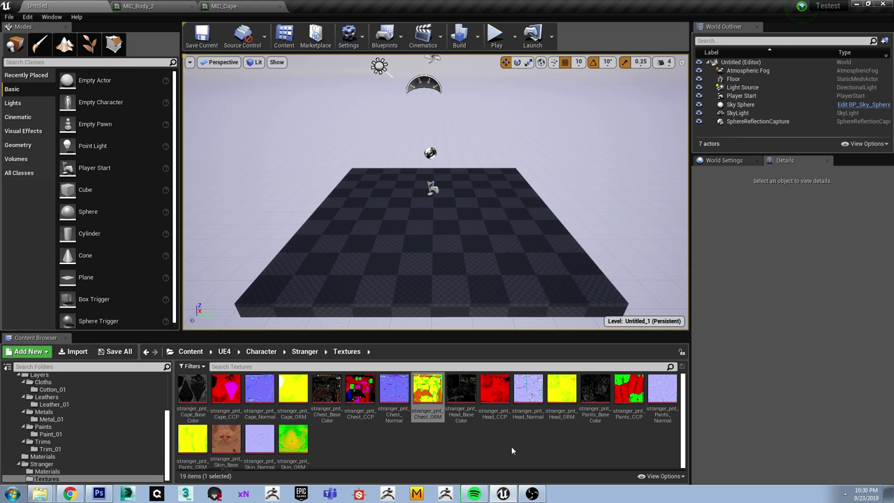
- Open Tinko_Skelmesh from the Stranger folder using the existing Tinko_Skelmesh_Skeleton rather than a new skeleton
left_click(42, 463)
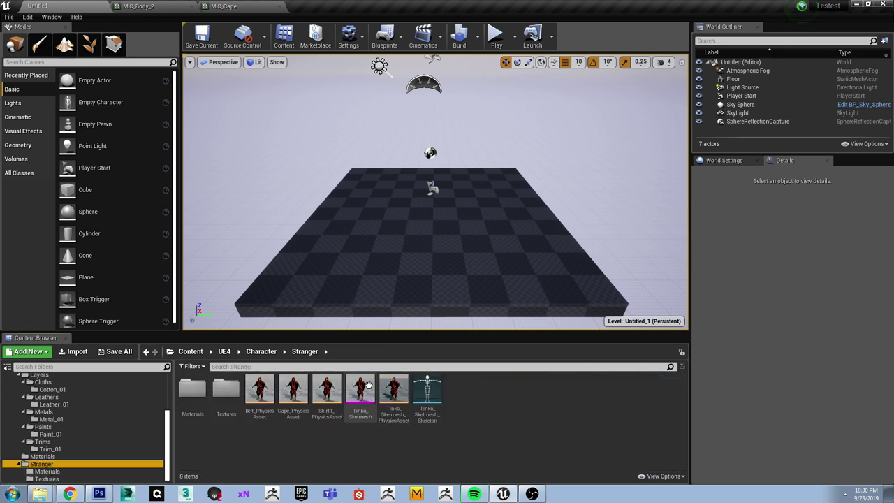
left_click(361, 391)
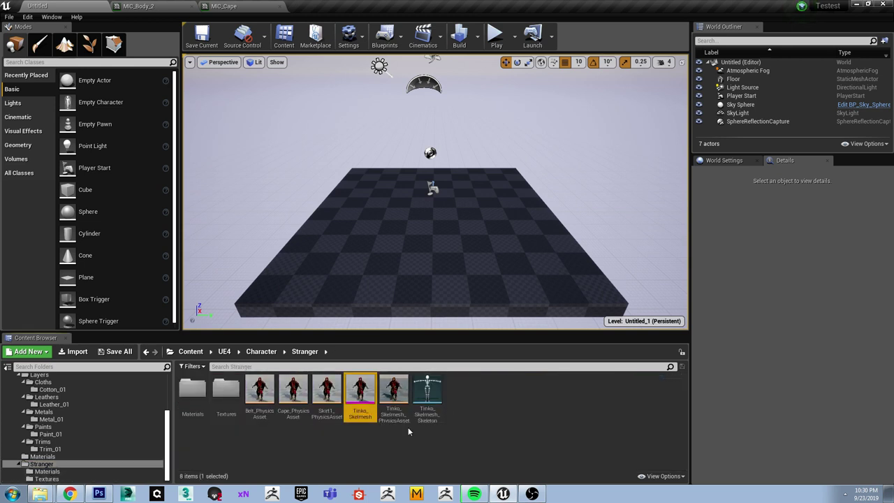
double_click(361, 391)
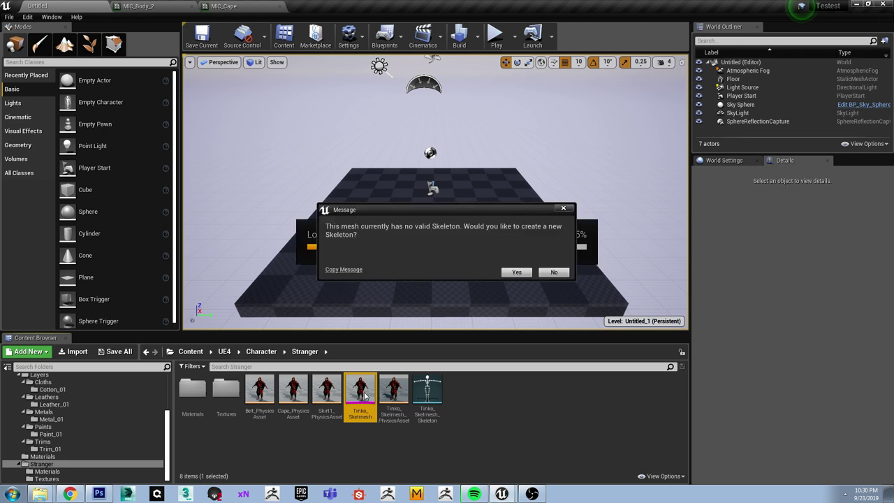
left_click(556, 277)
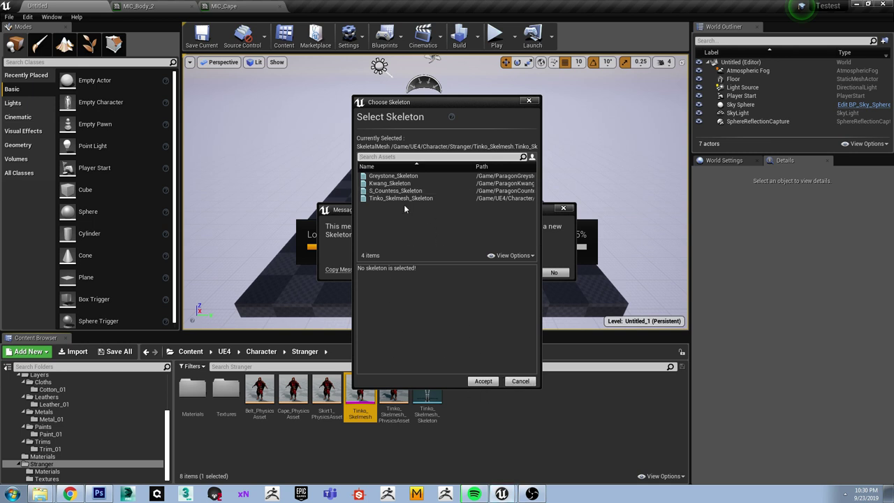
left_click(404, 199)
left_click(484, 381)
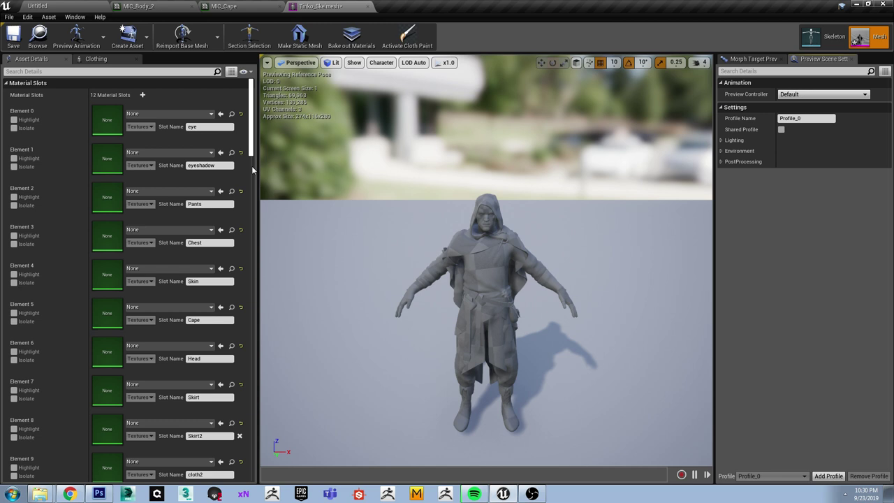
- Identify the Cape slot by isolating elements and assign it MIC_Cape
left_click(13, 128)
left_click(13, 128)
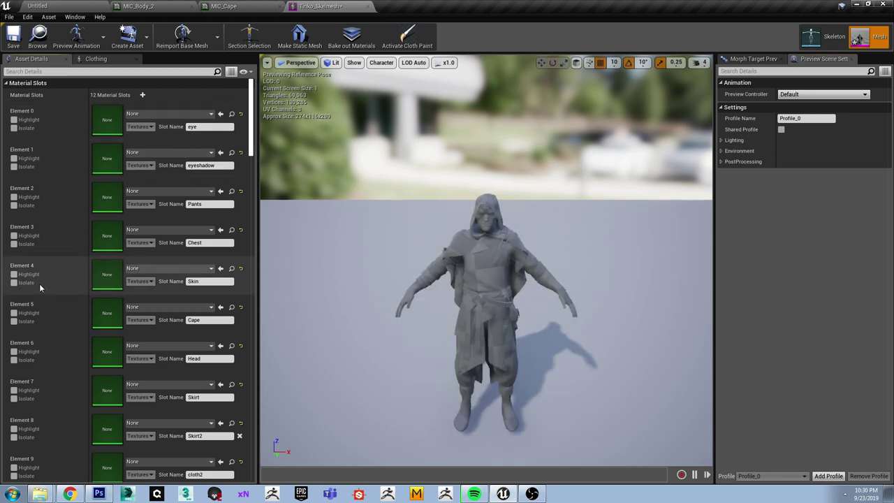
left_click(13, 283)
left_click(13, 282)
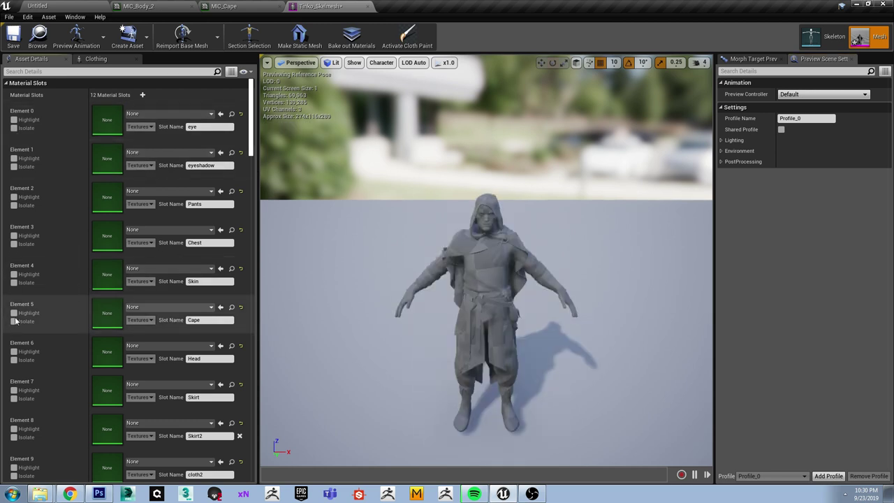
left_click(13, 322)
left_click(13, 322)
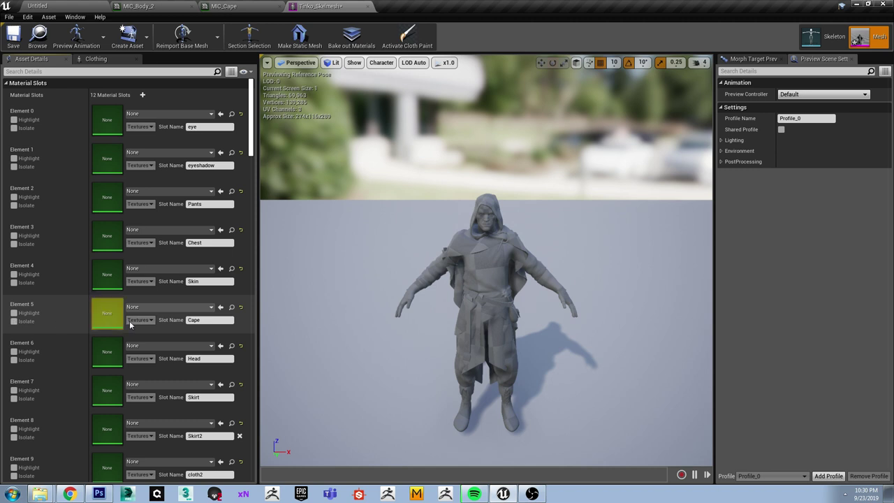
left_click(199, 312)
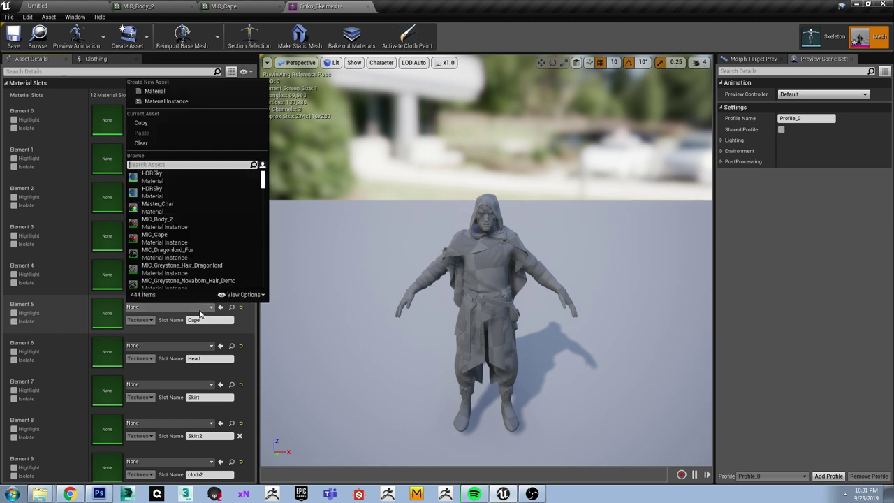
left_click(161, 237)
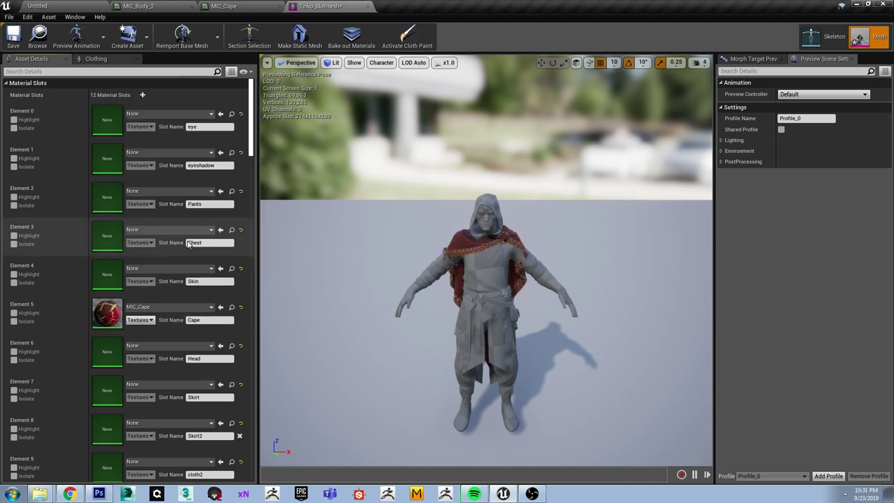
- Assign MIC_Head to the Head slot, searching materials for 'head'
left_click(18, 361)
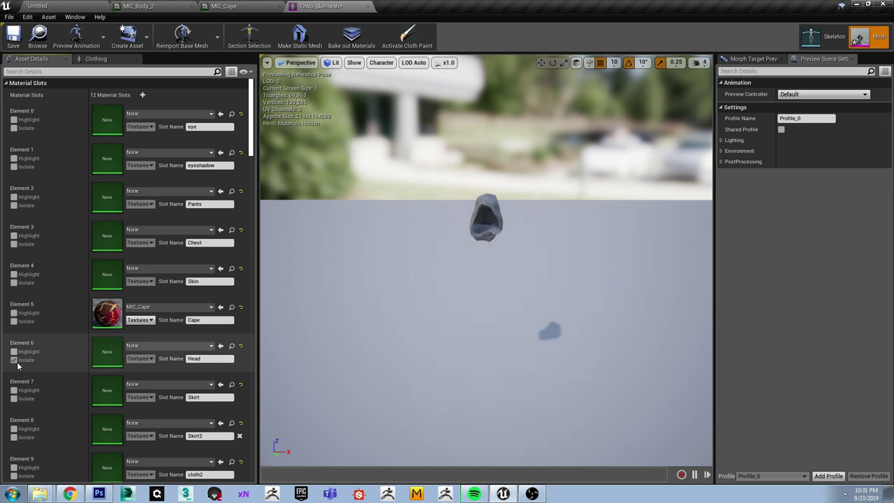
left_click(17, 361)
left_click(151, 347)
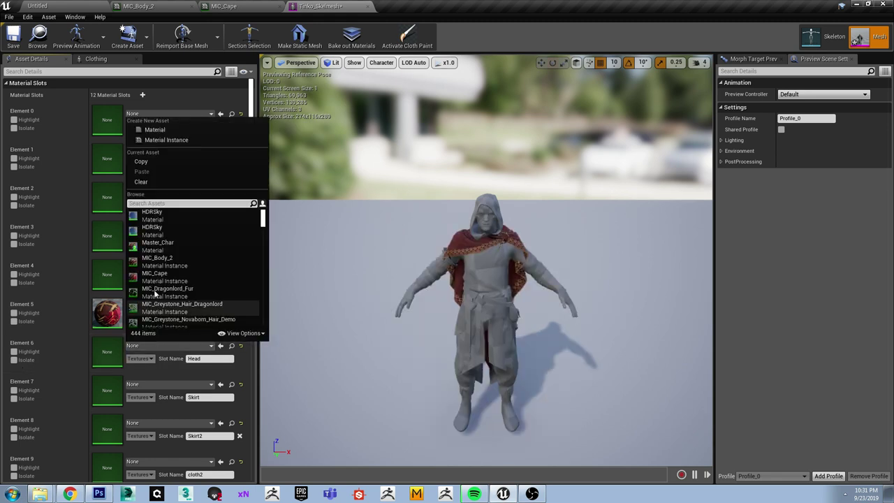
scroll(177, 276, "down", 1)
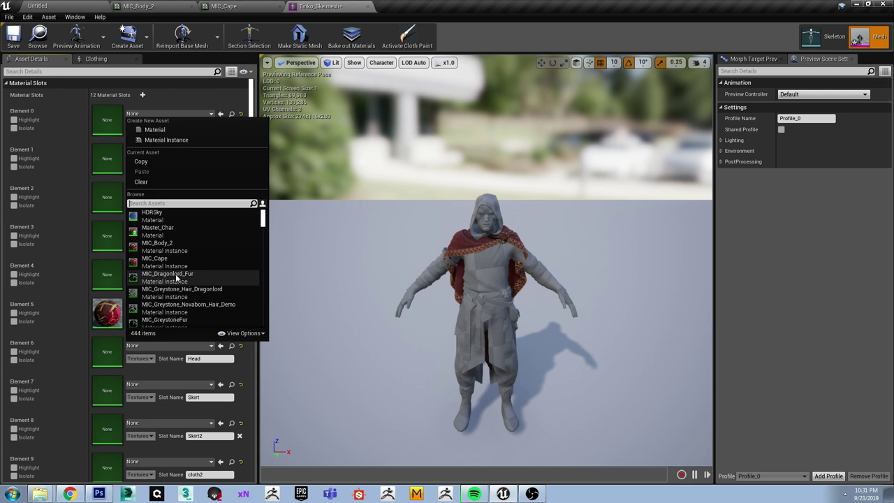
type("hea")
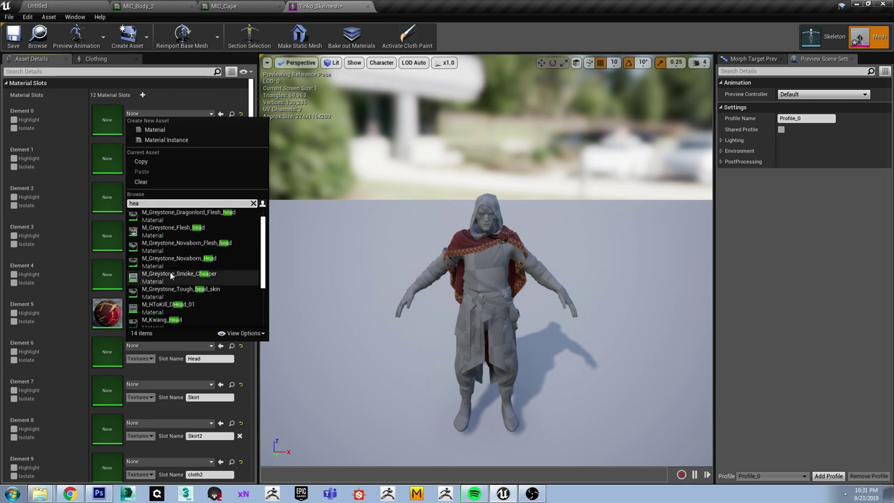
type("d")
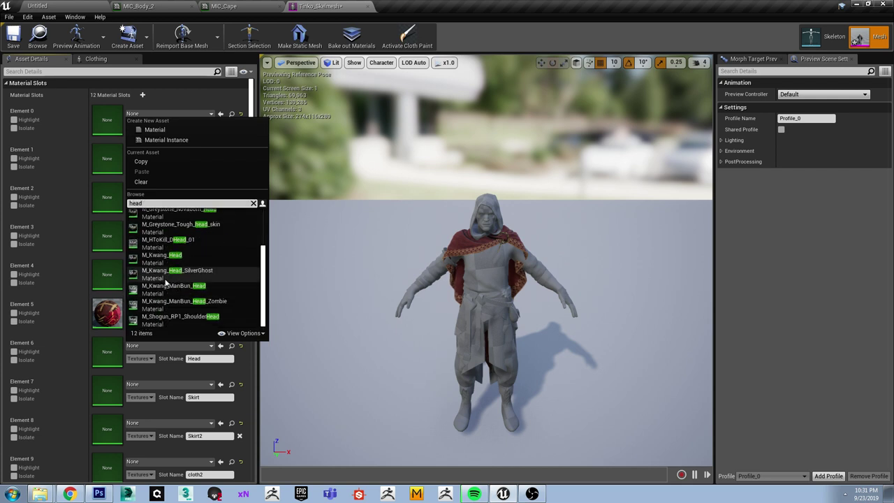
left_click(155, 211)
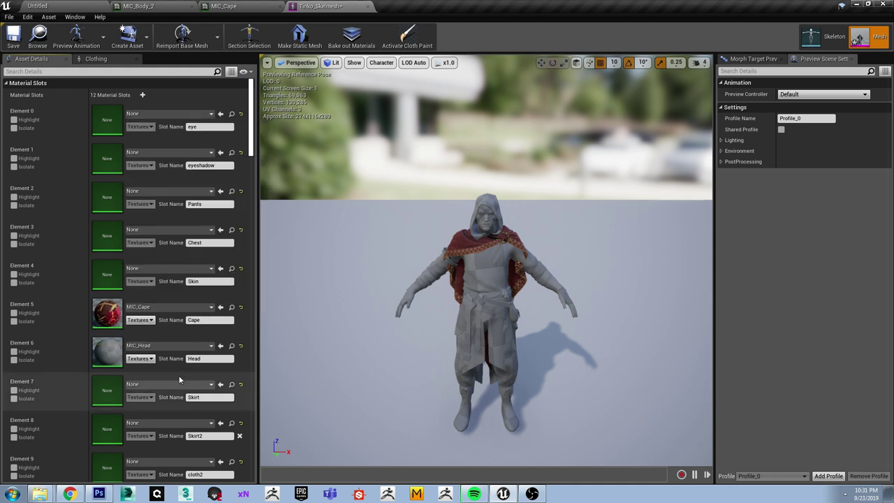
- Identify the Chest slot (Element 3) and assign it MIC_Body_2
left_click(15, 399)
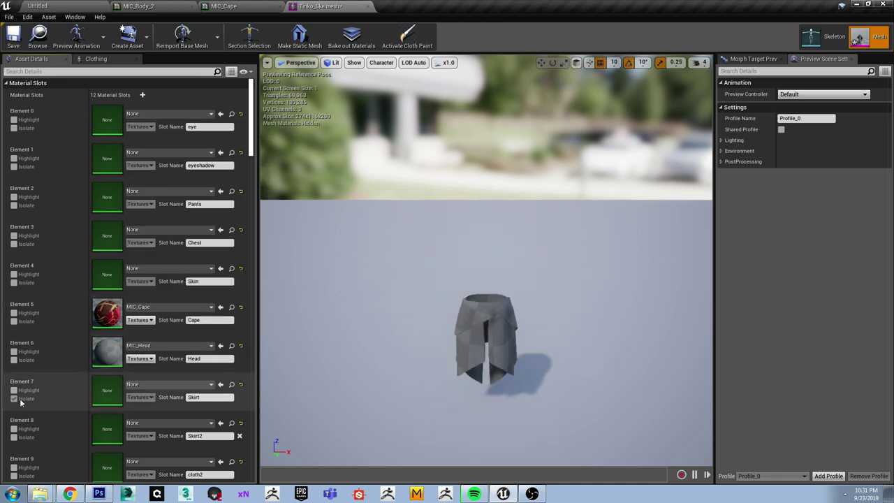
left_click(15, 398)
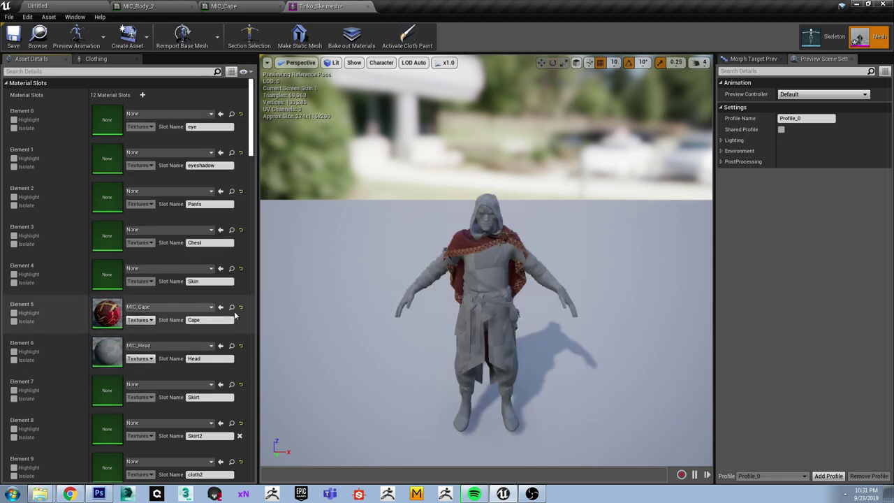
left_click(28, 283)
left_click(28, 282)
left_click(22, 245)
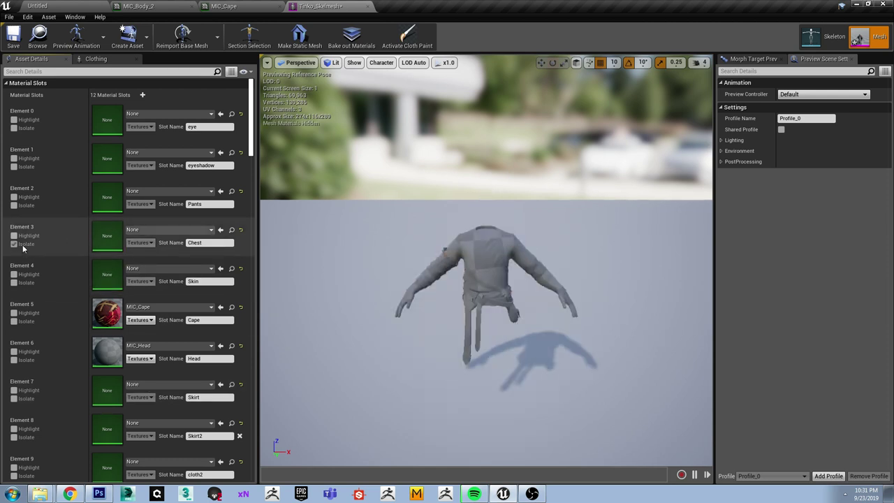
left_click(22, 244)
left_click(22, 244)
left_click(22, 244)
left_click(153, 235)
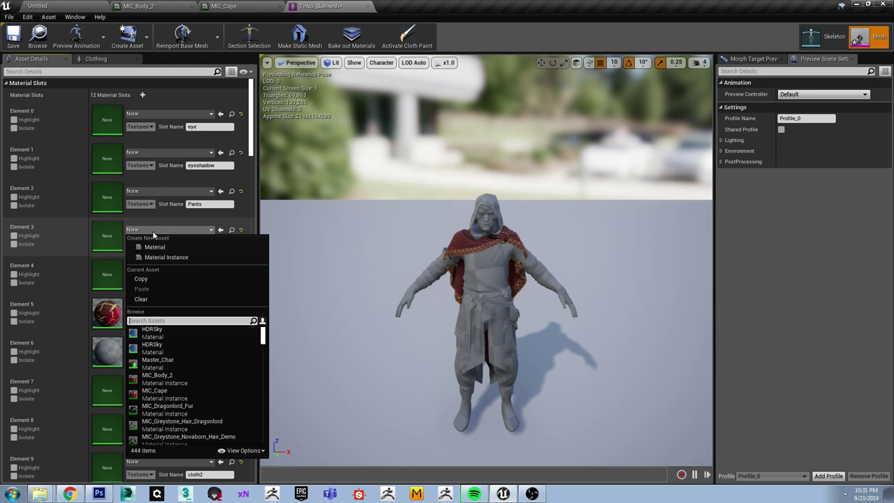
left_click(176, 377)
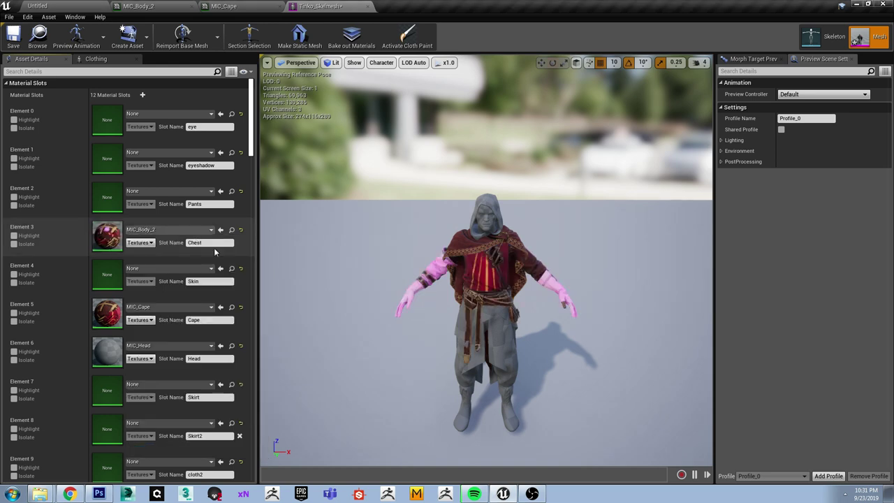
- Assign MIC_Body_2 to the Skirt slot (Element 7)
left_click(232, 230)
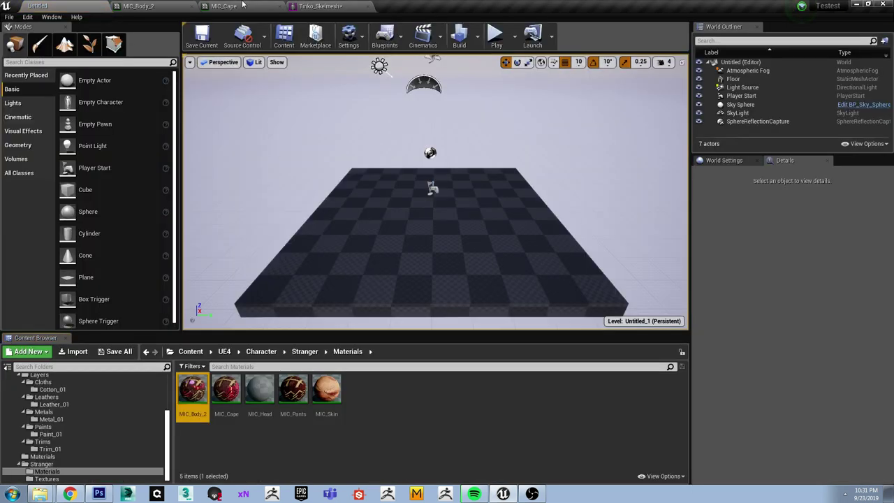
left_click(138, 6)
left_click(63, 5)
left_click(318, 6)
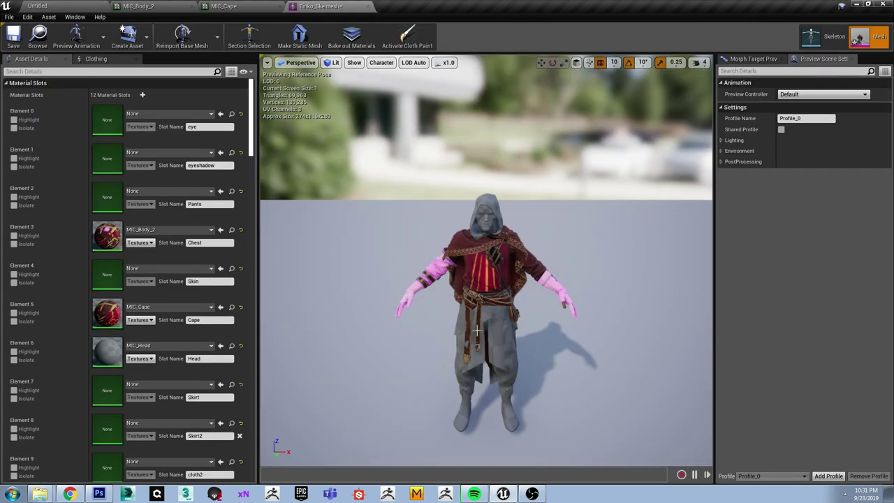
left_click(13, 398)
left_click(13, 398)
left_click(220, 385)
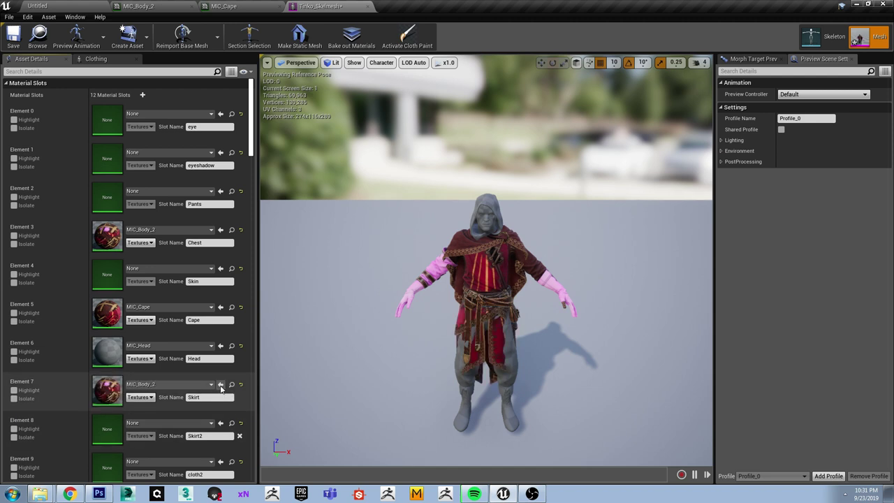
- Identify the Pants slot (Element 2), assign it MIC_Pants via a 'pan' search, and save the mesh
scroll(158, 386, "down", 2)
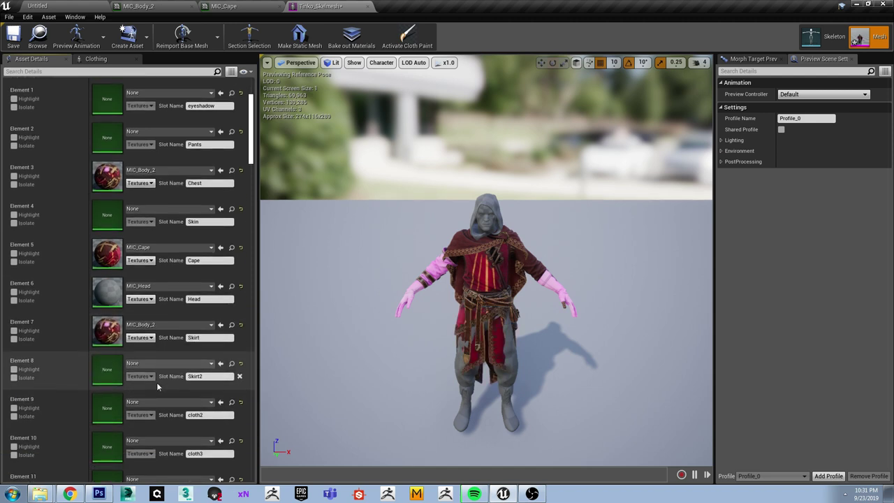
left_click(23, 378)
left_click(23, 377)
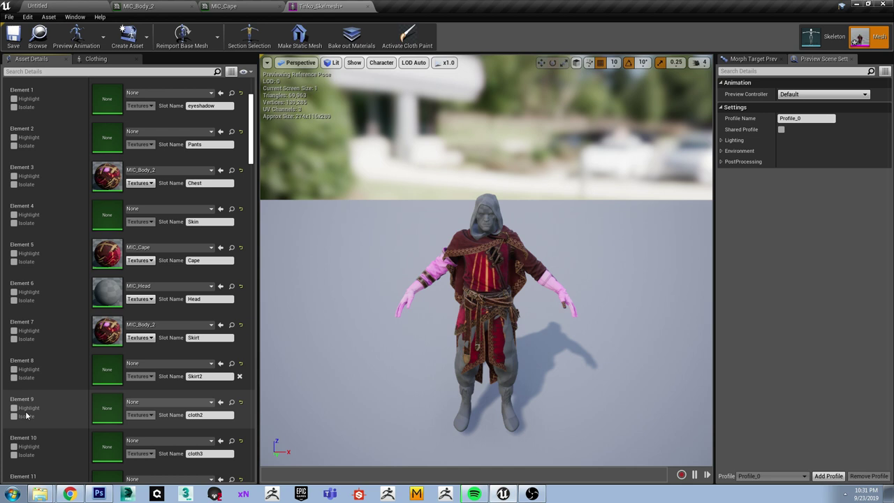
left_click(24, 417)
left_click(24, 417)
scroll(39, 370, "up", 2)
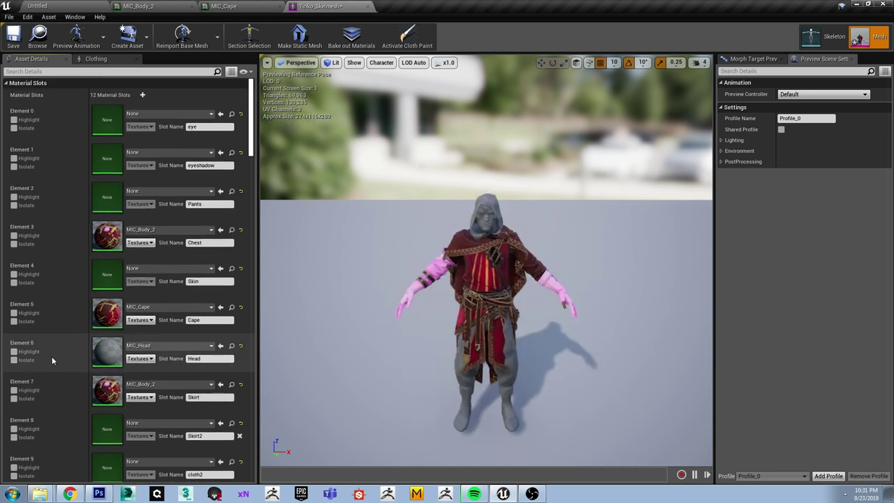
left_click(23, 206)
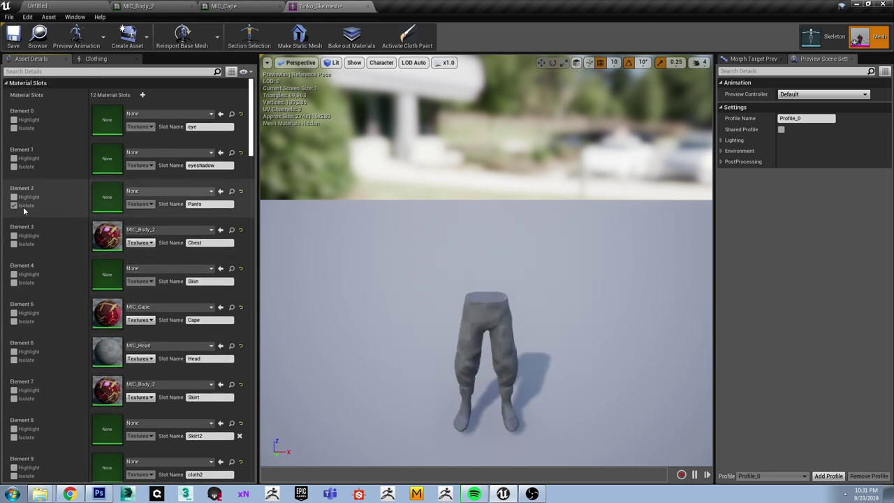
left_click(23, 207)
left_click(150, 192)
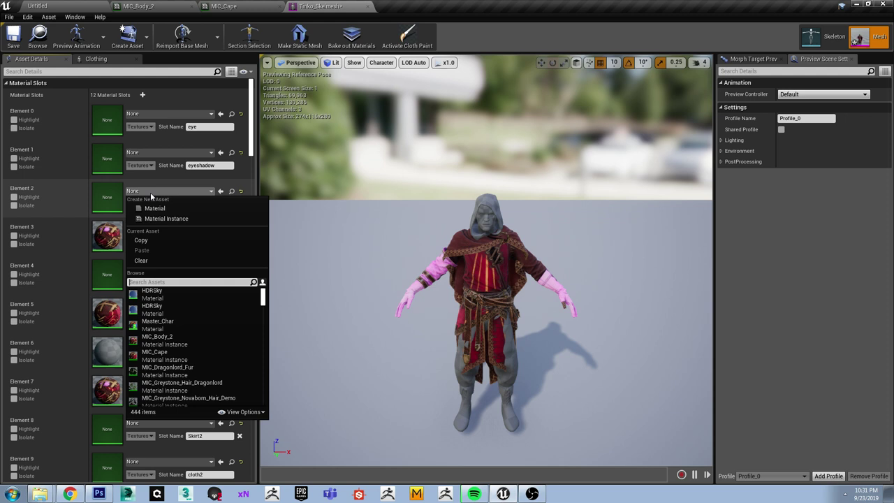
type("pan")
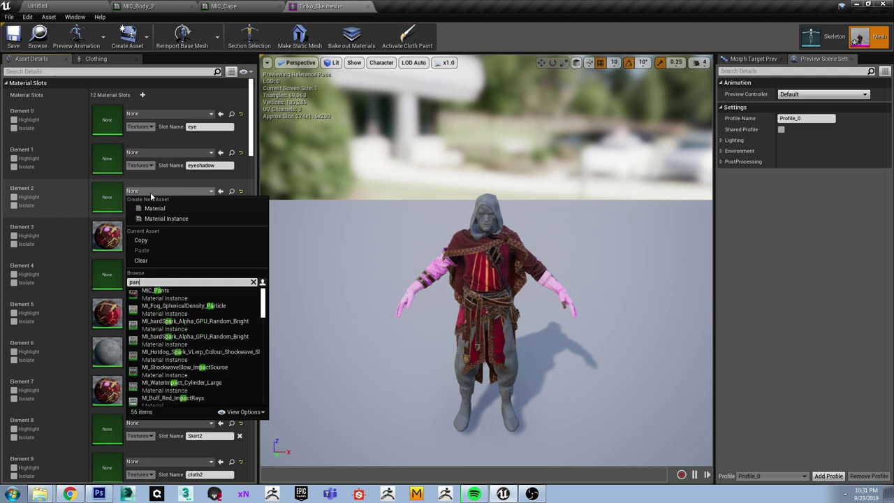
left_click(189, 291)
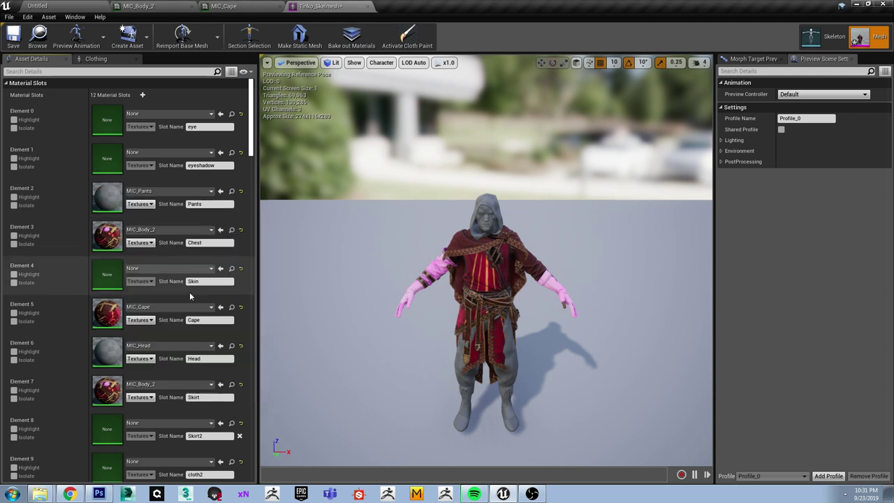
left_click(12, 35)
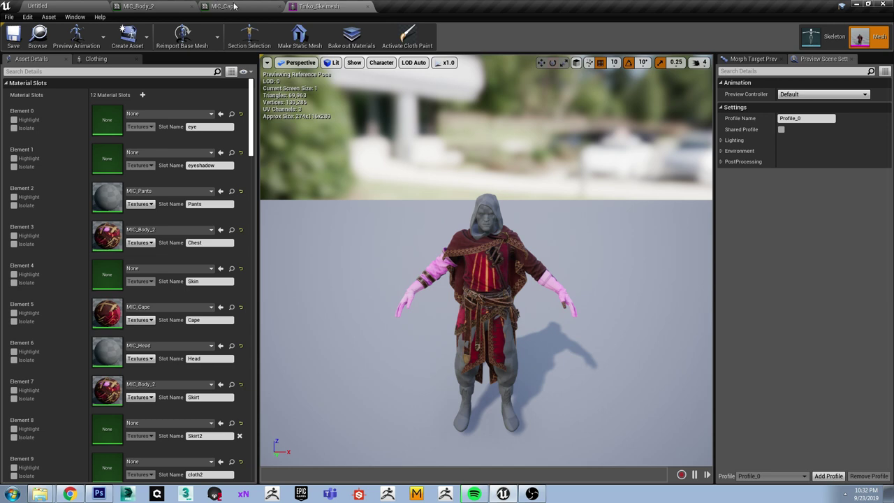
- Open the MIC_Head and MIC_Pants material instances from the materials folder
left_click(234, 6)
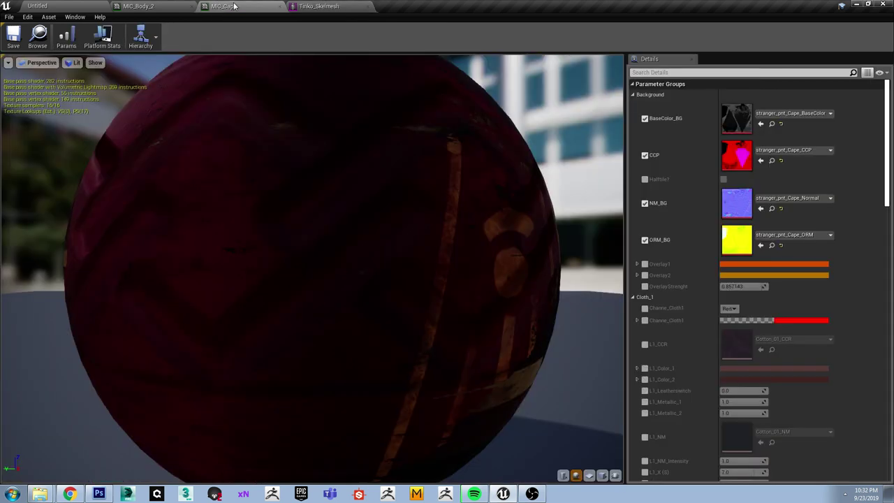
left_click(168, 6)
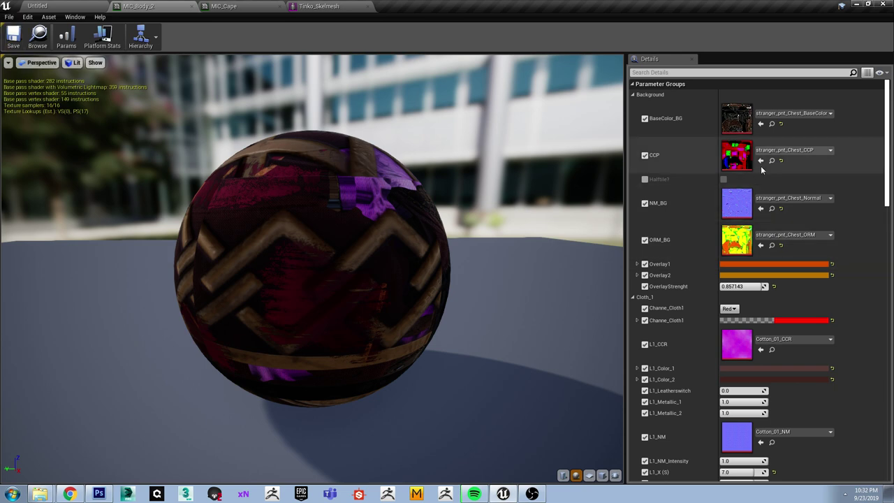
left_click(73, 6)
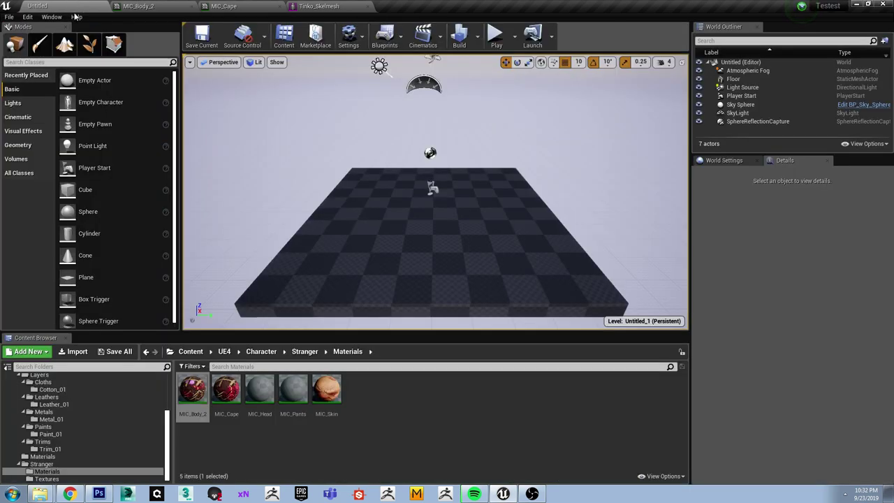
double_click(253, 391)
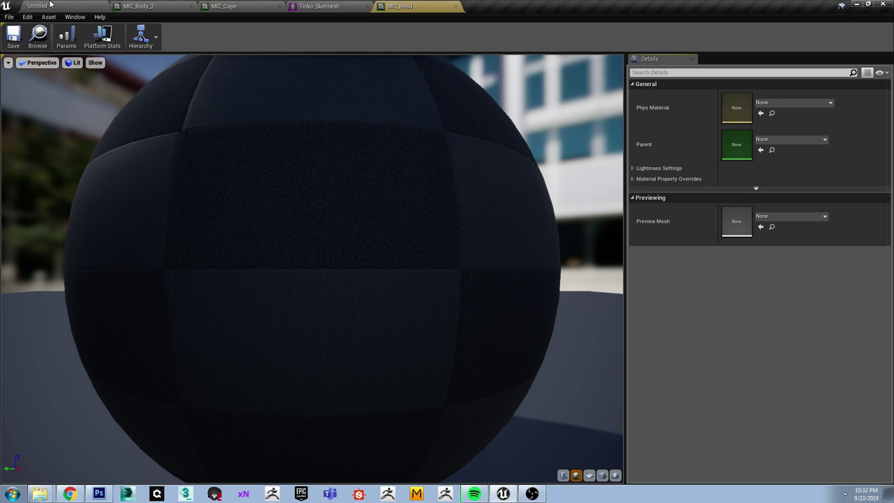
left_click(50, 6)
double_click(293, 395)
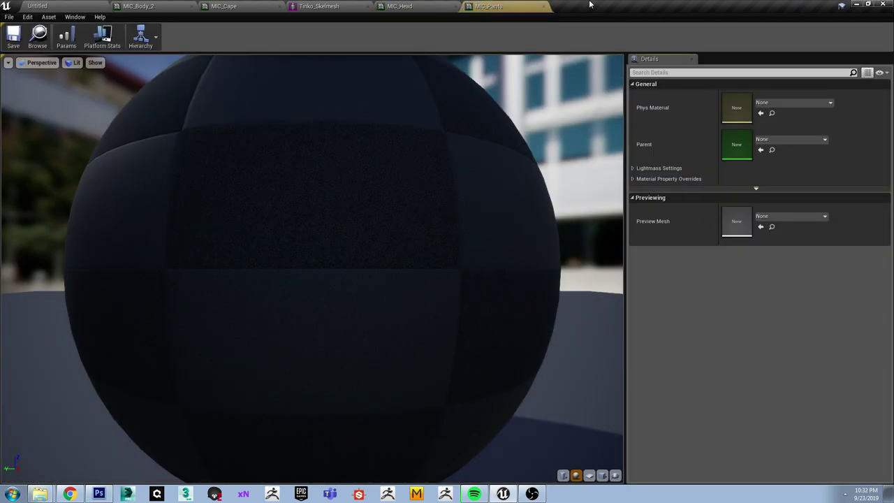
- Give MIC_Pants the selected asset as parent so its texture slots appear
left_click(129, 7)
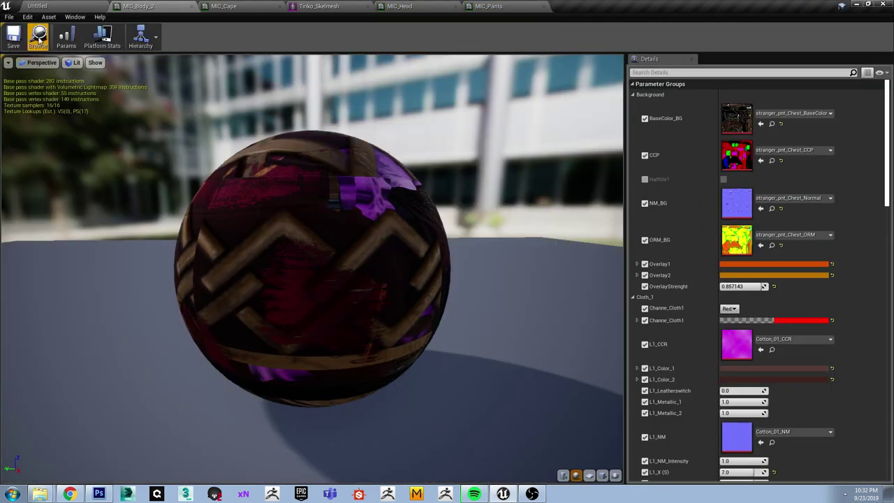
left_click(37, 5)
left_click(489, 6)
left_click(761, 150)
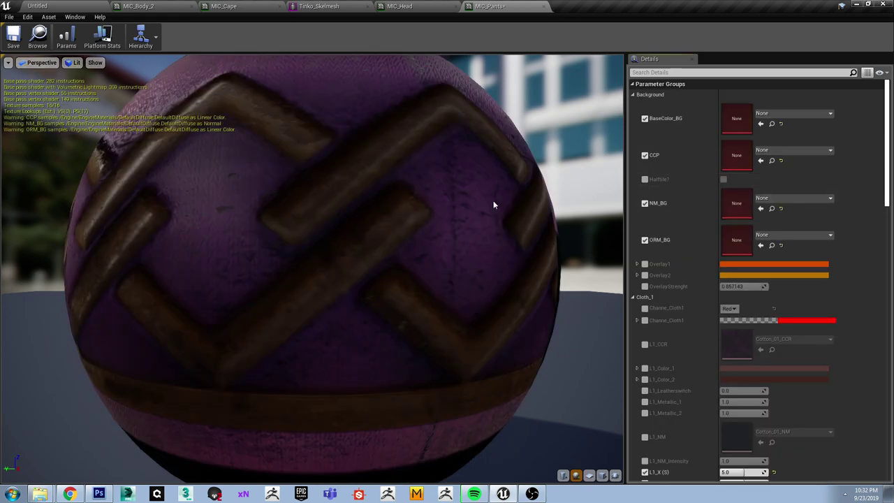
left_click(775, 113)
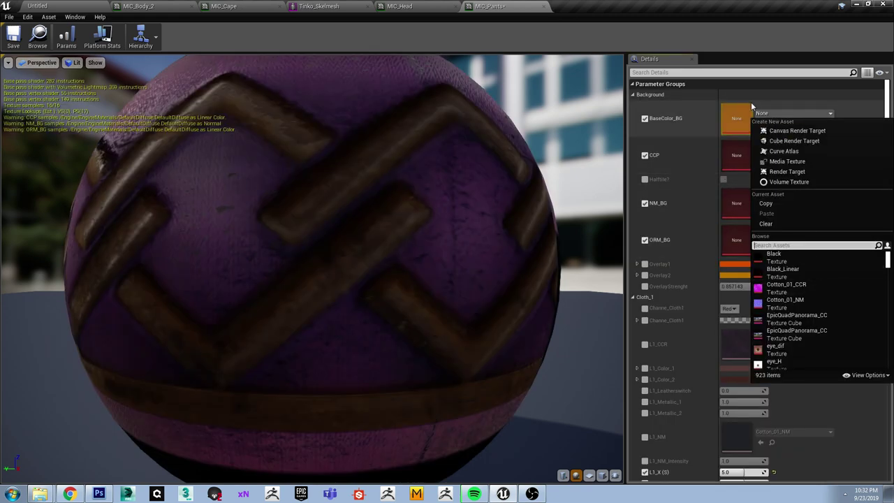
- Select the Head_Base_Color texture in the Textures folder, then save MIC_Head
left_click(39, 5)
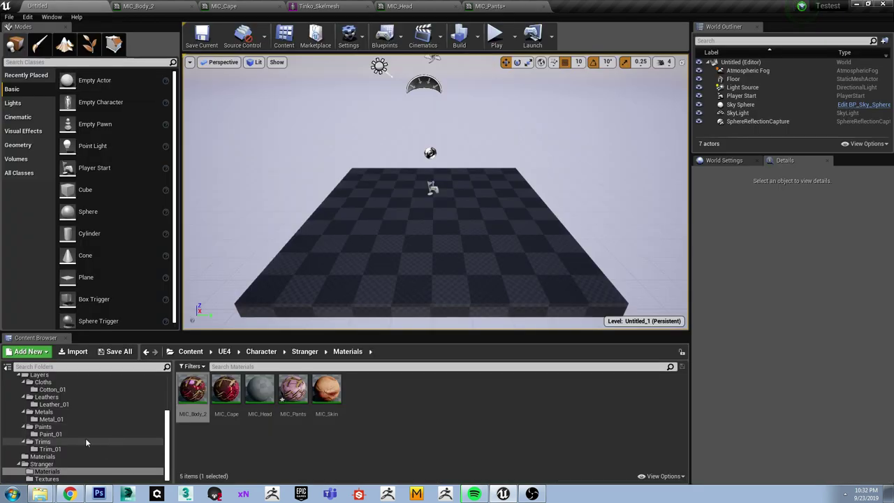
left_click(47, 478)
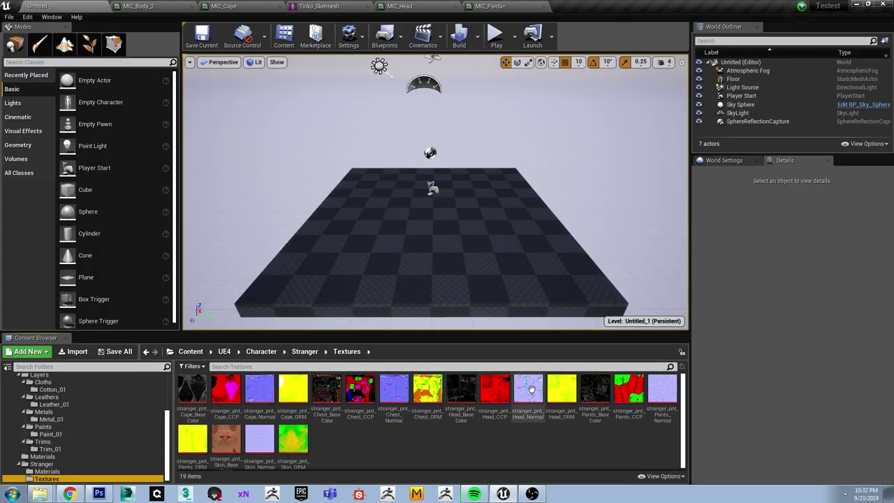
left_click(459, 394)
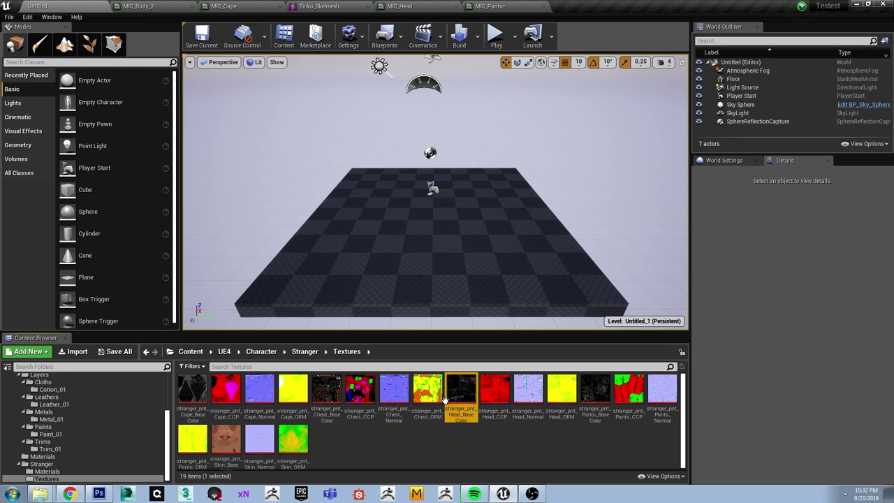
left_click(399, 5)
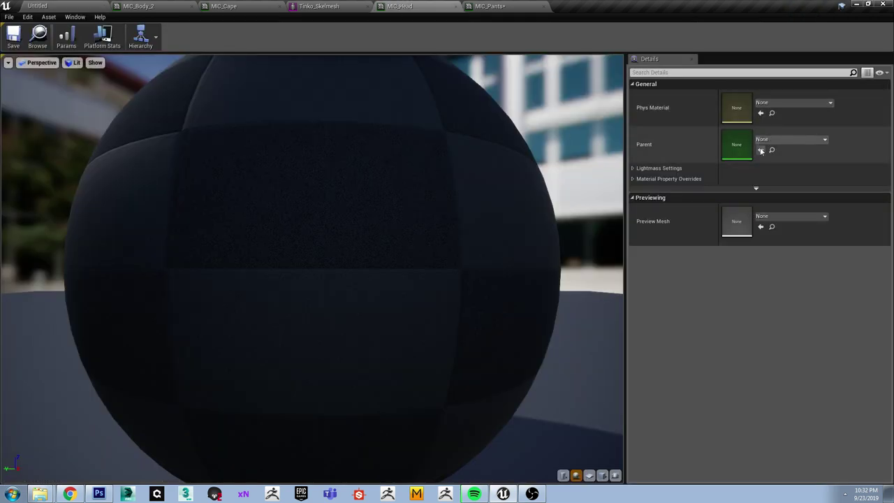
left_click(143, 6)
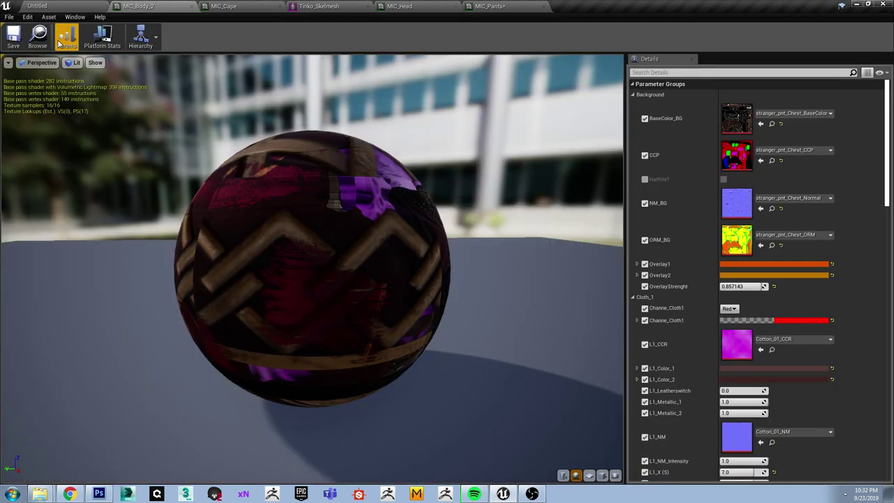
left_click(38, 6)
left_click(401, 6)
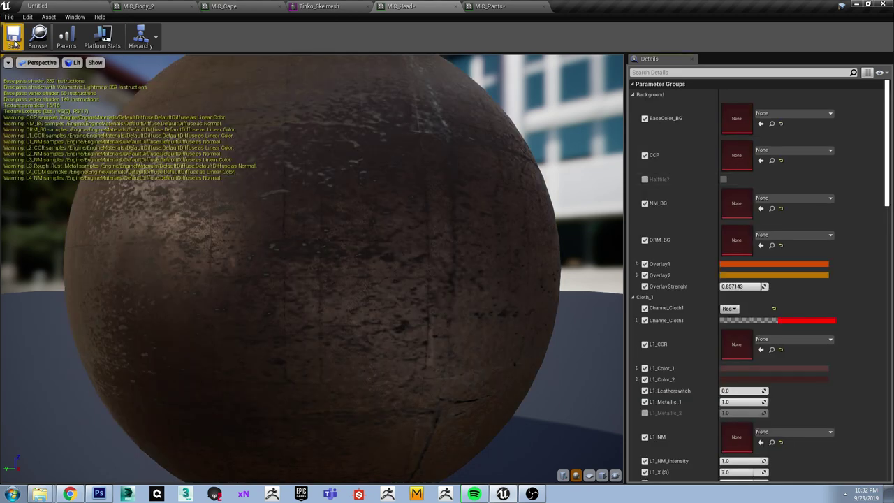
left_click(14, 42)
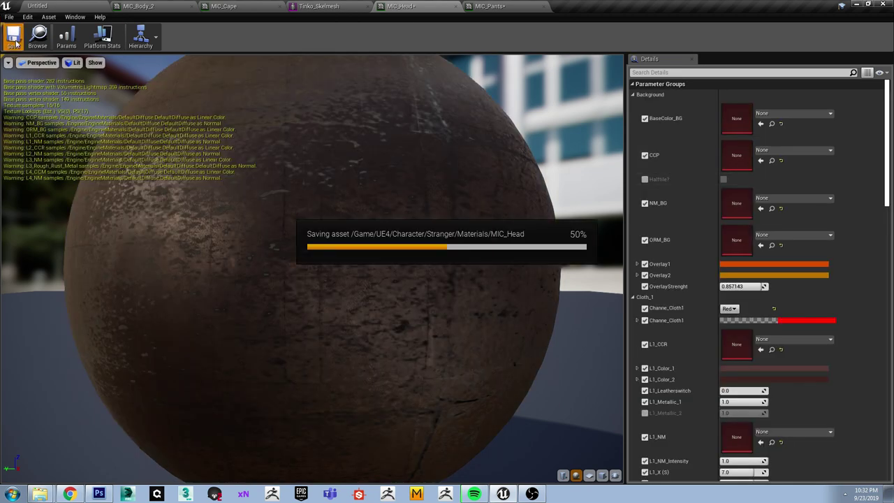
- Assign the Pants_BaseColor texture to MIC_Pants' BaseColor_BG parameter
left_click(488, 5)
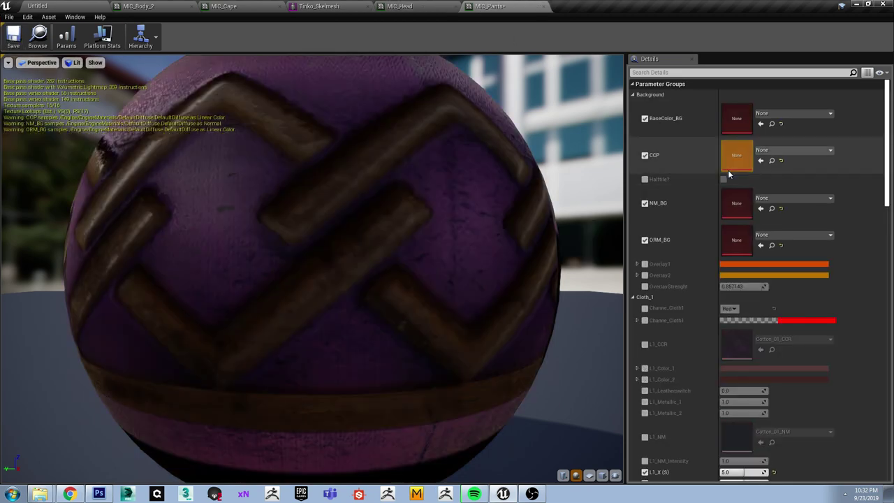
left_click(139, 6)
left_click(489, 6)
left_click(760, 124)
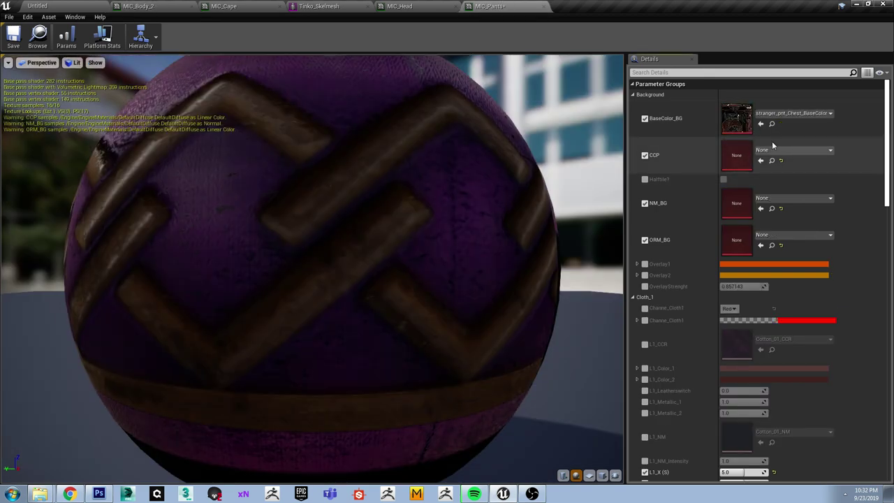
left_click(771, 159)
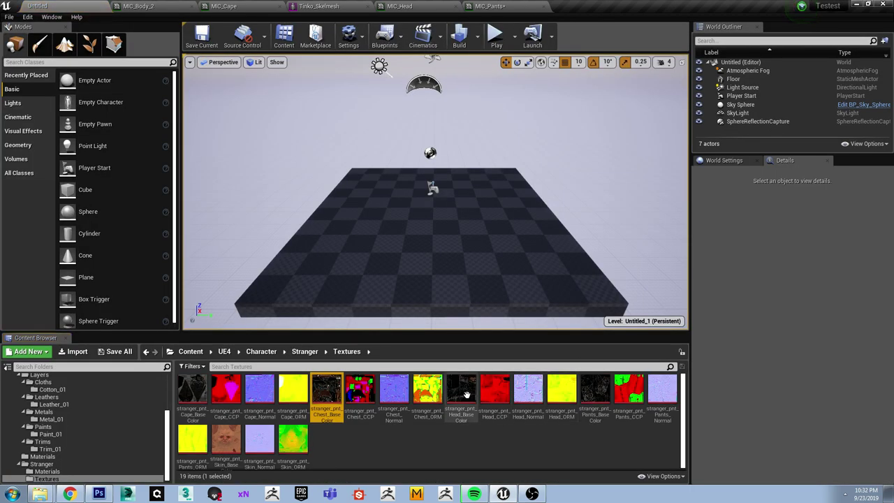
left_click(595, 388)
left_click(489, 5)
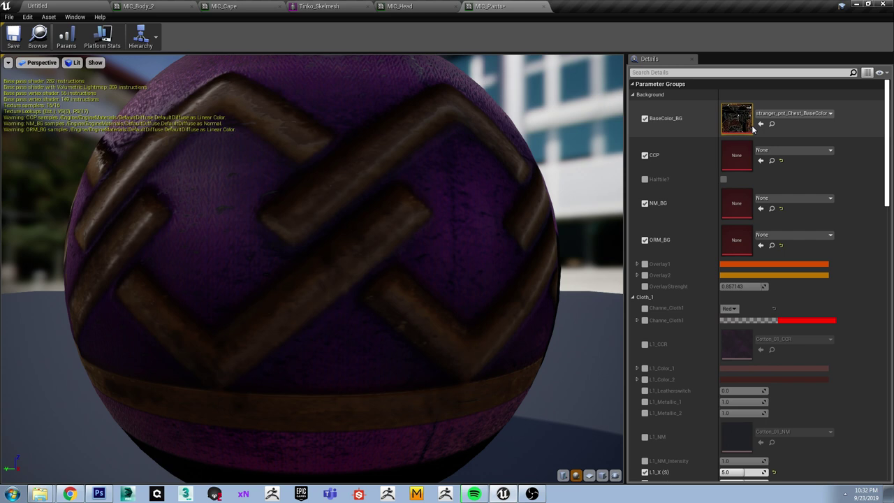
left_click(761, 123)
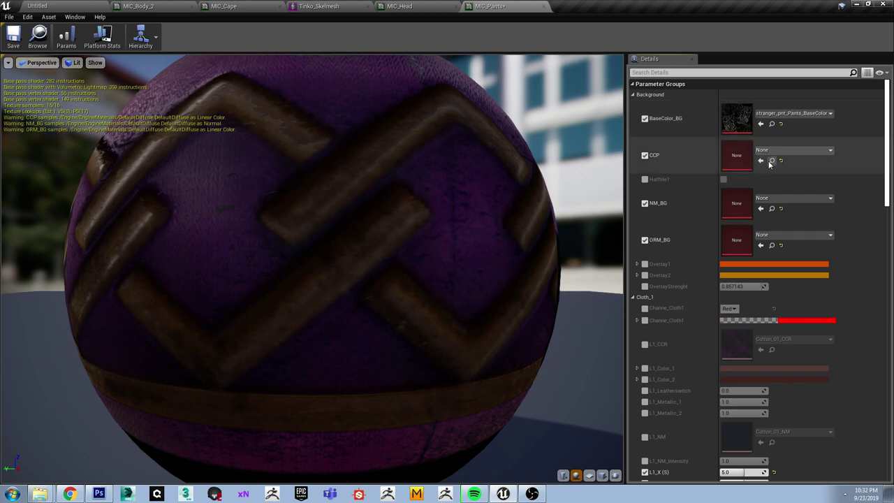
- Reset CCP, NM_BG and ORM_BG to defaults, then assign Pants_CCP to CCP
left_click(780, 161)
left_click(782, 208)
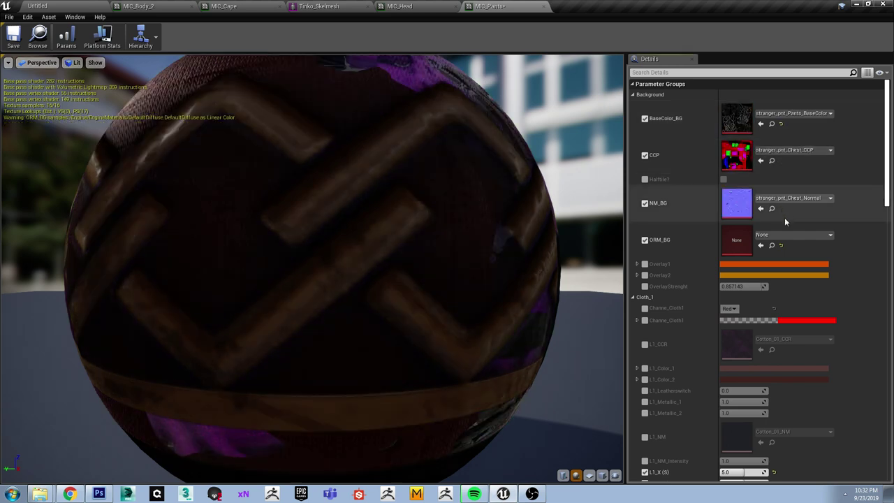
left_click(781, 245)
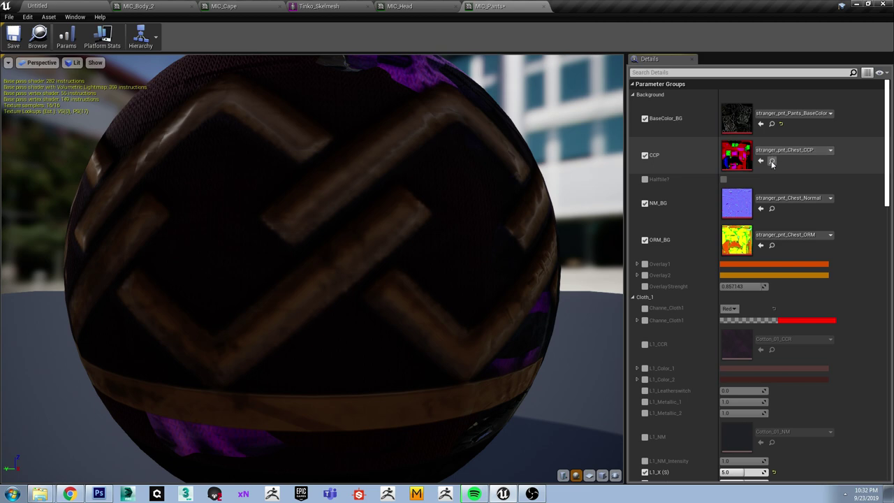
left_click(772, 162)
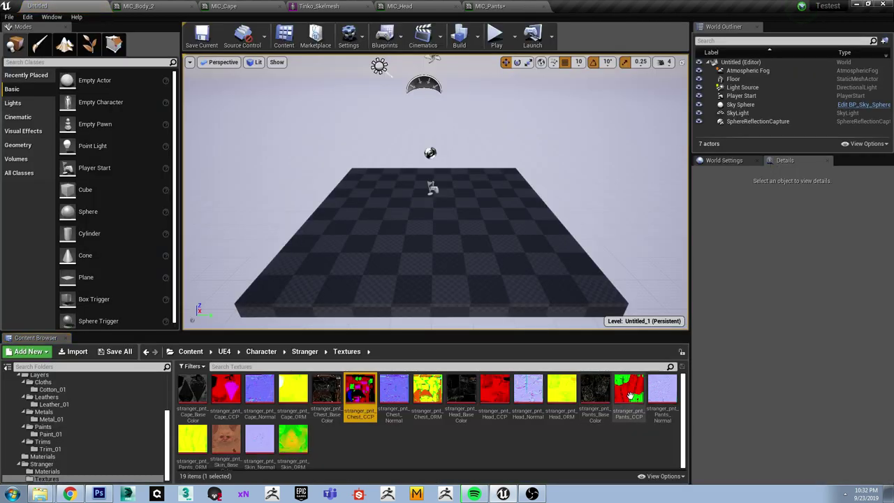
left_click(628, 389)
left_click(489, 6)
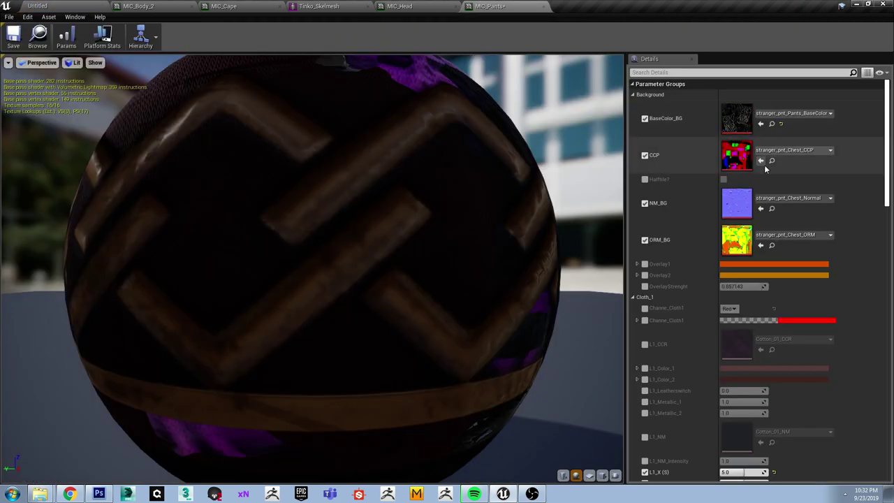
left_click(760, 161)
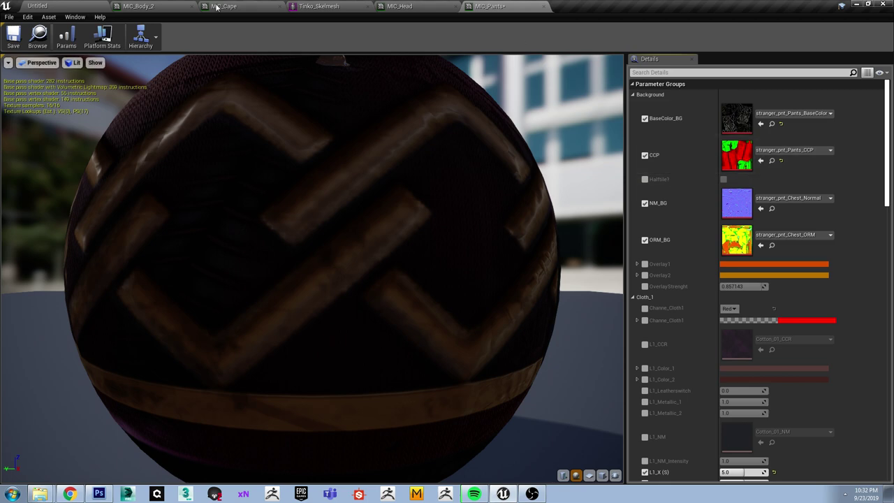
- Assign Pants_Normal to the normal map and Pants_ORM to ORM_BG, then save MIC_Pants
left_click(28, 7)
left_click(506, 7)
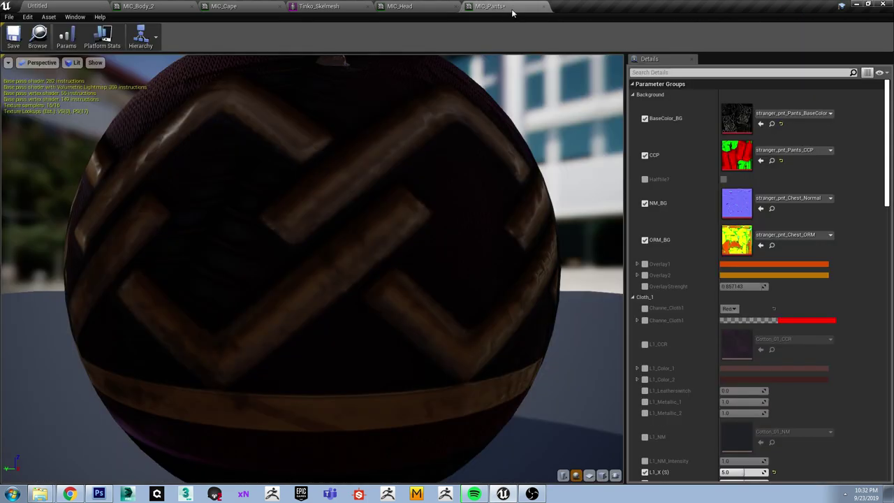
left_click(761, 208)
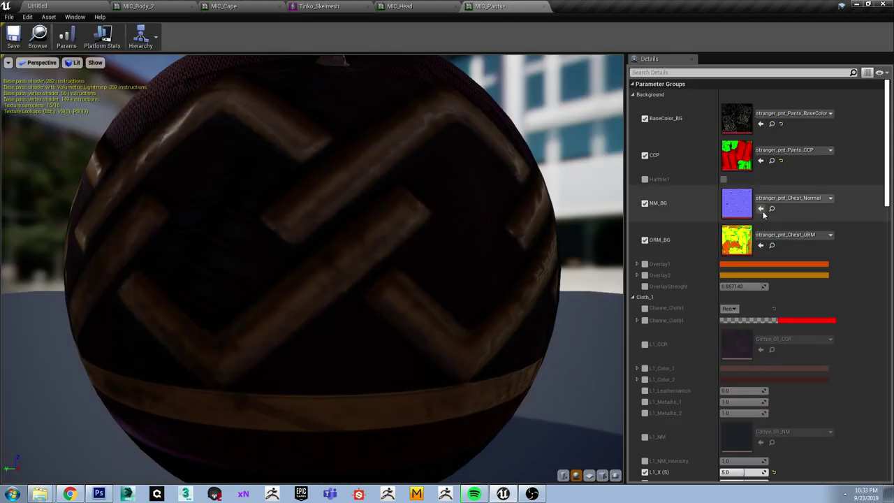
left_click(42, 6)
left_click(193, 438)
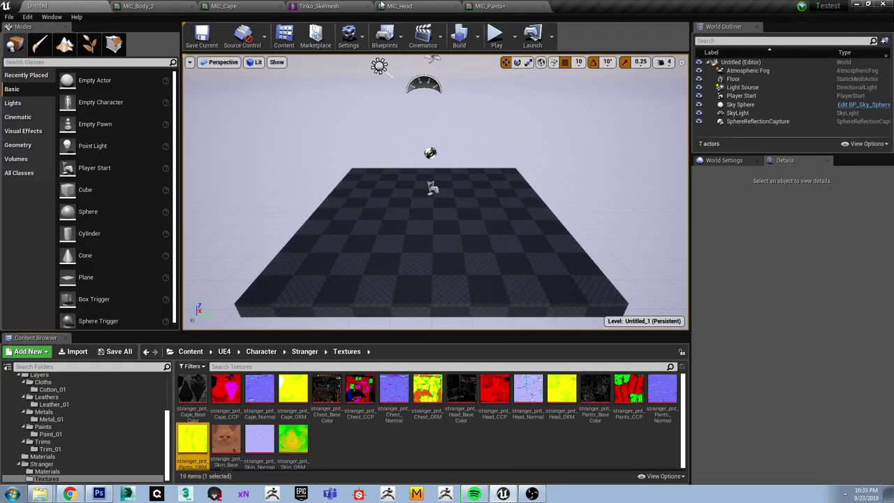
left_click(470, 5)
left_click(761, 245)
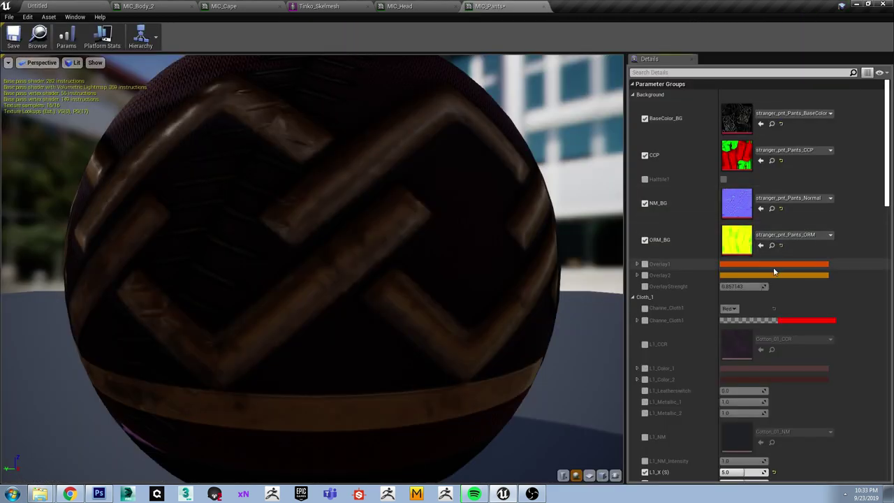
left_click(16, 37)
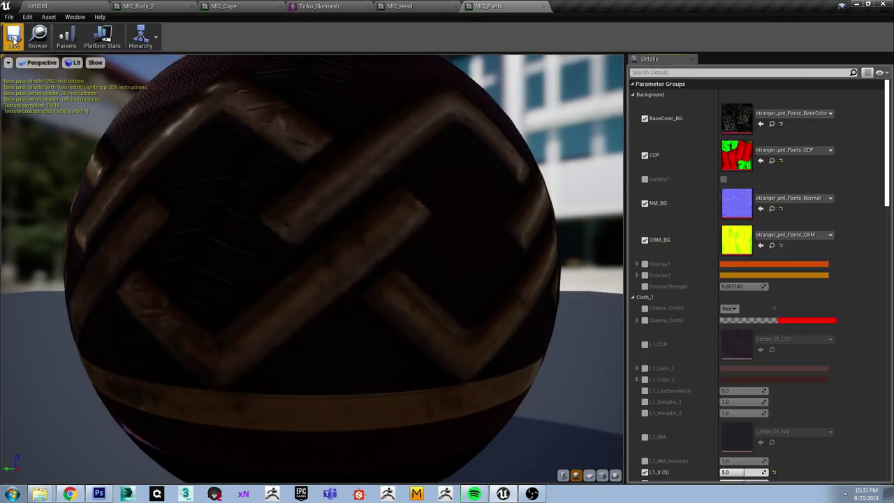
- Open MIC_Head, close MIC_Pants, and assign the Head base colour texture to BaseColor_BG
left_click(319, 6)
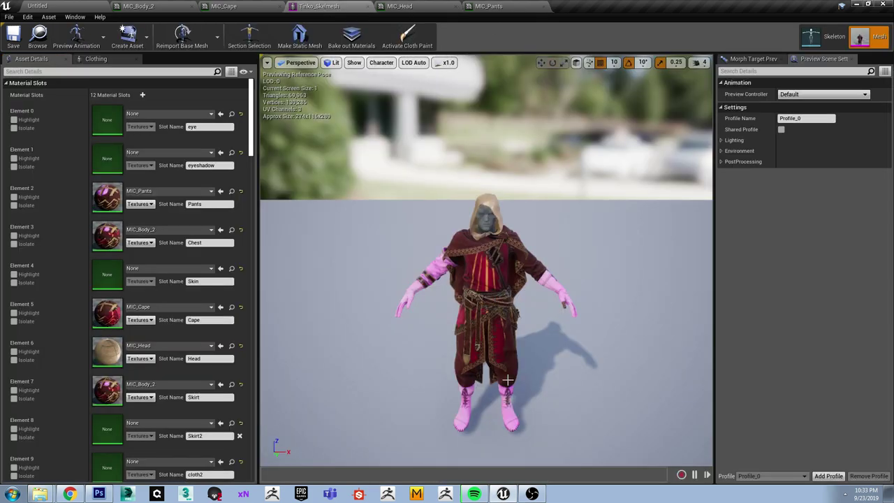
left_click(418, 5)
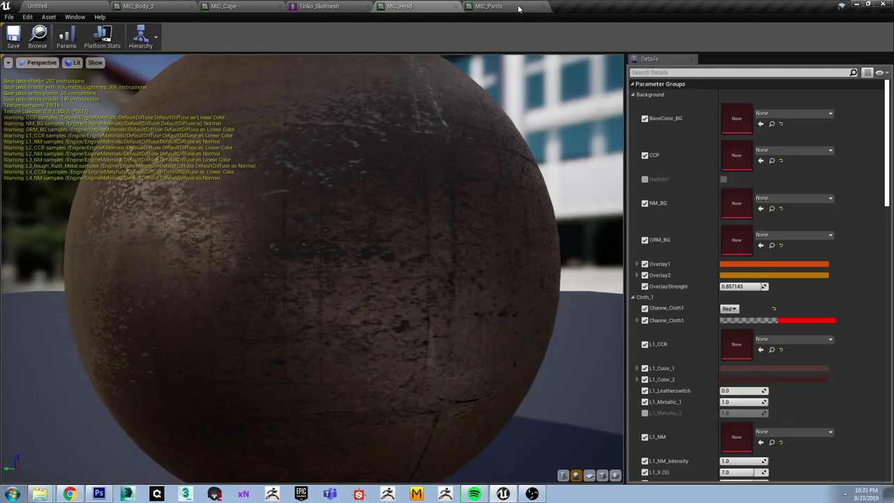
left_click(544, 7)
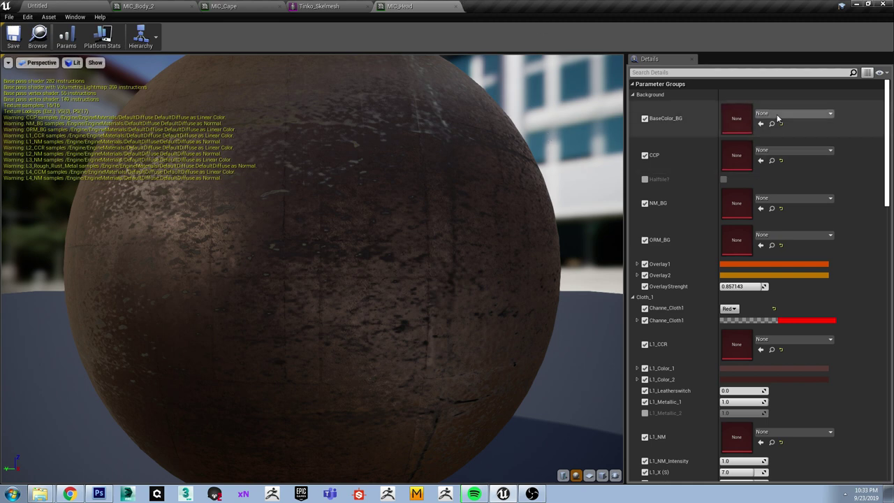
left_click(67, 7)
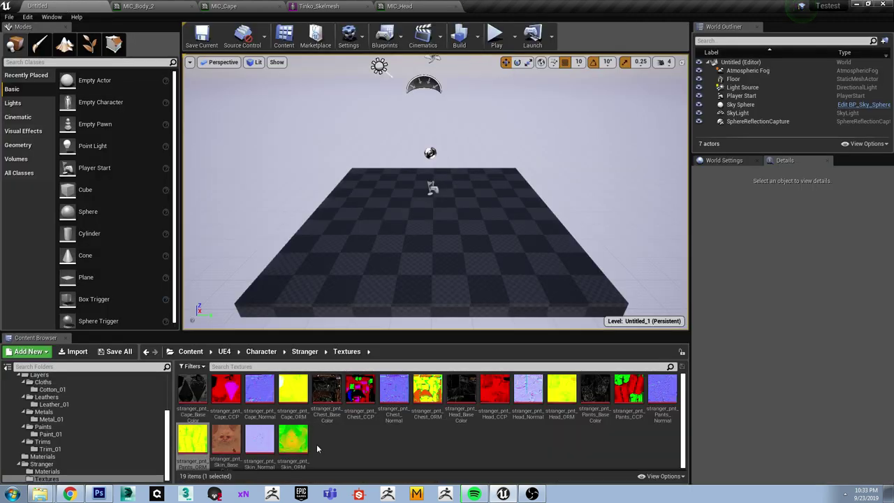
left_click(490, 389)
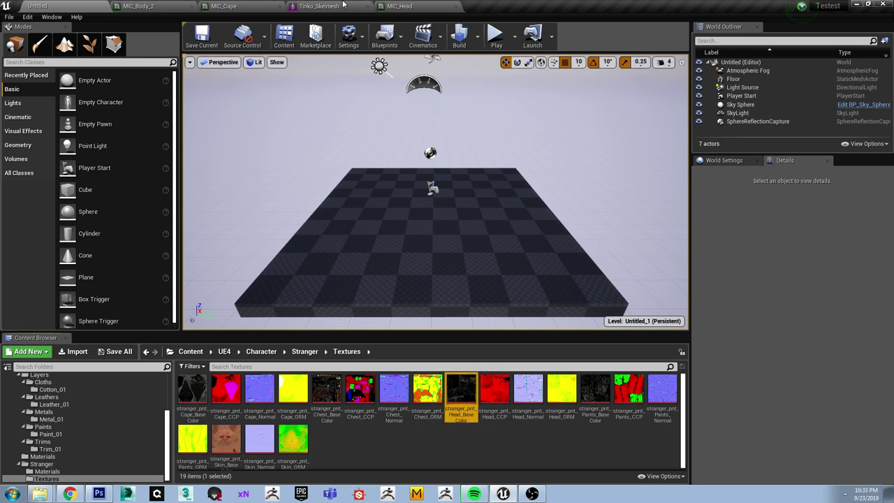
left_click(412, 6)
left_click(761, 124)
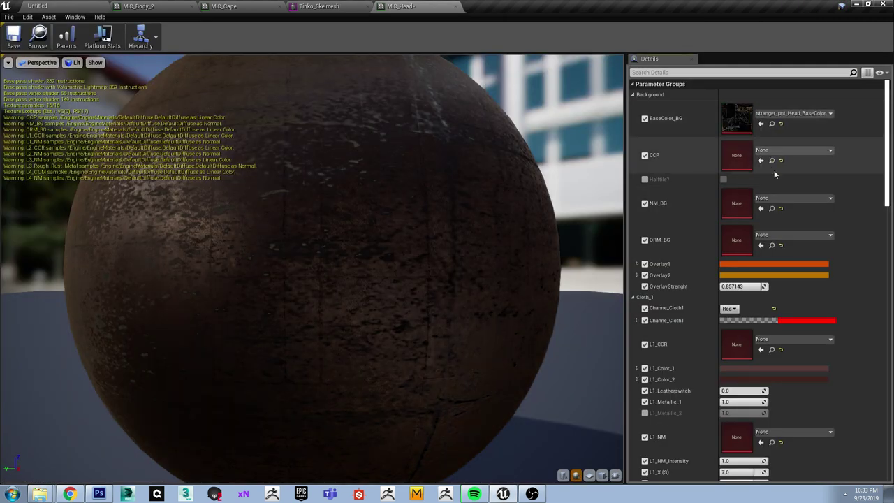
- Assign Head_CCP to the CCP parameter and Head_Normal to NM_BG
left_click(771, 124)
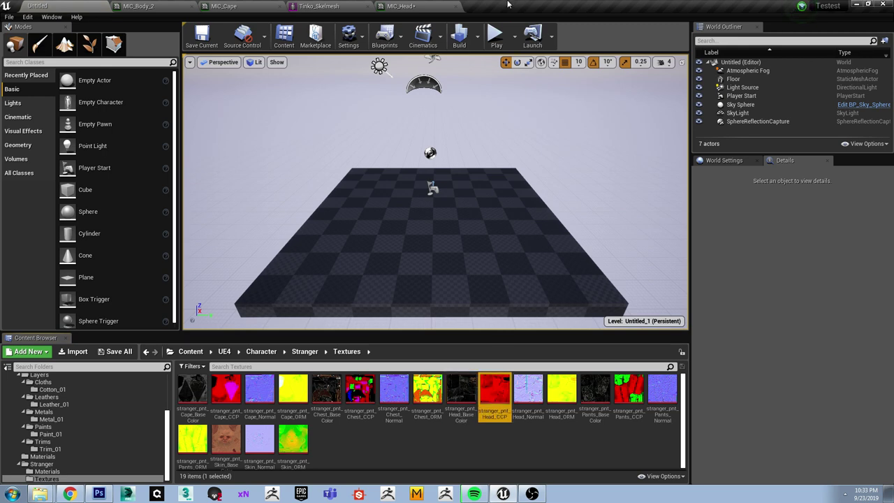
left_click(412, 7)
left_click(760, 160)
left_click(37, 6)
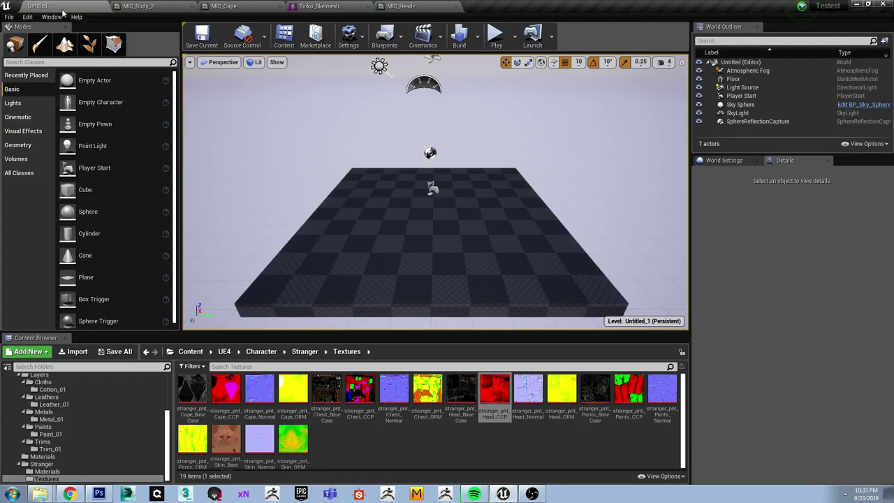
left_click(528, 395)
left_click(412, 6)
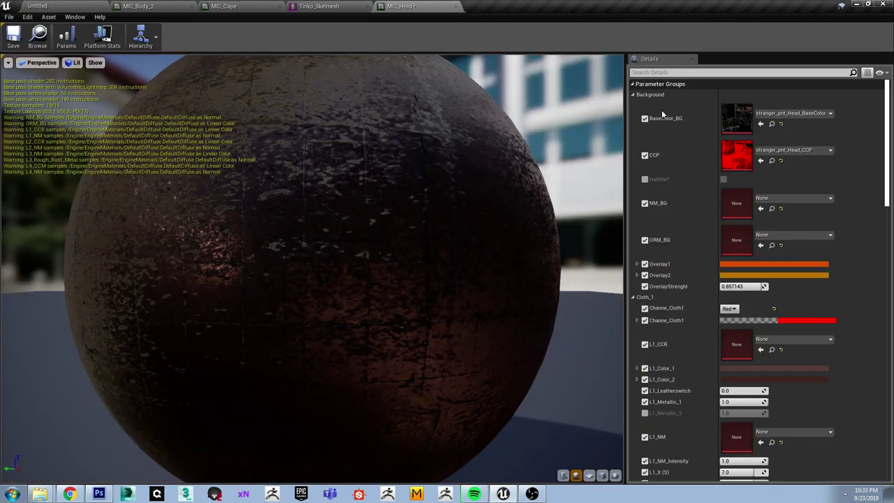
left_click(761, 208)
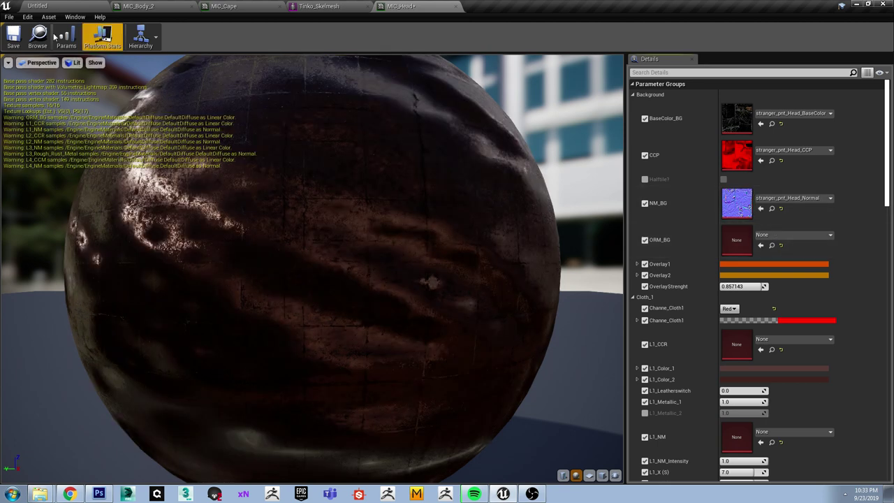
- Assign Head_ORM to ORM_BG and save MIC_Head
left_click(49, 6)
left_click(561, 394)
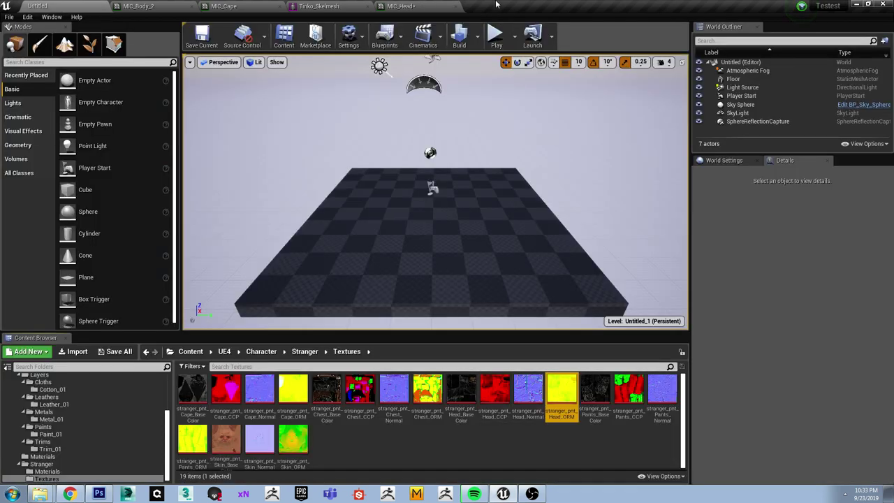
left_click(404, 6)
left_click(762, 245)
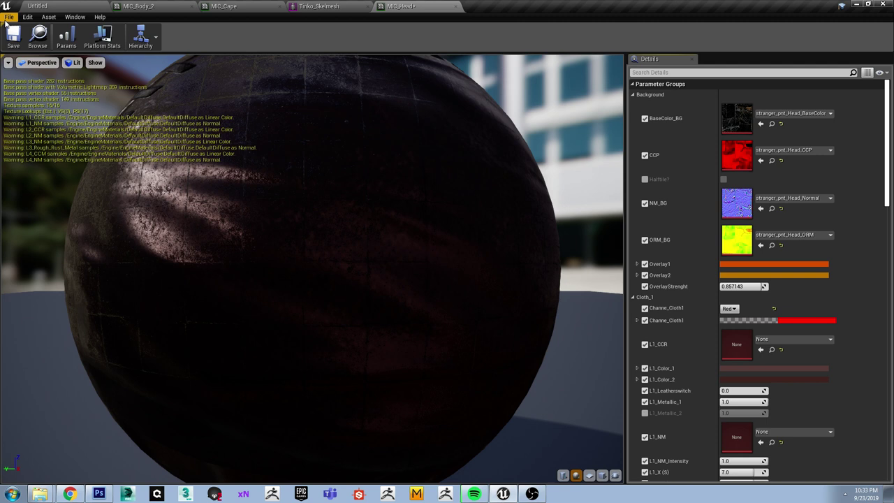
left_click(14, 46)
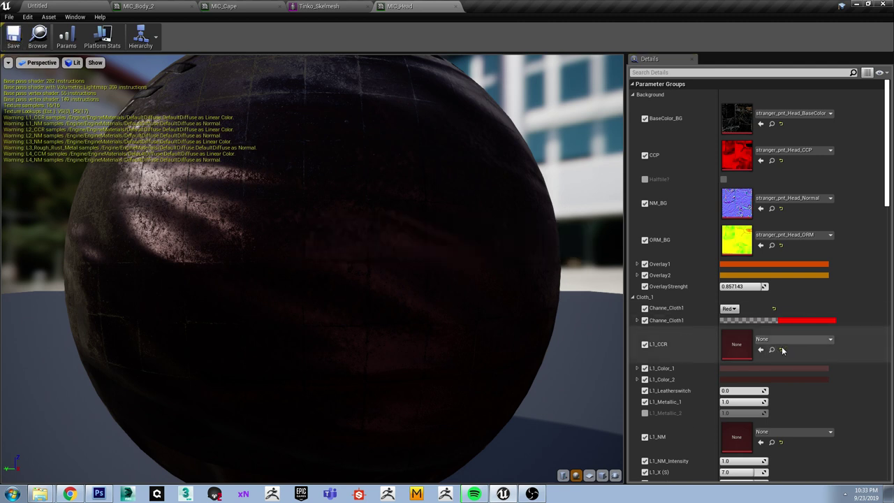
- Reset L1_CCR, L1_NM, L2_CCR and L2_NM to their default cotton textures
scroll(782, 349, "down", 3)
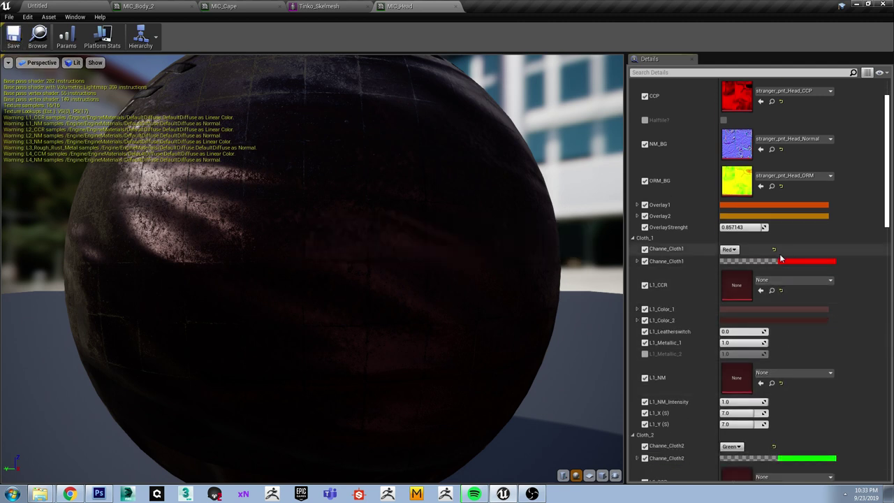
left_click(780, 290)
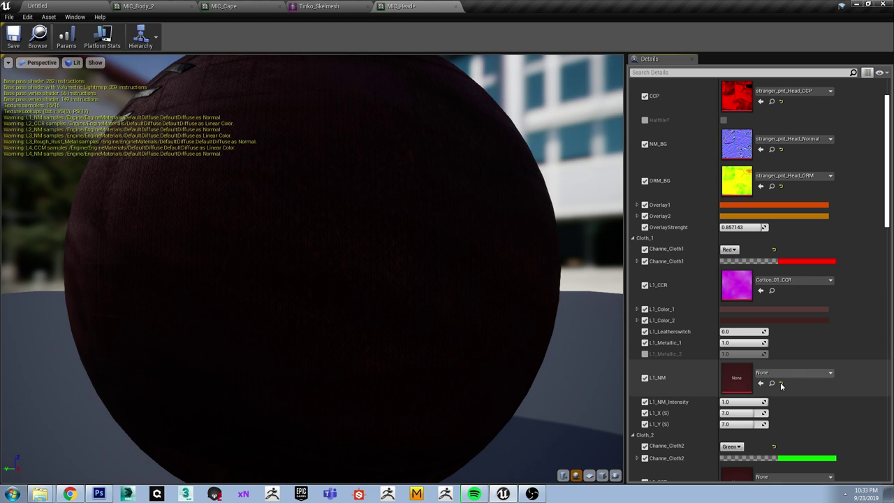
left_click(780, 381)
scroll(779, 340, "down", 4)
left_click(779, 399)
scroll(784, 357, "down", 5)
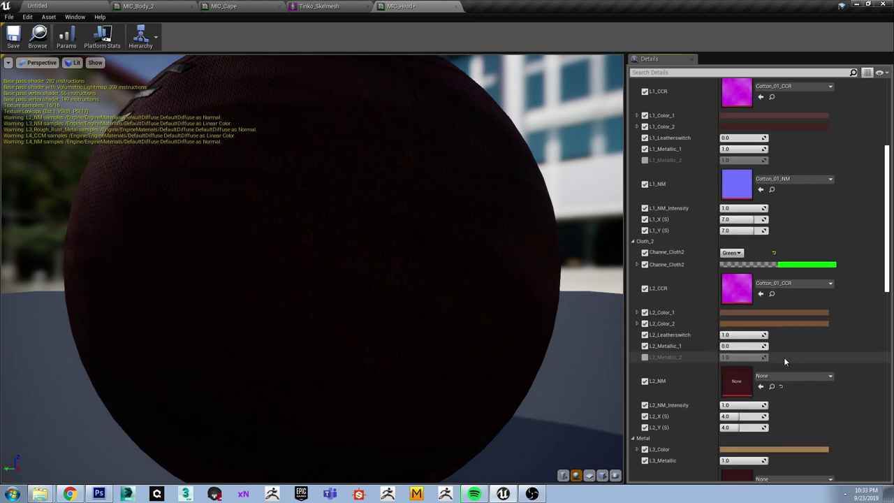
scroll(783, 357, "down", 3)
left_click(781, 327)
- Reset L3_NM, L3_Rough_Rust_Metal, Paint, L4_CCM and L4_NM to defaults, then save MIC_Head
left_click(780, 428)
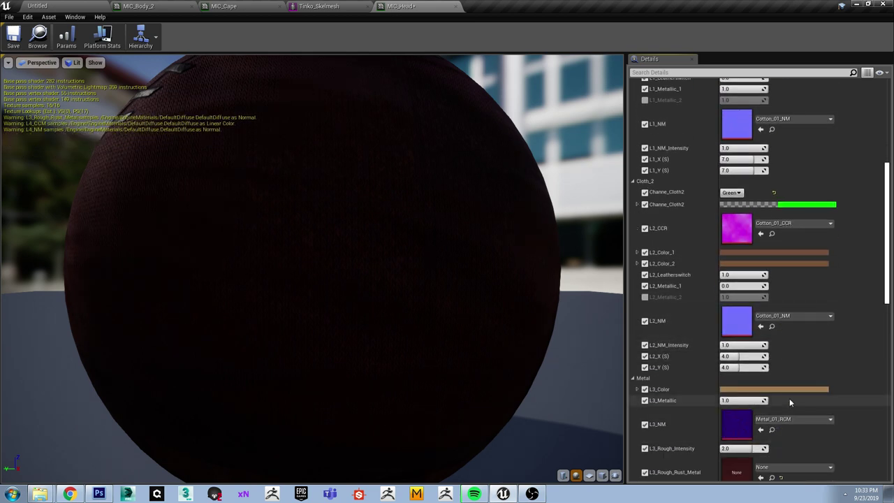
scroll(789, 398, "down", 5)
left_click(780, 381)
scroll(792, 343, "down", 9)
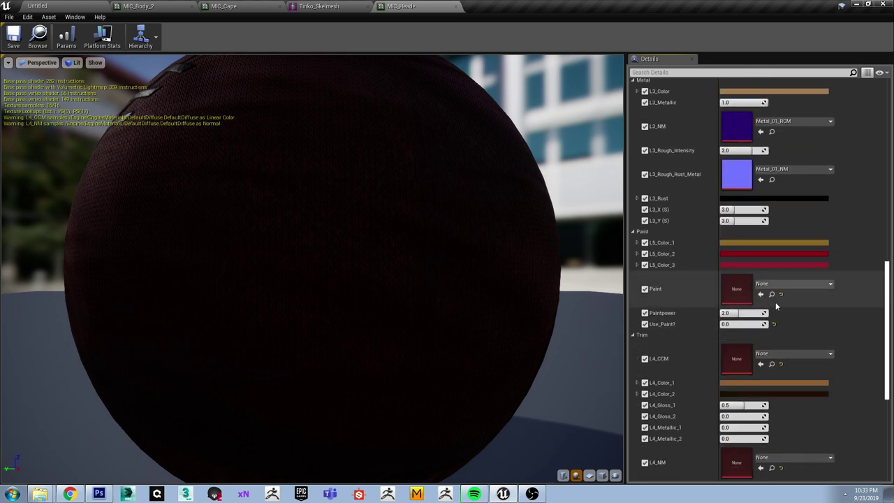
left_click(780, 294)
left_click(781, 364)
scroll(790, 375, "down", 4)
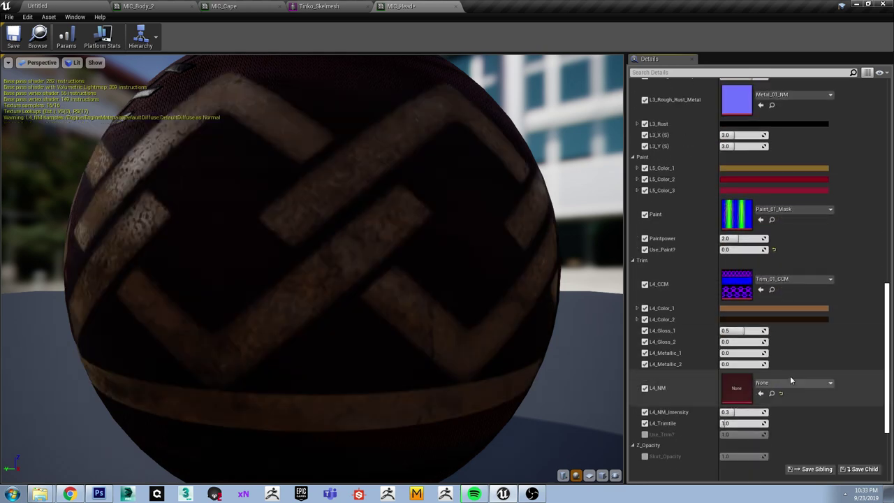
left_click(780, 393)
scroll(780, 371, "down", 8)
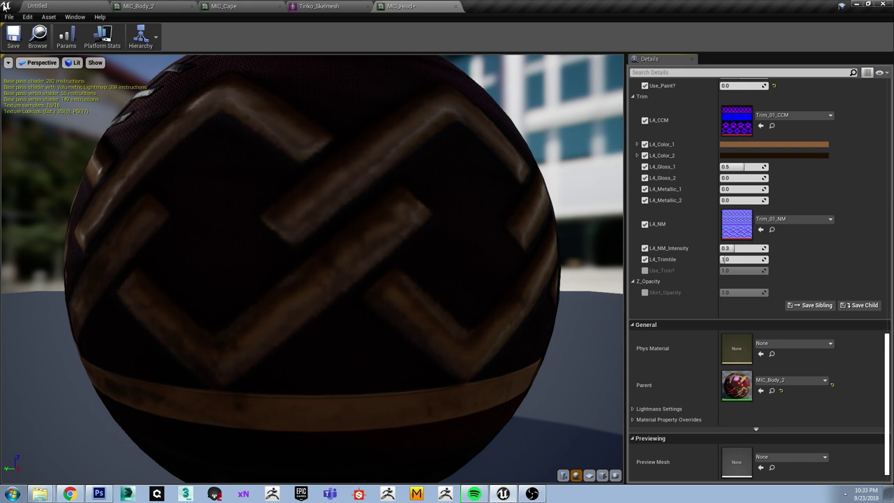
left_click(14, 35)
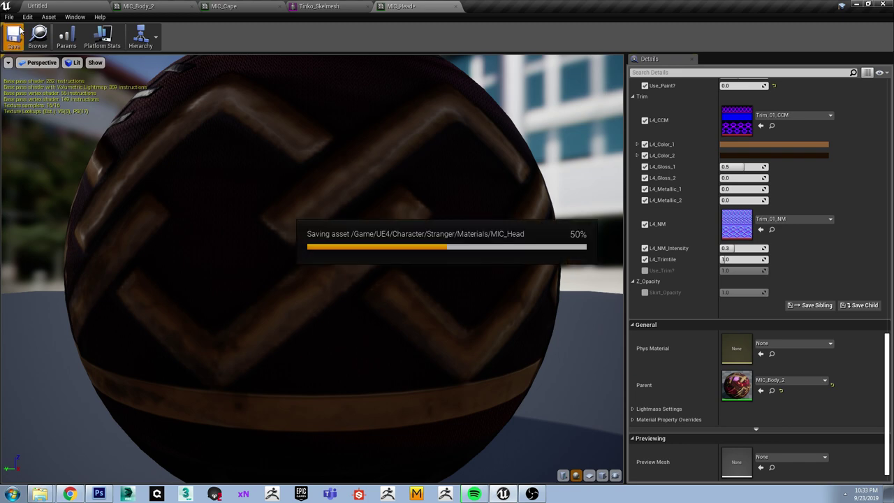
- In Tinko_Skelmesh, isolate Elements 1, 0 and 4 (Skin) in turn to see their parts
left_click(312, 7)
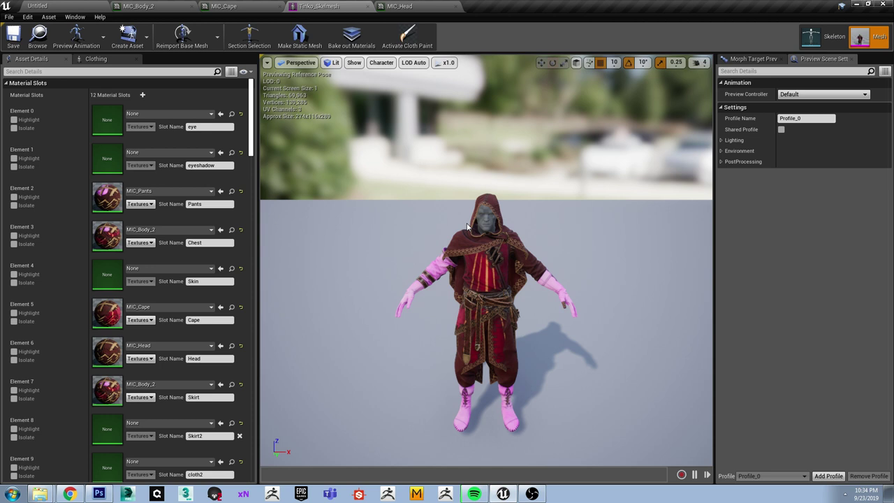
left_click(24, 167)
left_click(25, 167)
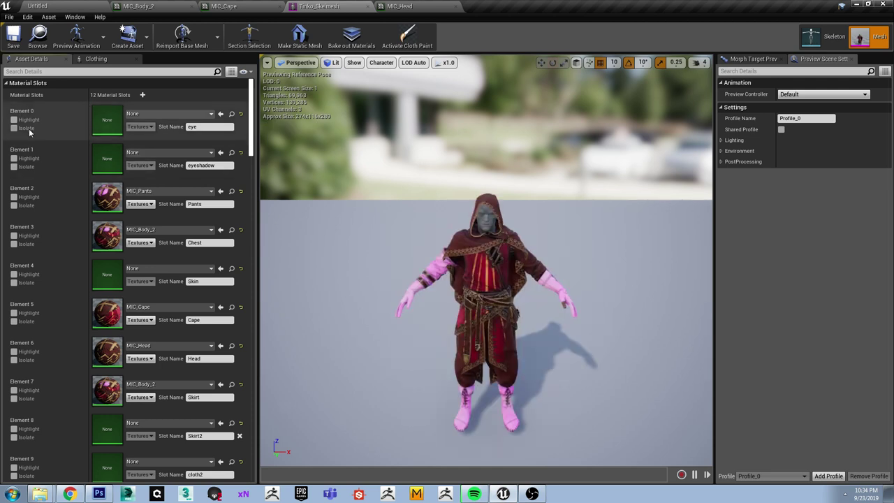
left_click(28, 129)
left_click(28, 129)
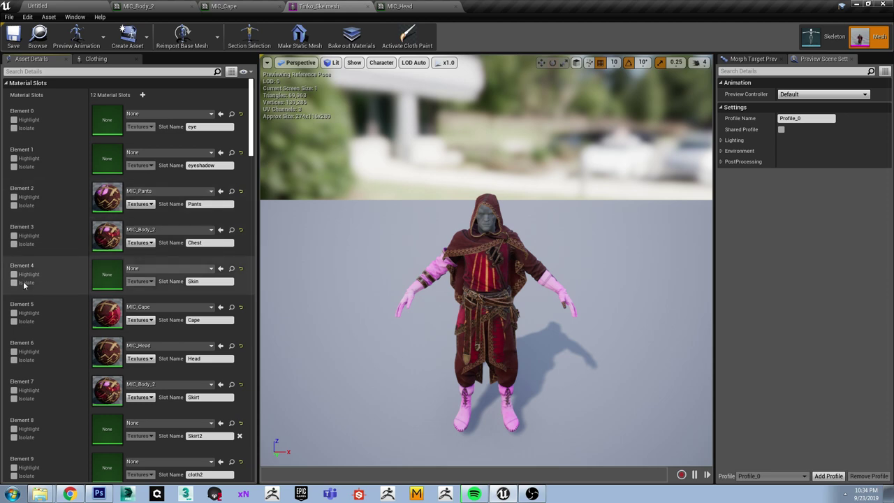
left_click(24, 283)
left_click(25, 282)
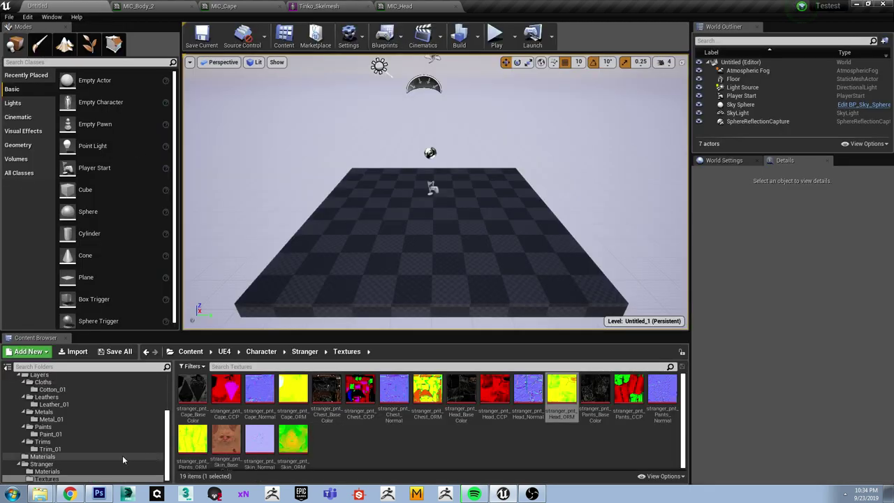
- Put MIC_Skin into Tinko_Skelmesh's empty Skin slot (Element 4) and open it for editing
left_click(47, 471)
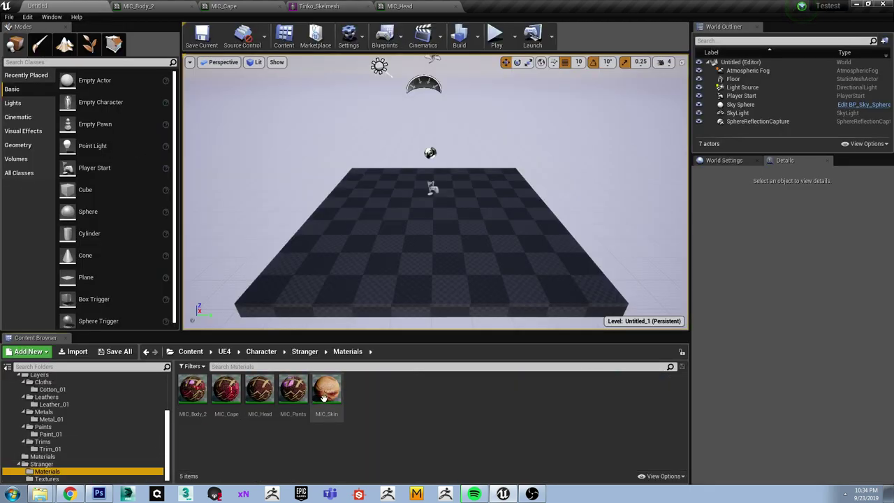
left_click(279, 6)
left_click(326, 5)
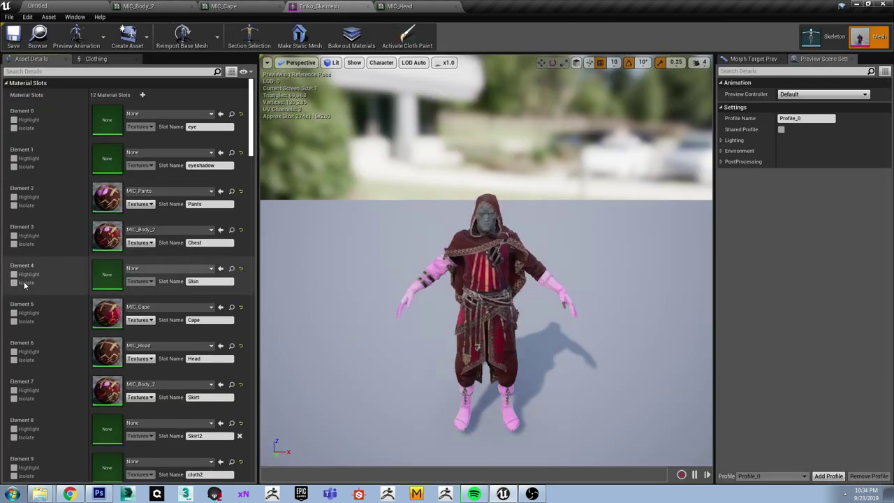
left_click(220, 269)
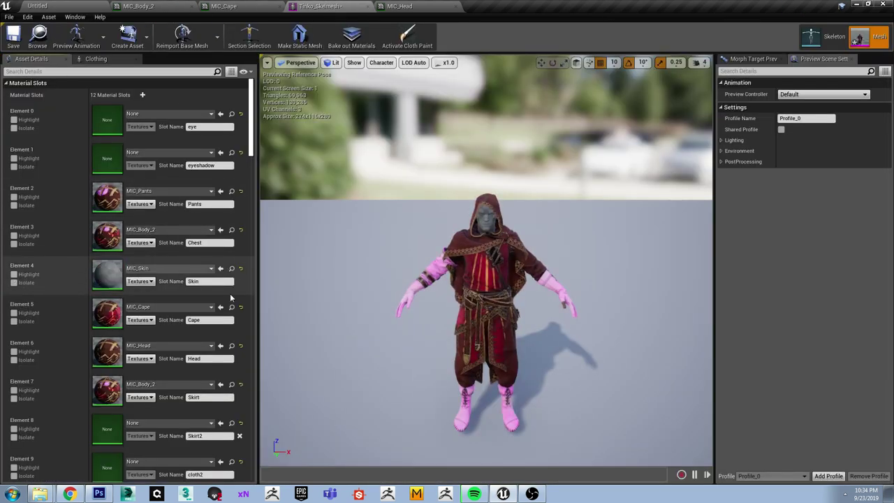
double_click(111, 277)
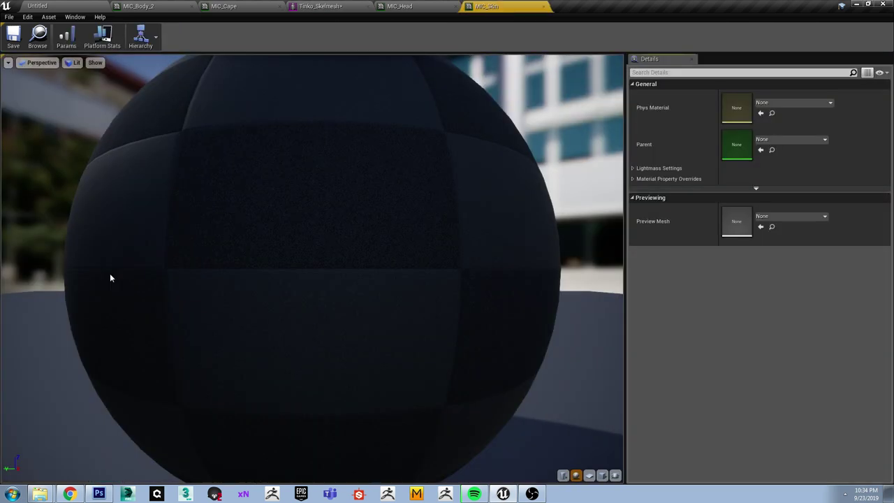
left_click(168, 6)
left_click(37, 5)
scroll(70, 435, "up", 2)
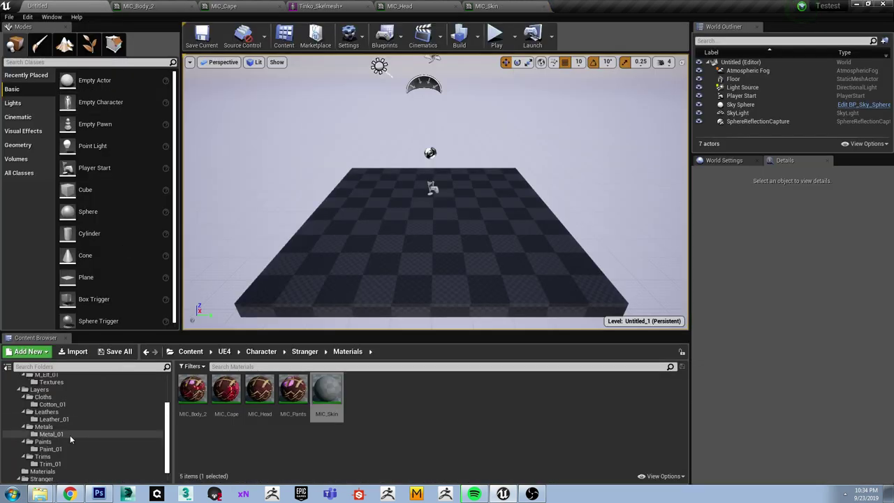
scroll(70, 435, "up", 3)
- Set M_Char_Skin_01 from Character > Materials as MIC_Skin's parent material
left_click(59, 427)
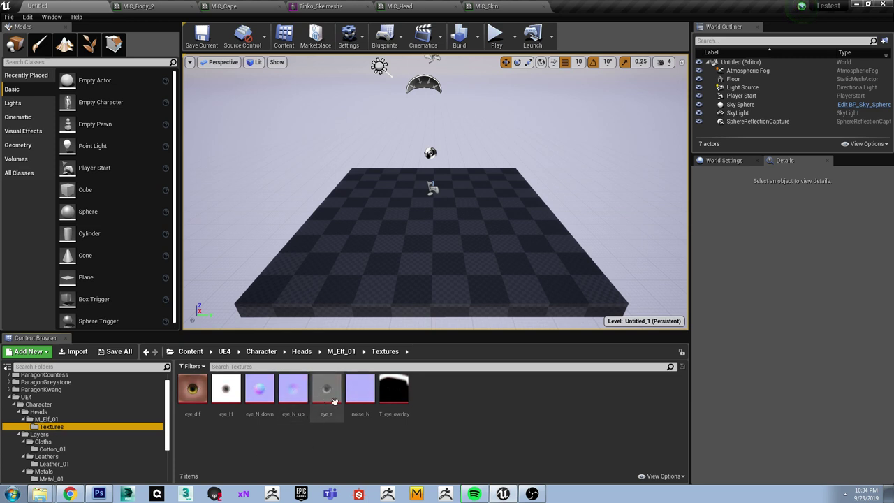
left_click(40, 412)
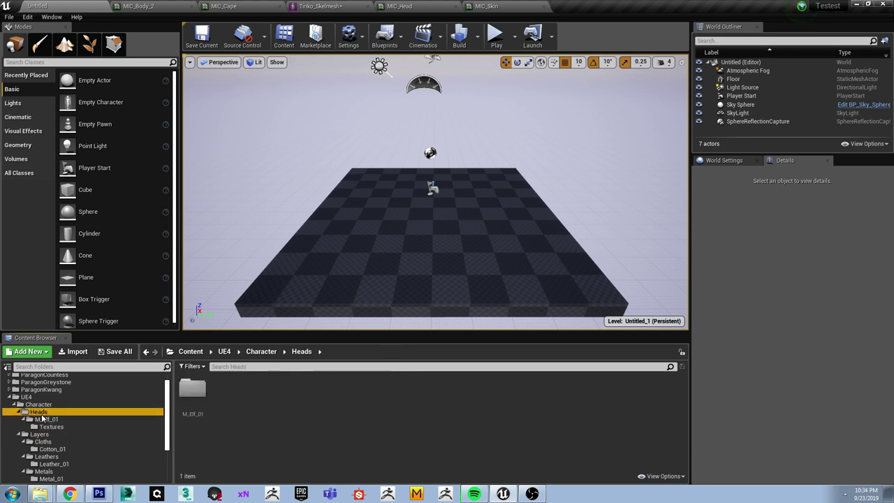
left_click(38, 405)
scroll(64, 418, "down", 3)
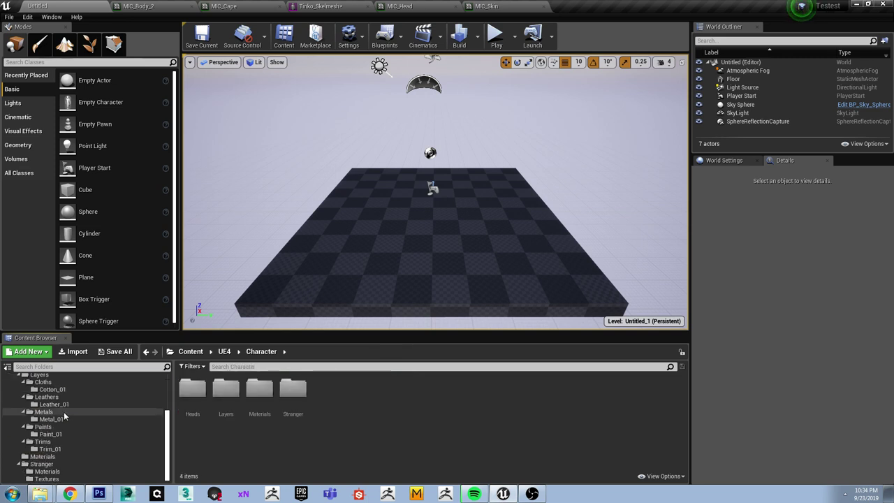
left_click(42, 455)
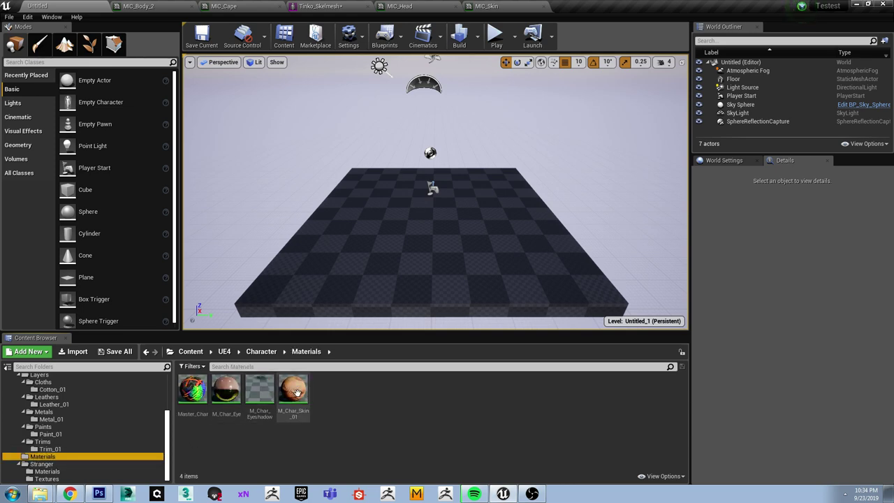
left_click(293, 395)
left_click(486, 6)
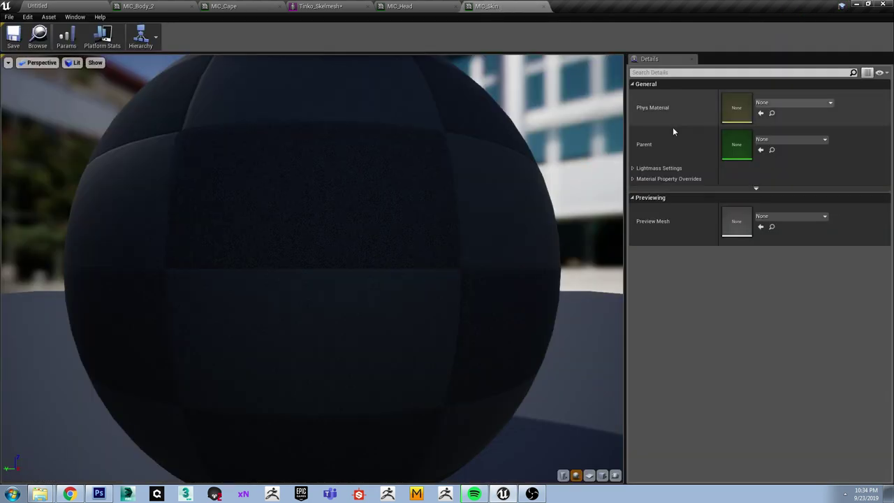
left_click(761, 151)
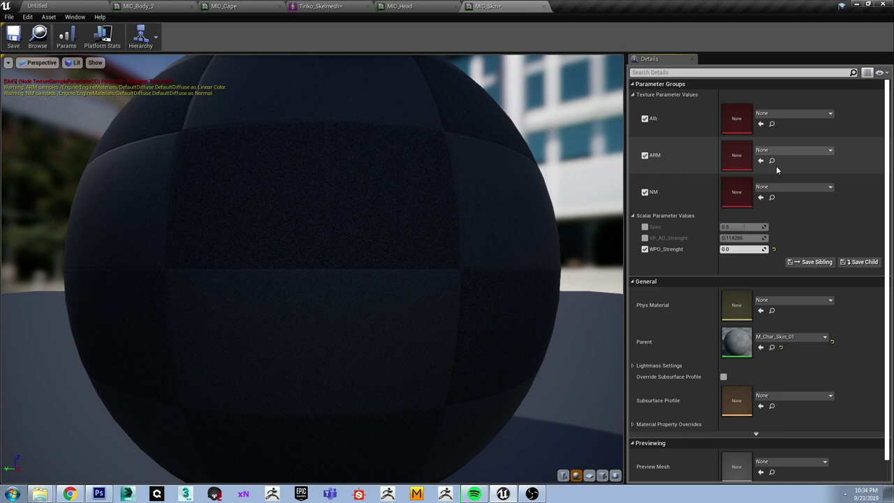
left_click(37, 6)
- Open M_Char_Skin_01's graph, close the MIC_Body_2 and MIC_Cape tabs, and assign the skin base colour to Alb
double_click(293, 388)
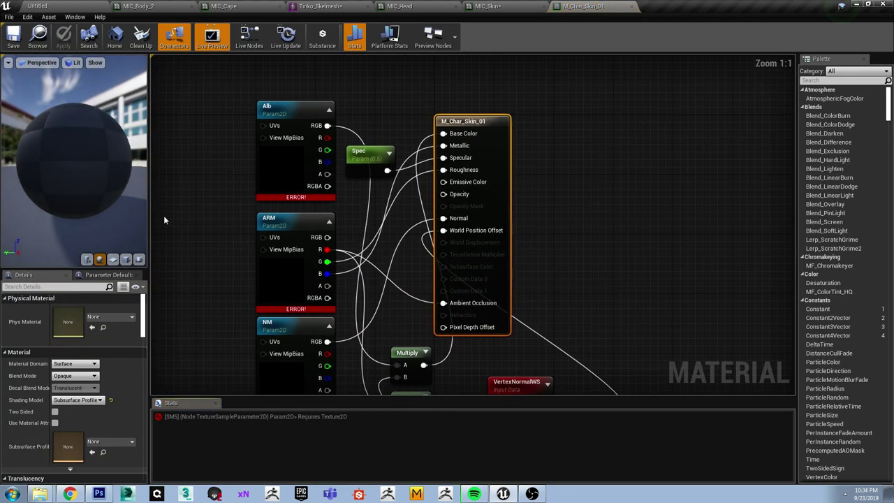
scroll(133, 377, "down", 2)
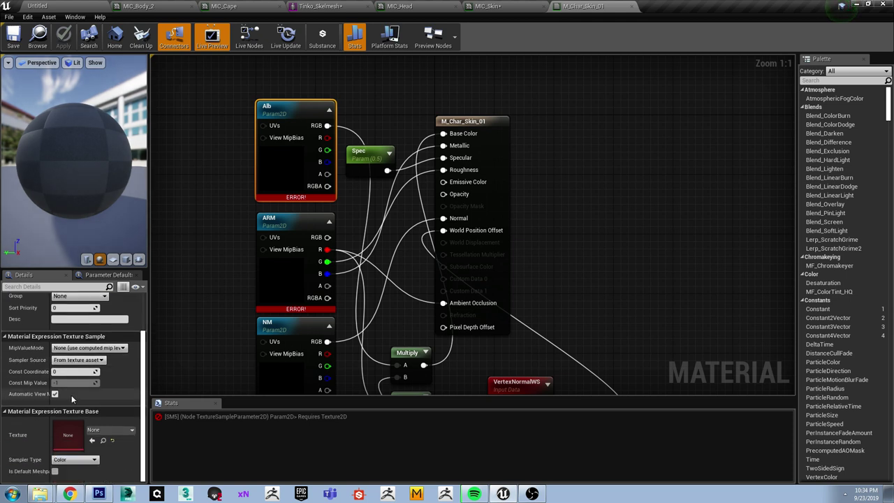
left_click(77, 6)
left_click(47, 479)
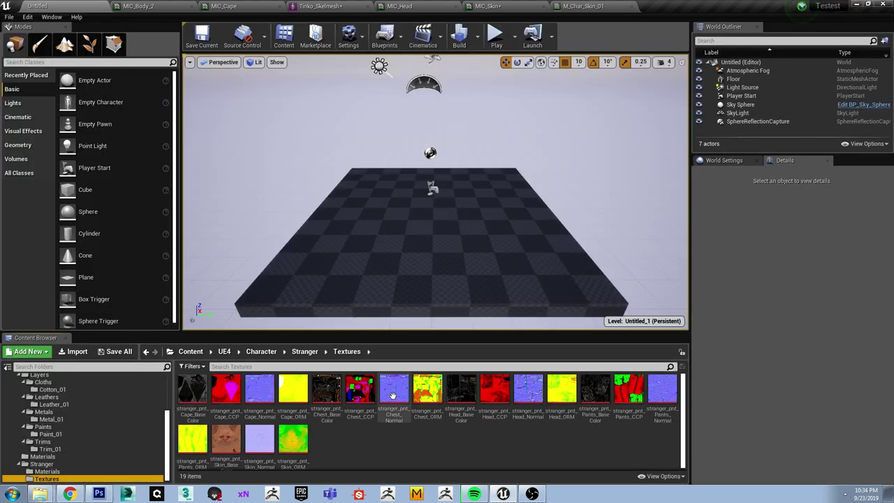
left_click(226, 441)
left_click(156, 5)
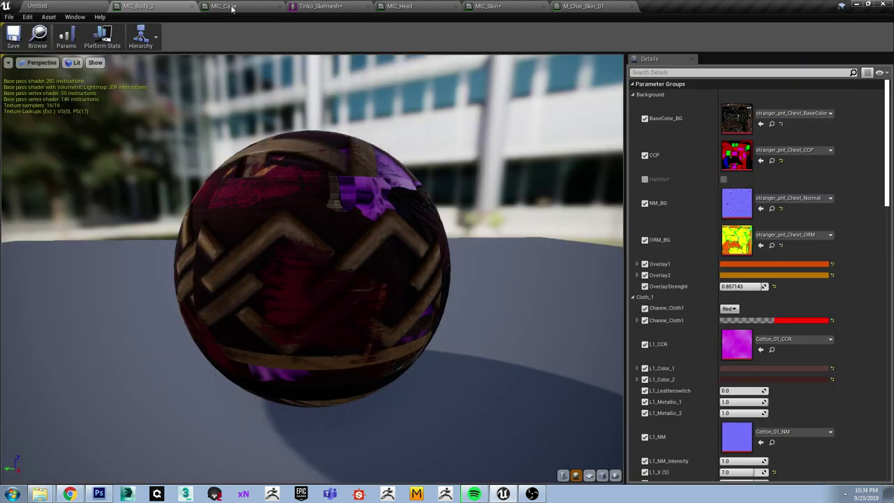
left_click(192, 7)
left_click(175, 9)
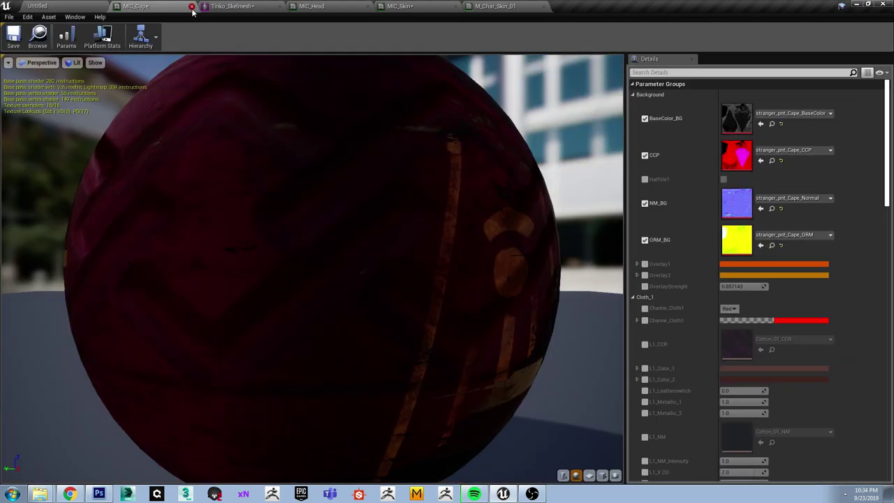
left_click(192, 6)
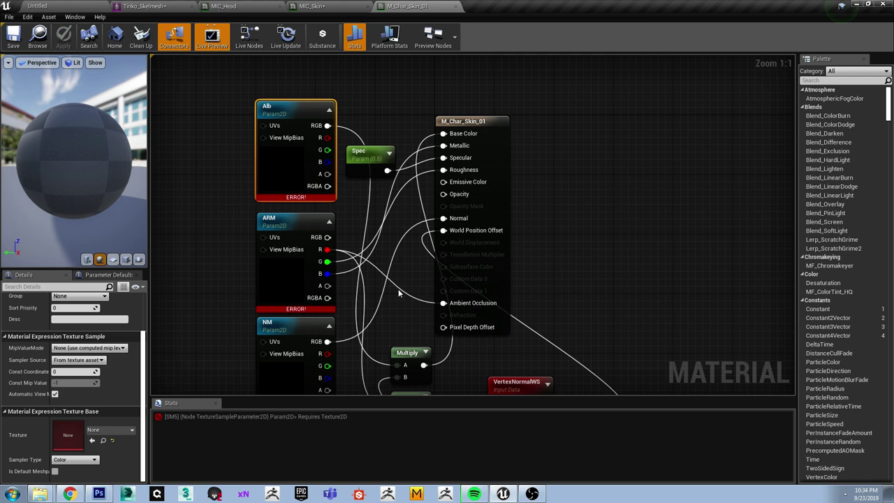
left_click(92, 440)
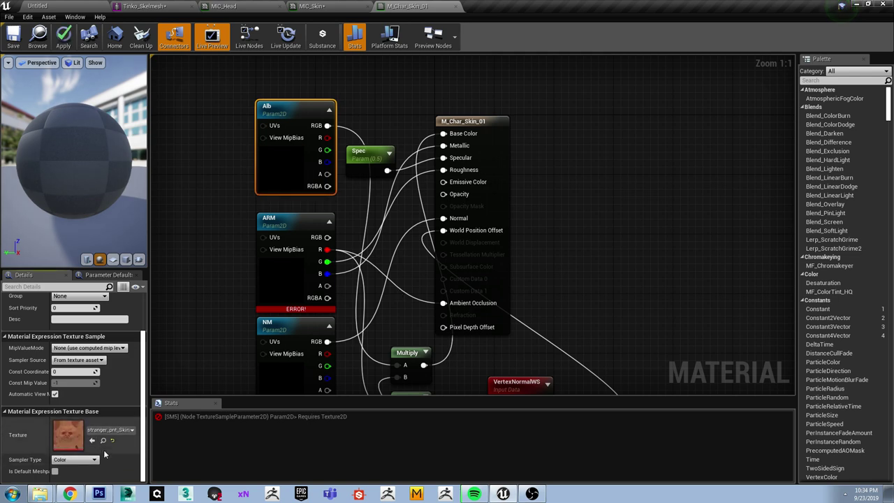
- Assign the Stranger skin normal map to the NM texture node
left_click(104, 440)
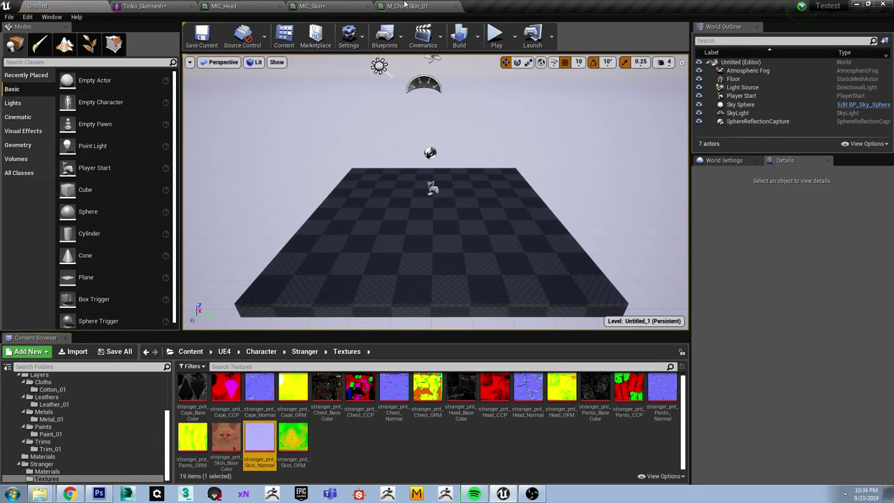
left_click(407, 6)
left_click(282, 279)
left_click(283, 349)
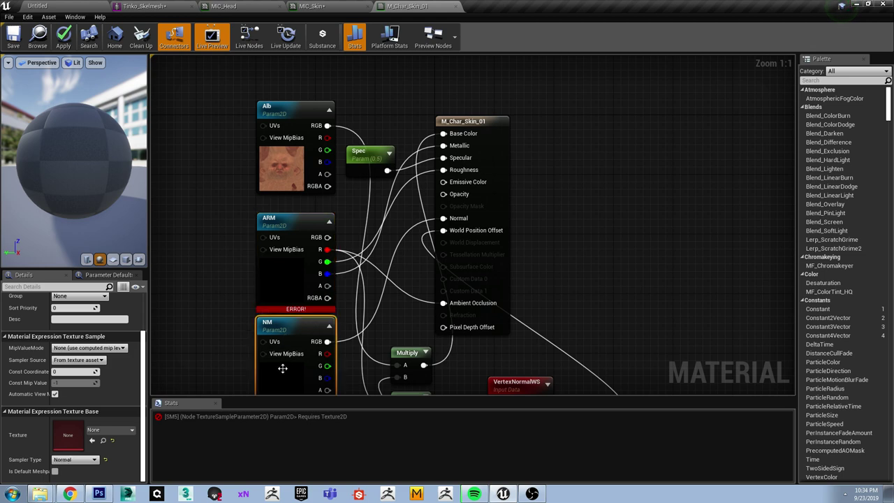
left_click(92, 439)
- Assign the Stranger skin ORM texture to the ARM texture node
left_click(342, 6)
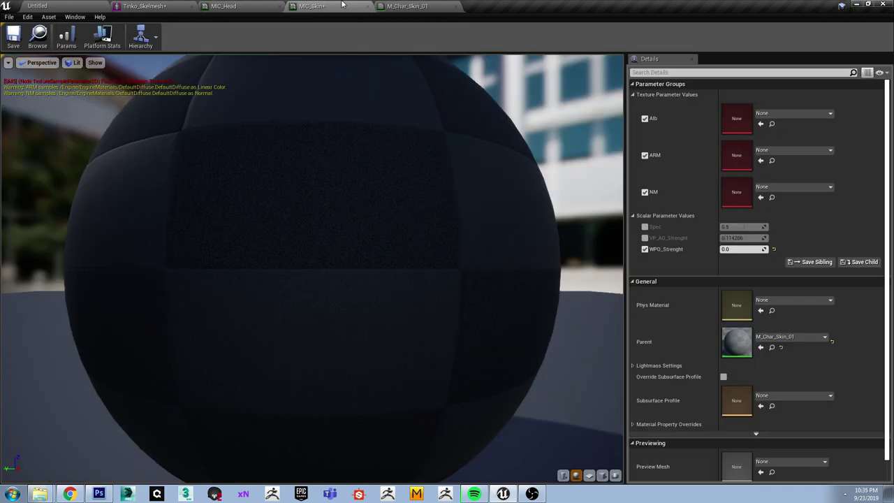
left_click(140, 5)
left_click(42, 5)
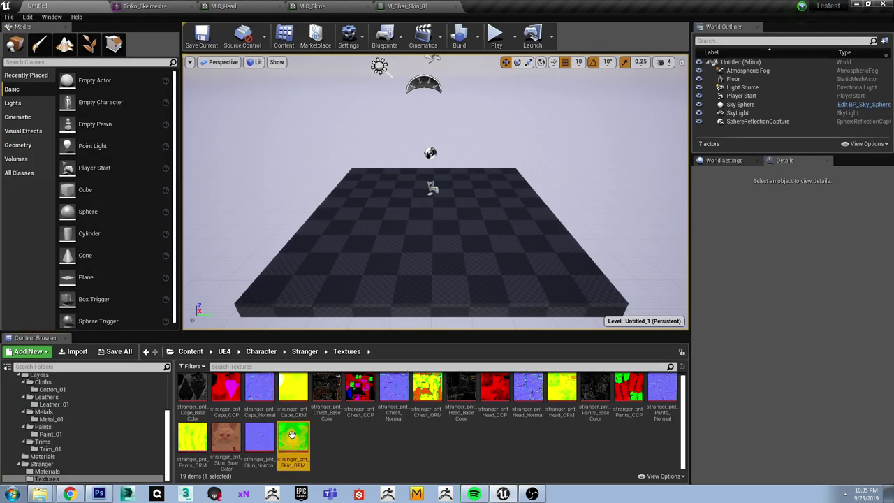
left_click(377, 5)
left_click(281, 280)
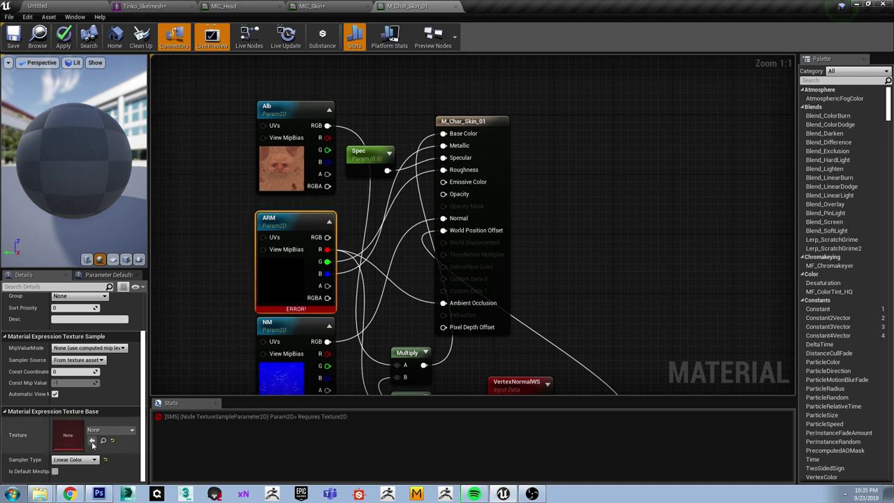
left_click(91, 440)
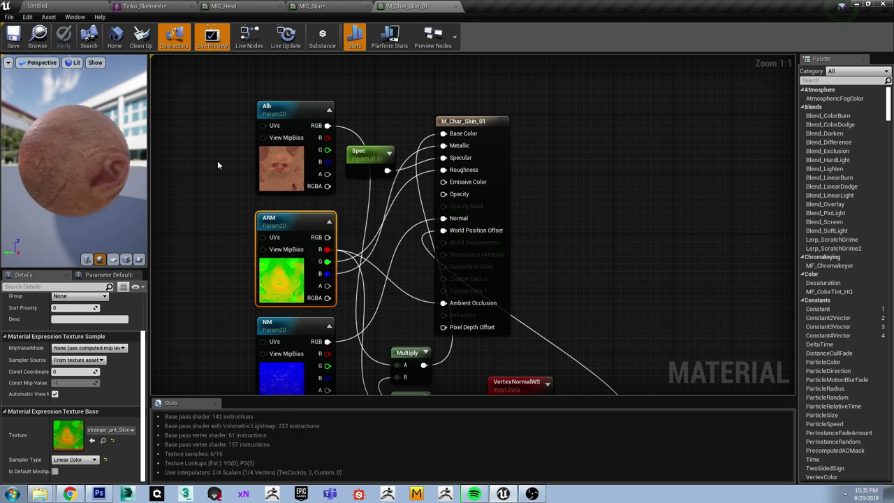
left_click(311, 6)
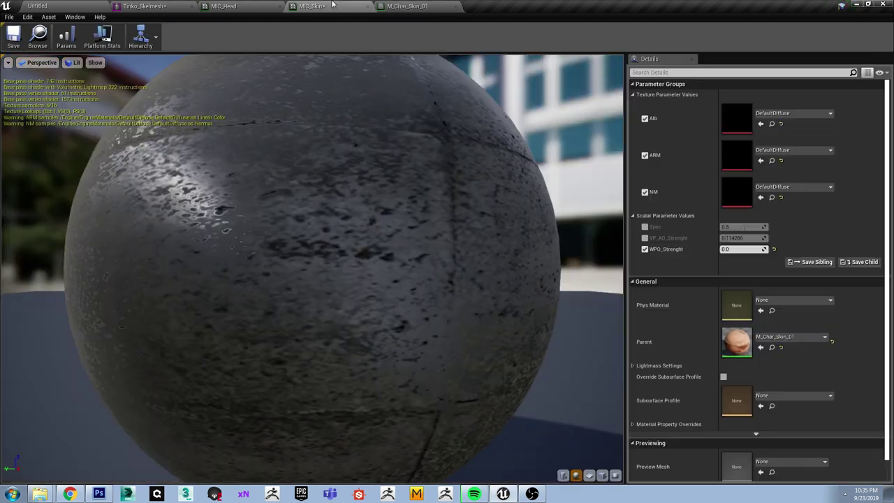
- Reset MIC_Skin's NM, ARM and Alb to the parent's skin textures and save it
left_click(780, 197)
left_click(781, 160)
left_click(781, 124)
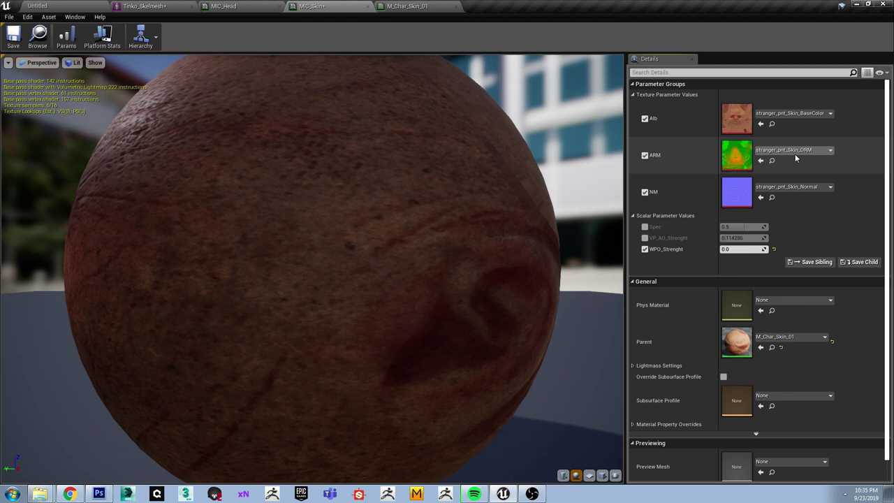
left_click(14, 36)
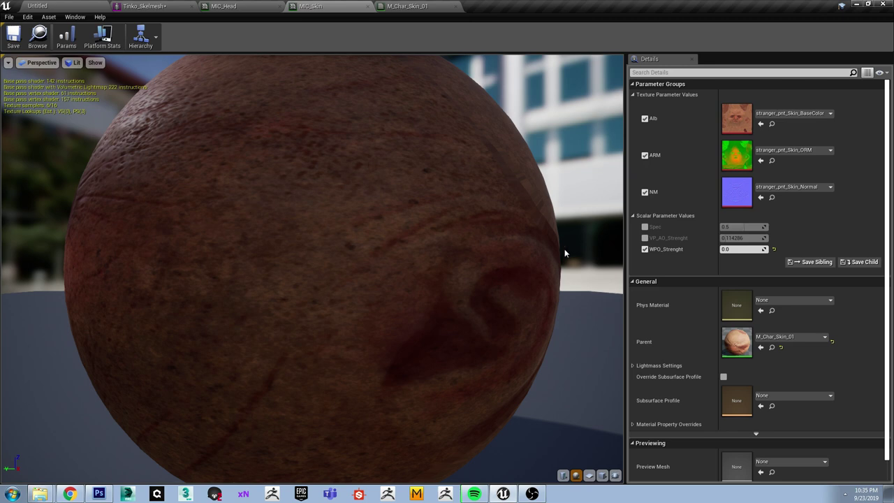
- Orbit MIC_Head's preview sphere, then go back through Tinko_Skelmesh to the level editor
left_click(408, 6)
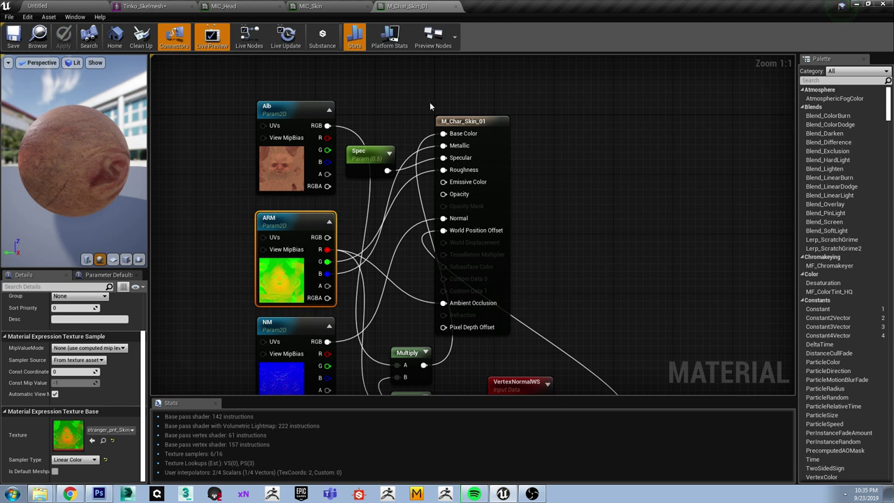
left_click(243, 5)
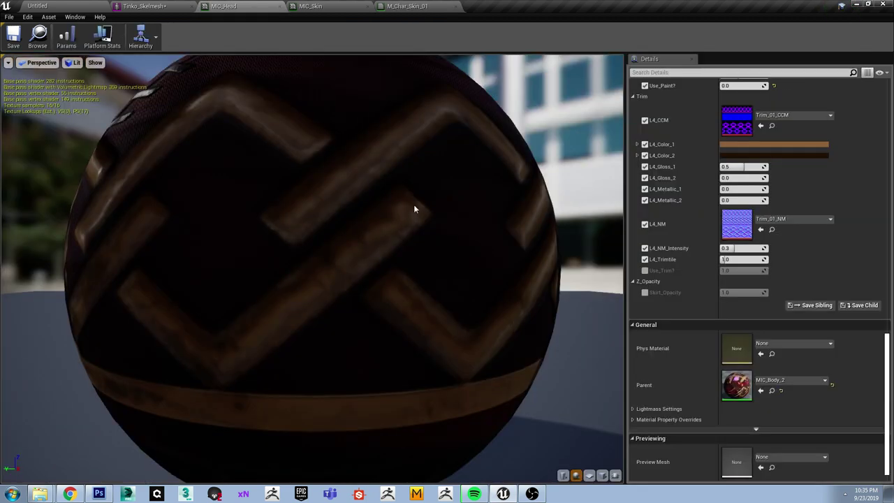
scroll(413, 204, "down", 5)
left_click_drag(291, 242, 292, 241)
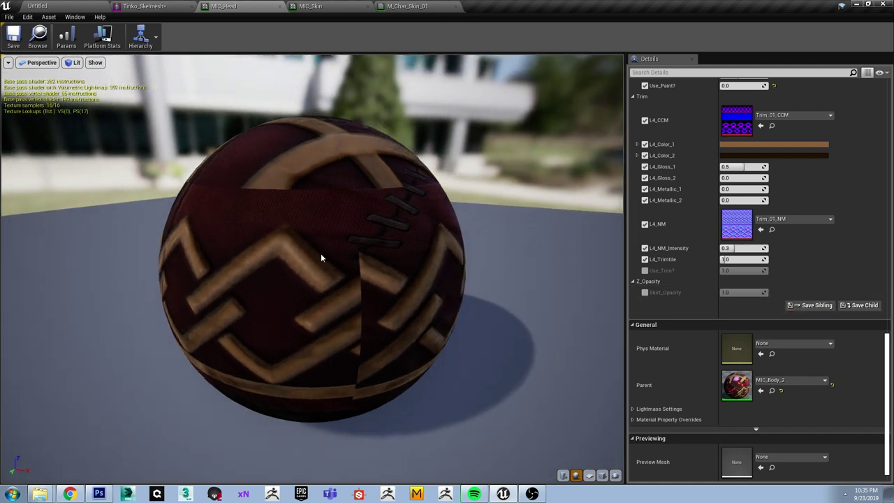
left_click(142, 7)
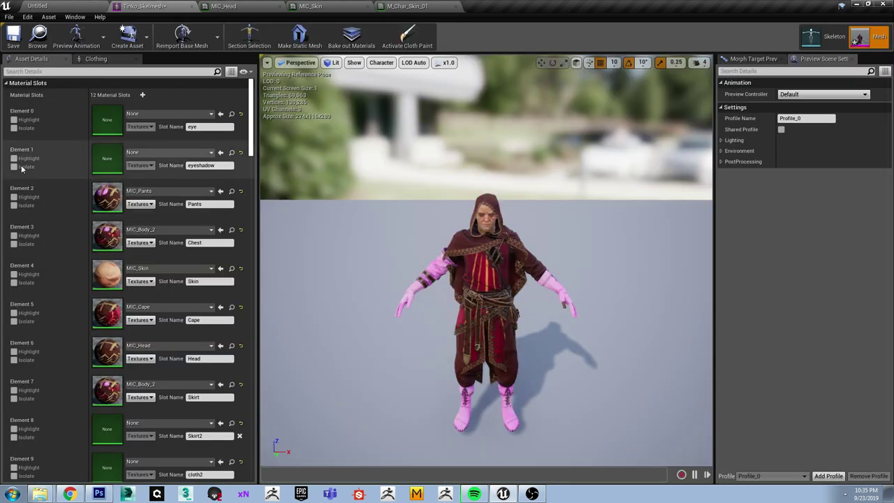
left_click(37, 5)
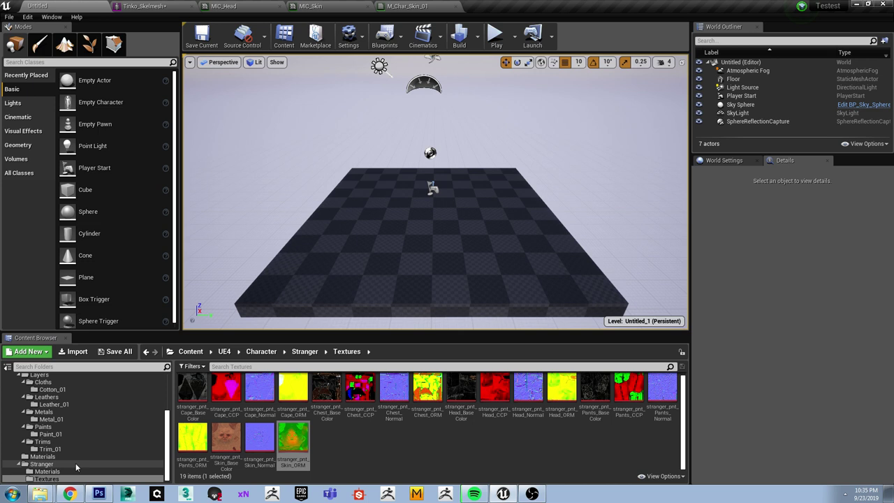
- Open the M_Char_Eye material from the Stranger Character Materials folder
scroll(84, 450, "up", 2)
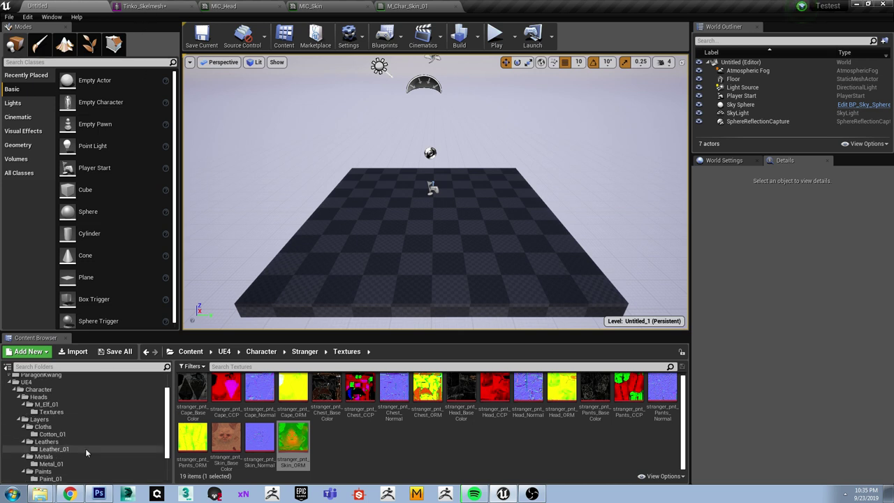
scroll(66, 466, "down", 2)
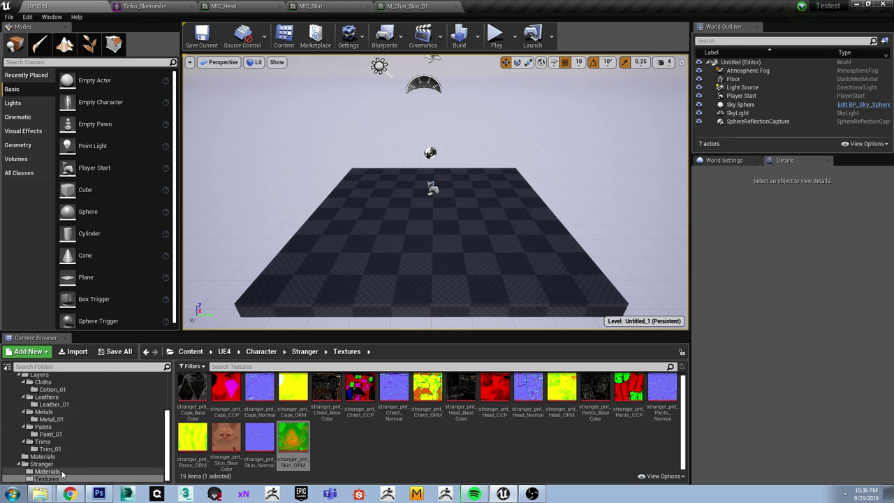
left_click(62, 472)
left_click(55, 457)
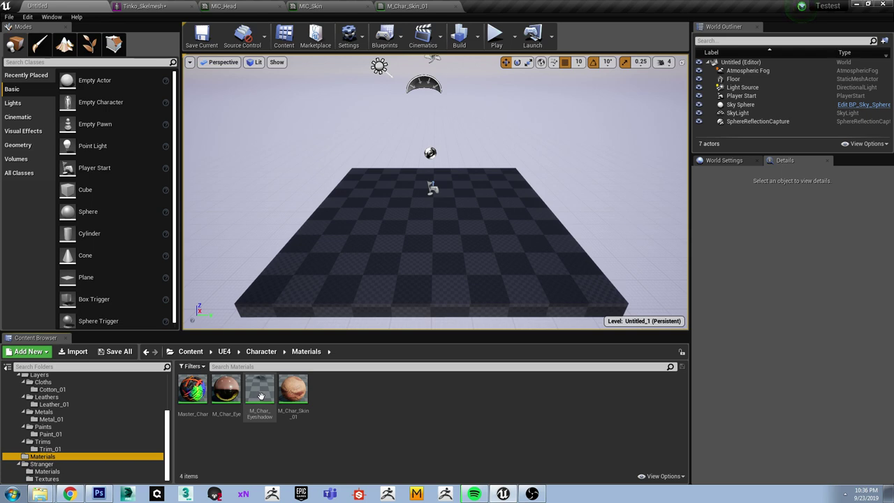
double_click(226, 389)
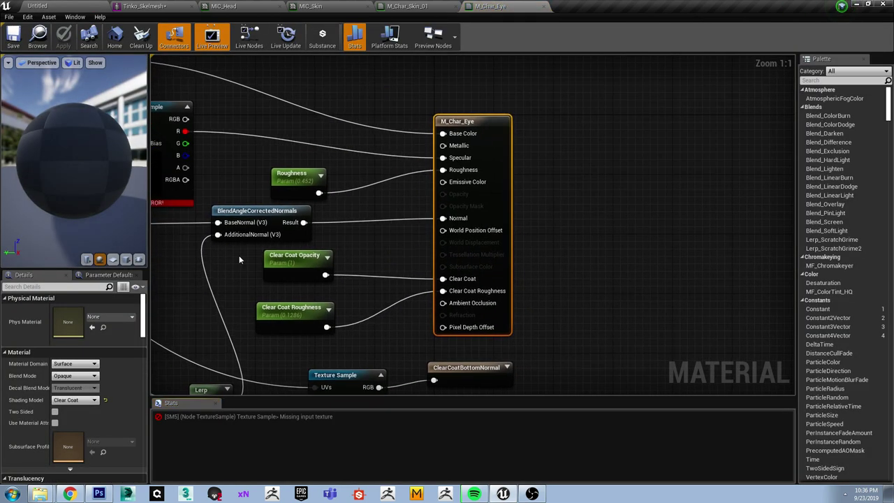
- Assign the eye_dif texture to a Texture Sample and close M_Char_Skin_01
scroll(239, 260, "down", 6)
scroll(391, 202, "up", 5)
left_click(389, 197)
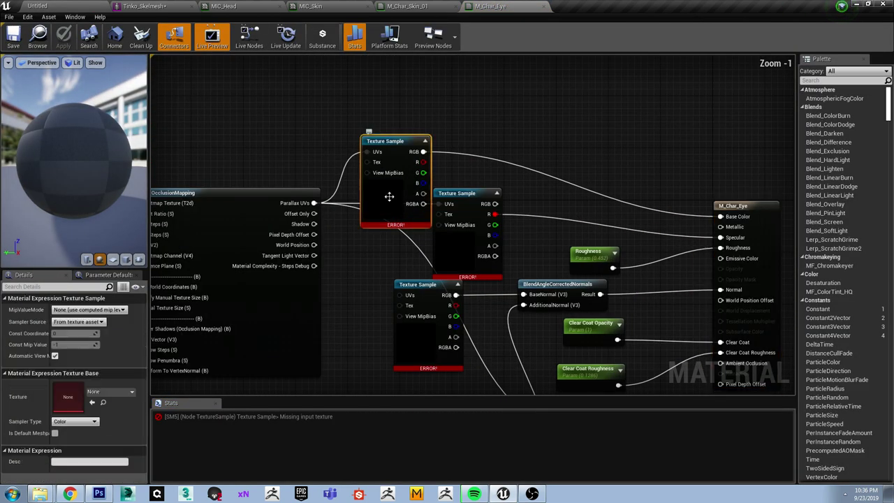
right_click_drag(389, 196, 362, 155)
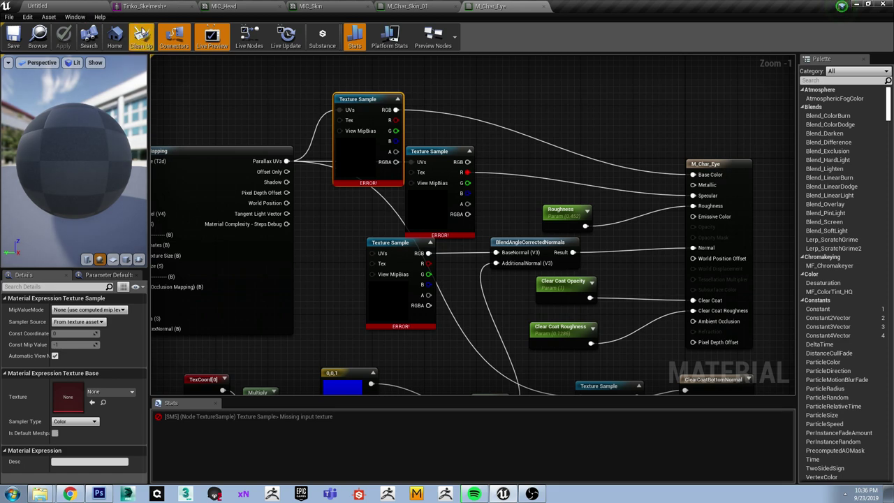
left_click(37, 5)
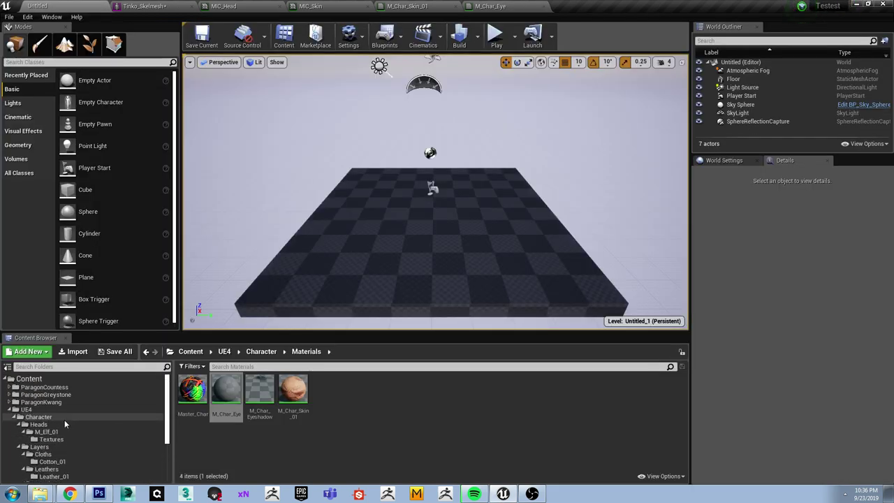
left_click(51, 439)
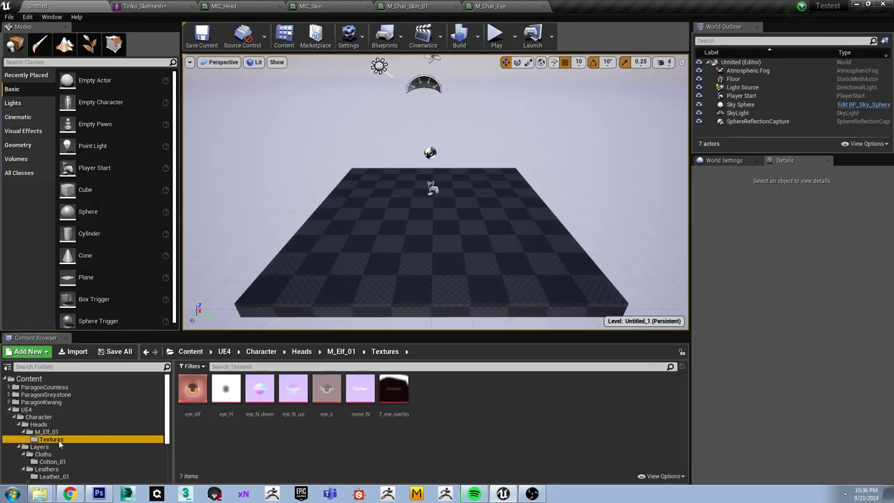
left_click(194, 392)
left_click(143, 5)
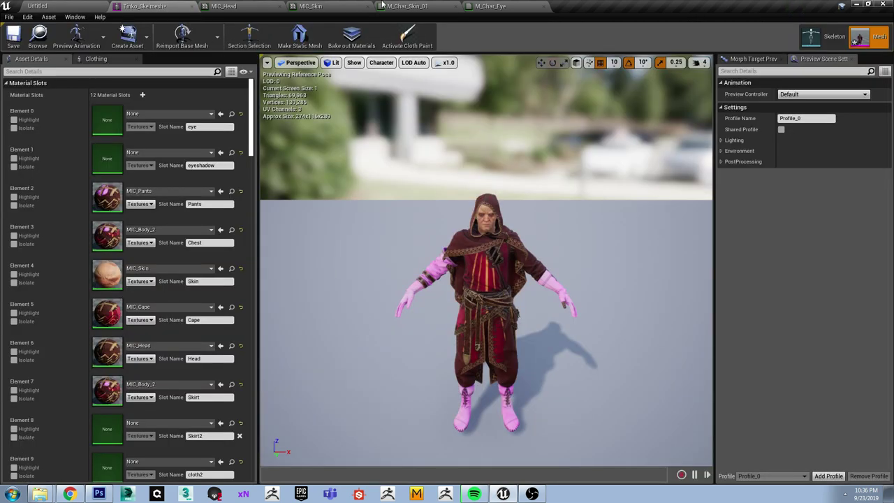
left_click(382, 6)
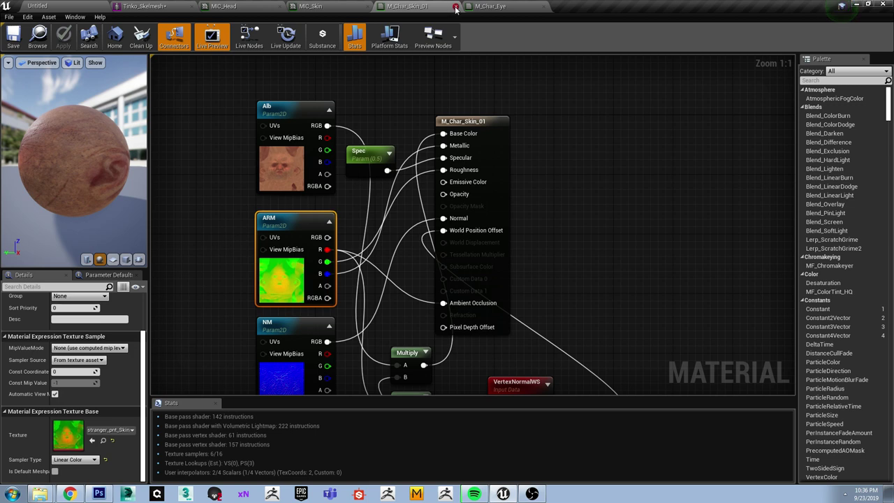
left_click(455, 6)
left_click(382, 8)
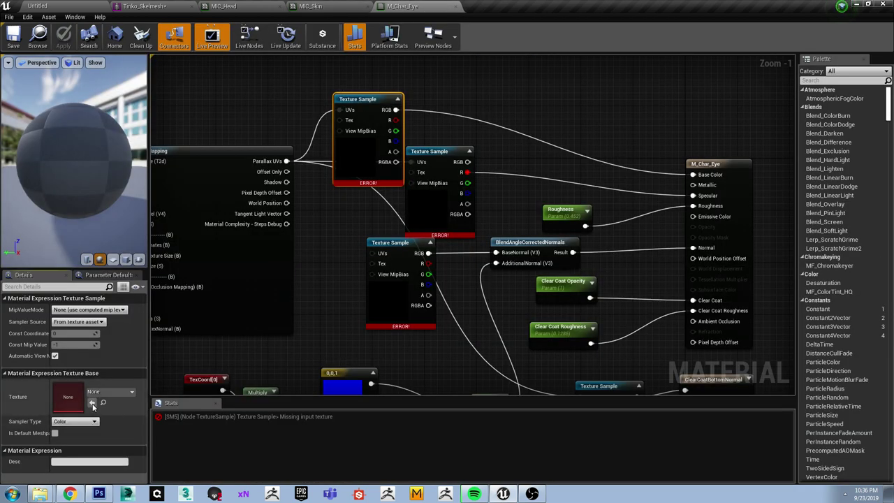
left_click(93, 407)
- Assign the eye_H texture to the second Texture Sample node
left_click(441, 209)
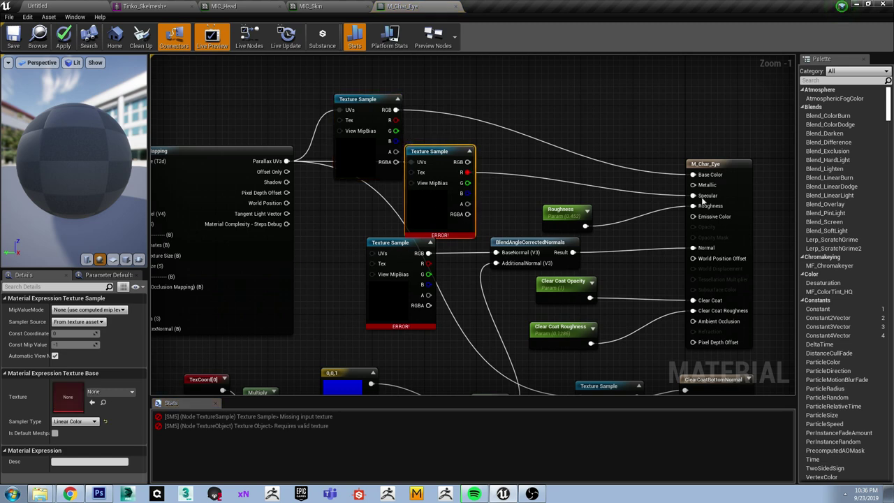
left_click(59, 6)
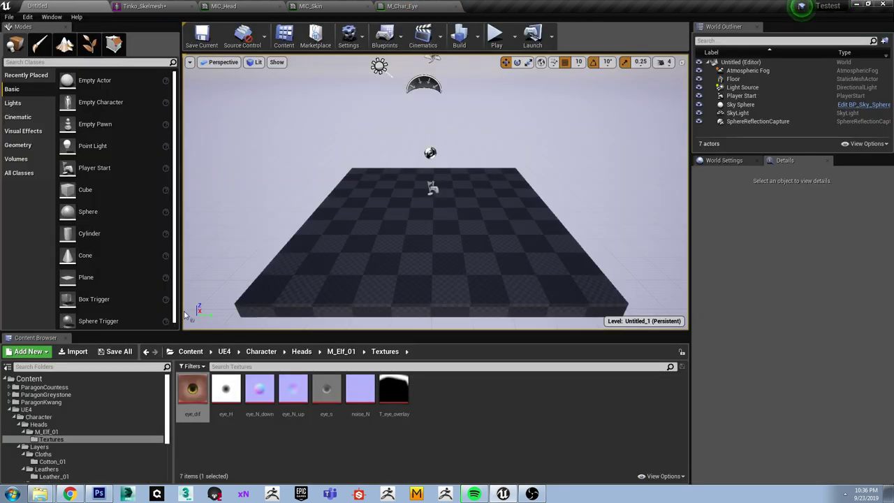
left_click(245, 395)
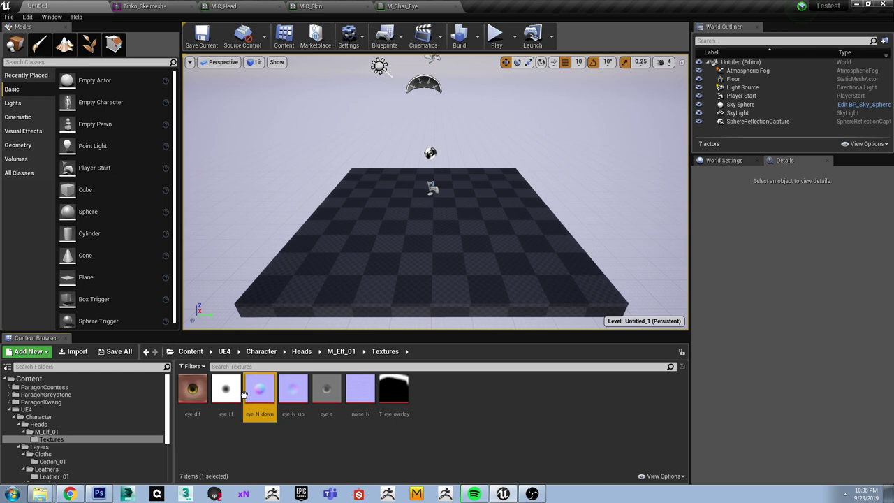
left_click(240, 393)
left_click(403, 6)
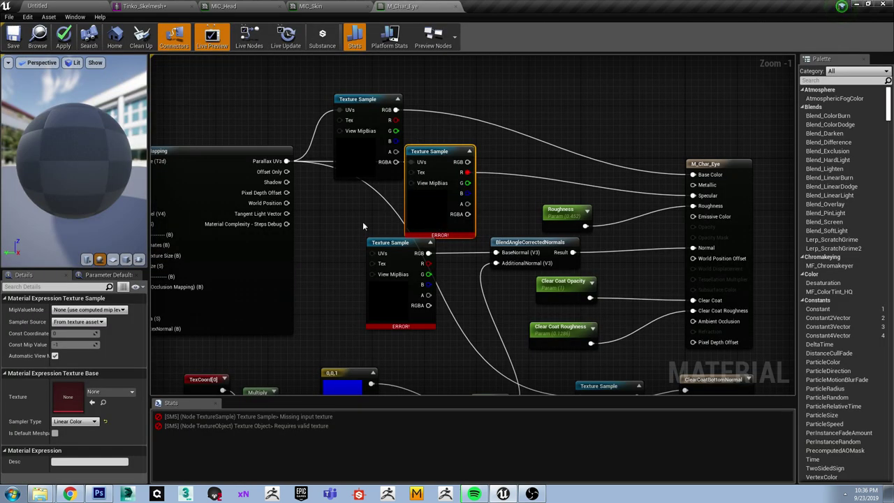
right_click_drag(362, 225, 352, 221)
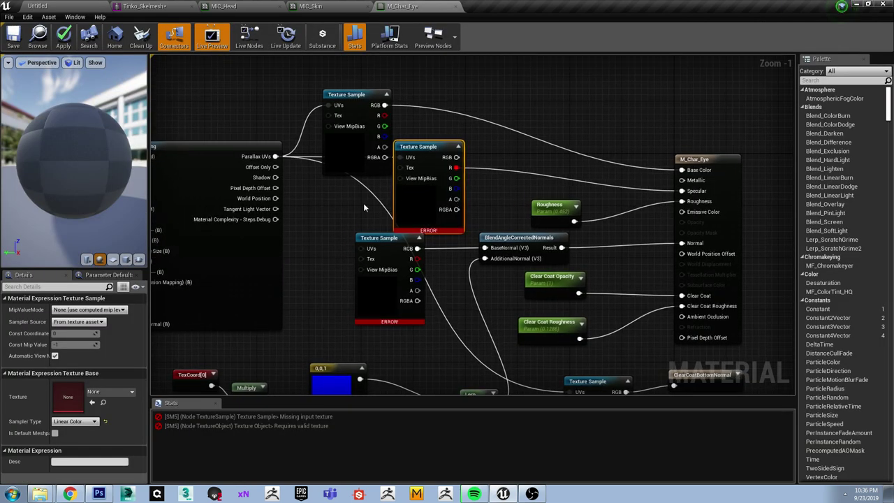
right_click_drag(348, 205, 325, 199)
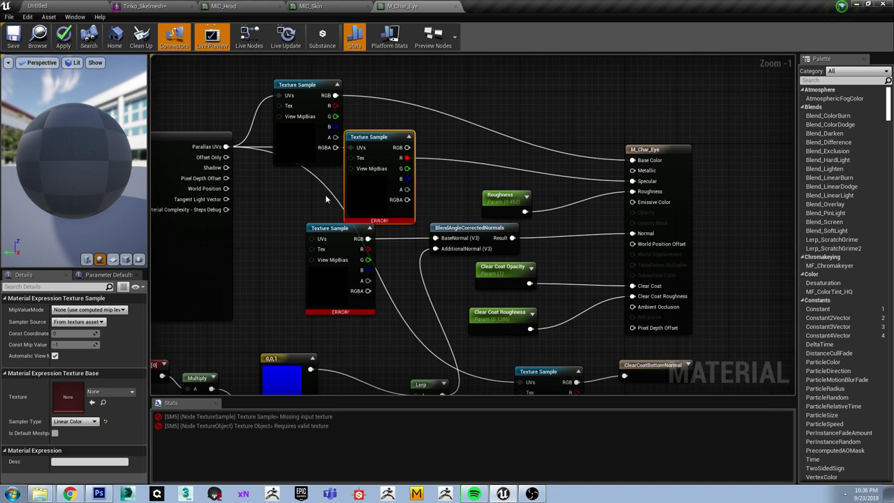
left_click(91, 402)
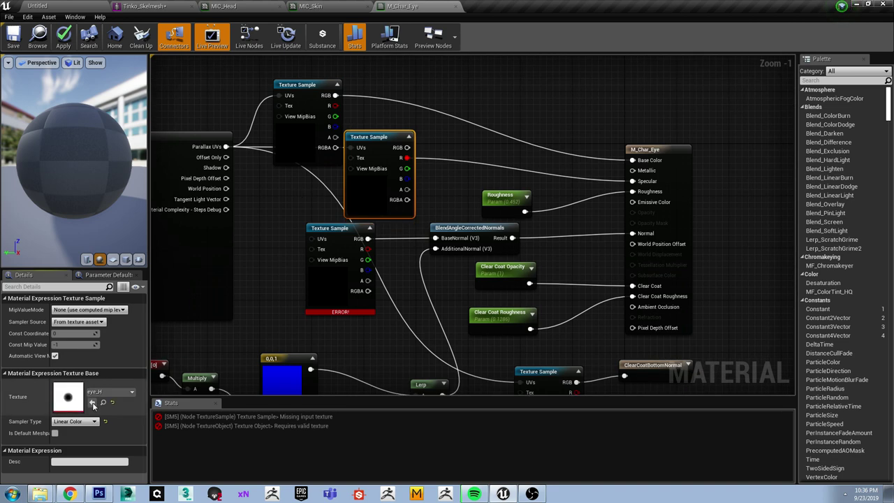
- Try eye_N_up on the selected Texture Sample, then undo it
left_click(70, 6)
left_click(290, 393)
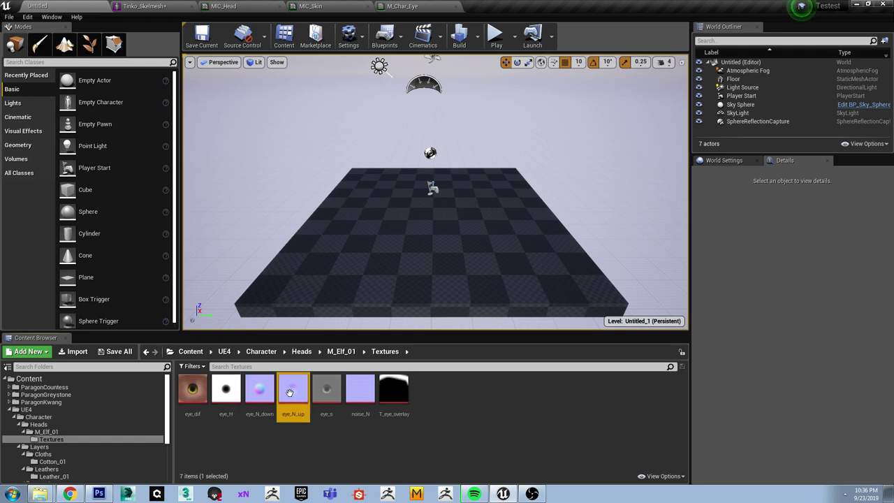
left_click(412, 6)
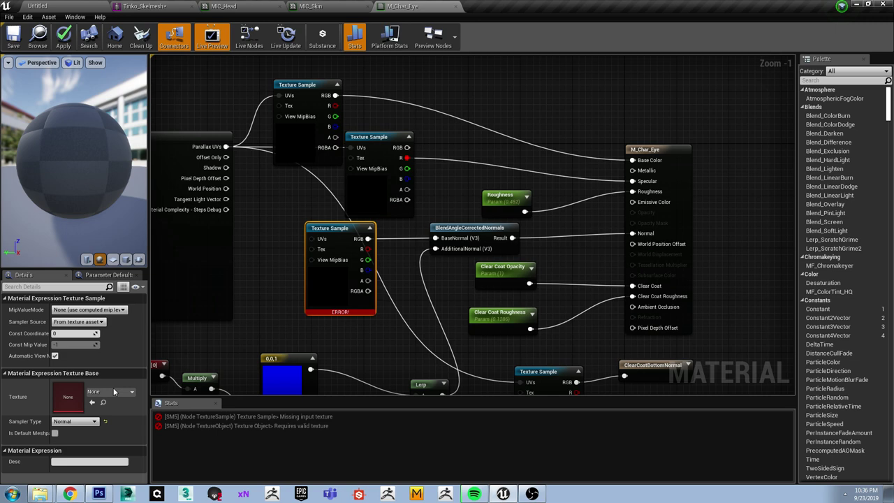
left_click(93, 402)
right_click_drag(379, 333, 411, 241)
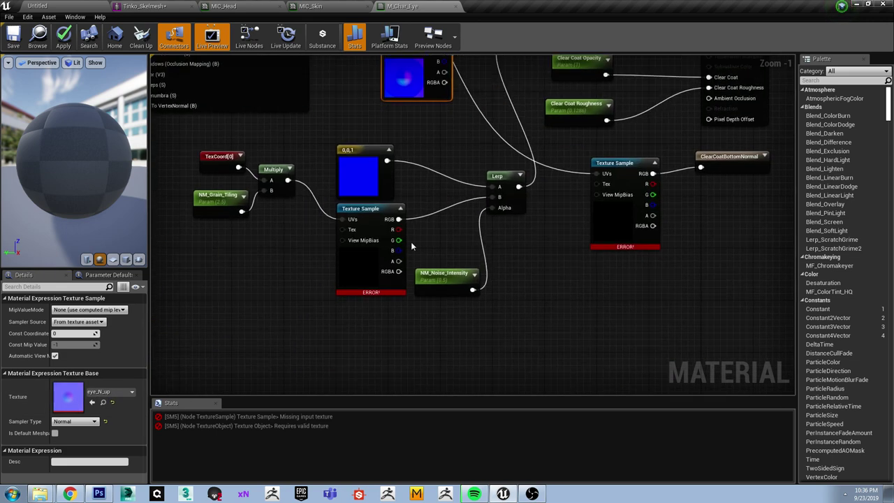
key("ctrl+z")
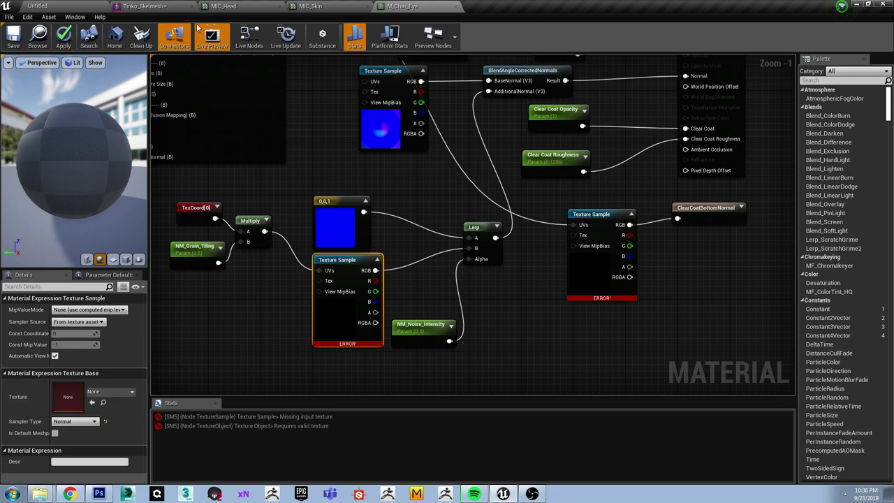
- Assign the noise_N texture to the selected Texture Sample
left_click(97, 5)
left_click(351, 393)
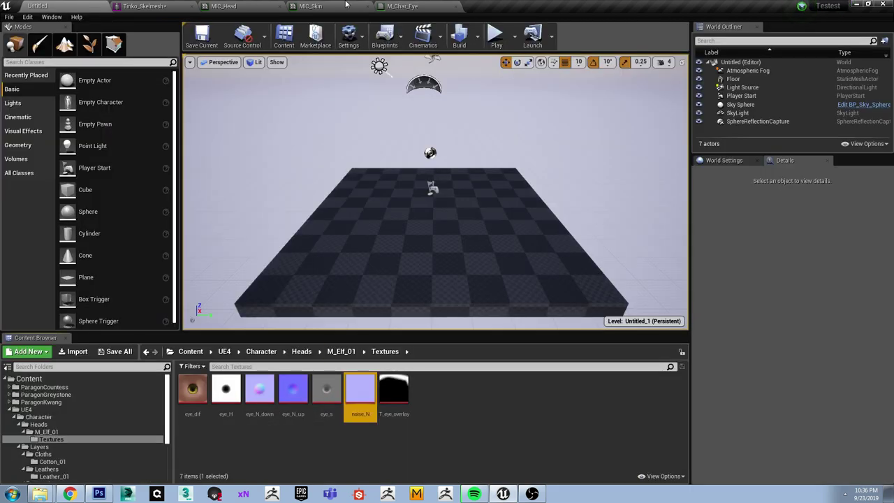
left_click(347, 6)
left_click(426, 6)
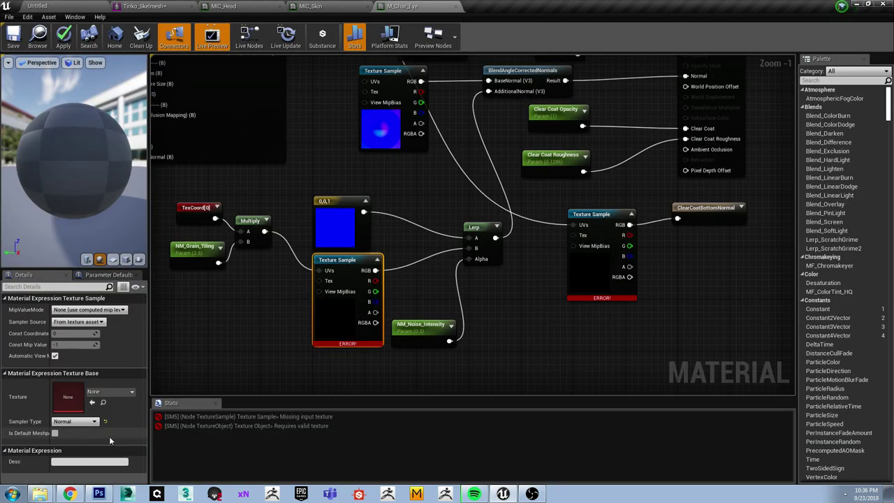
left_click(92, 402)
- Assign eye_N_down to the Texture Sample still showing an error
right_click_drag(532, 345, 451, 358)
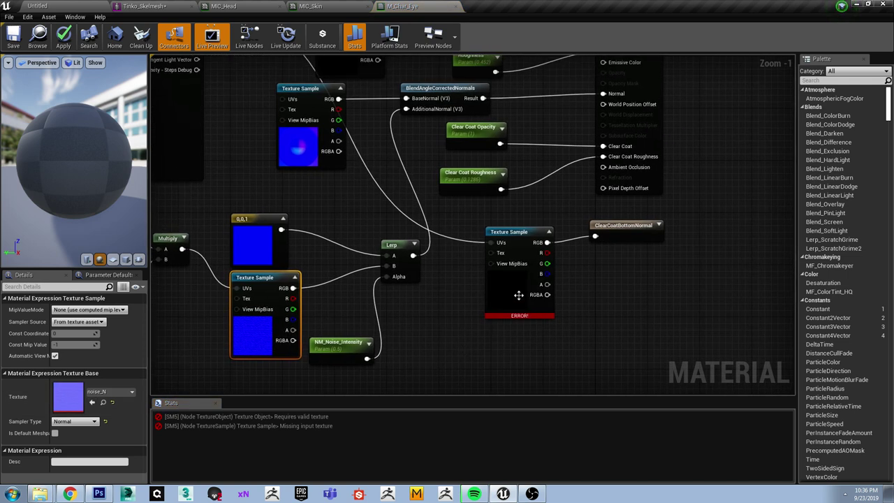
left_click(516, 300)
left_click(61, 7)
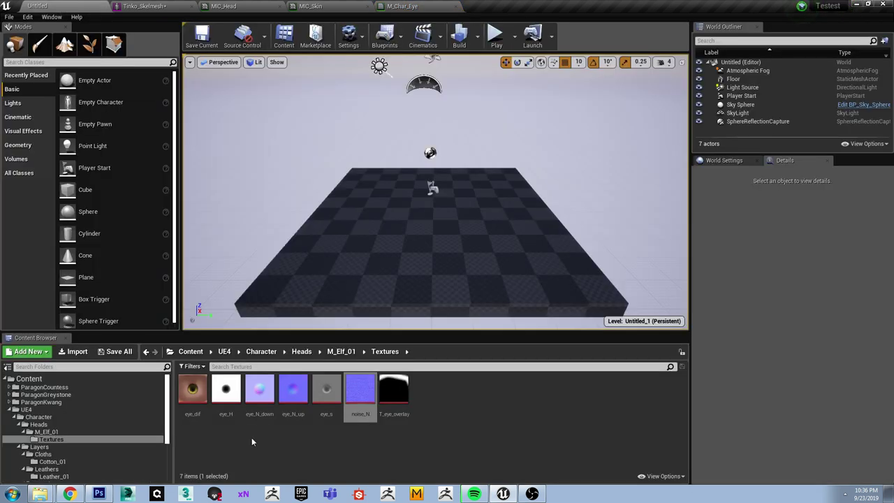
left_click(259, 395)
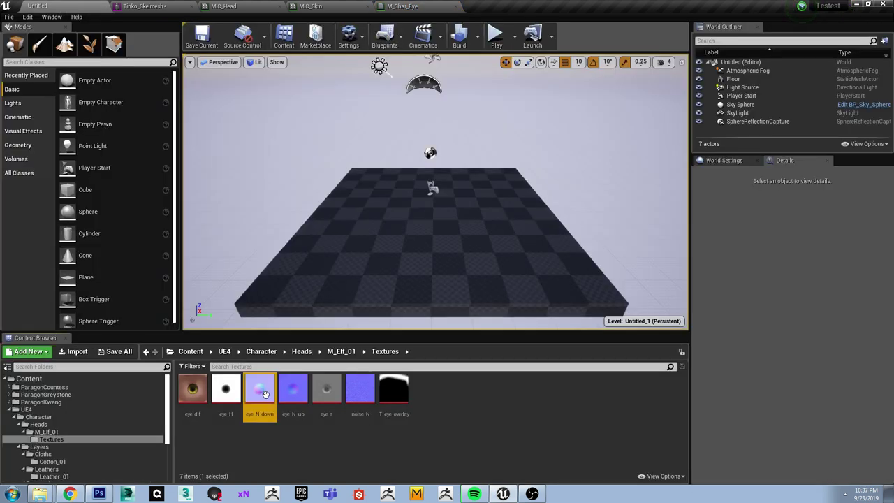
left_click(408, 6)
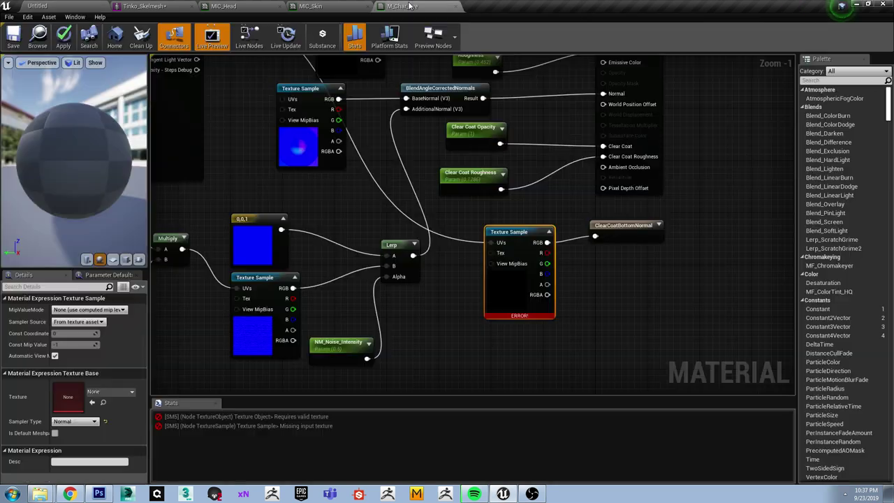
left_click(91, 402)
- Apply the material, then abort at the remaining-errors warning
right_click_drag(620, 291, 631, 299)
scroll(661, 350, "down", 2)
right_click_drag(661, 350, 611, 318)
left_click(613, 319)
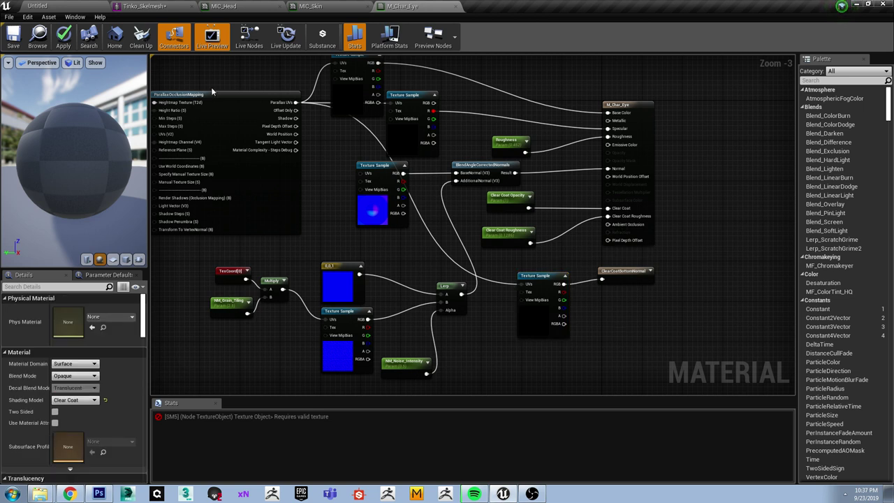
left_click(63, 36)
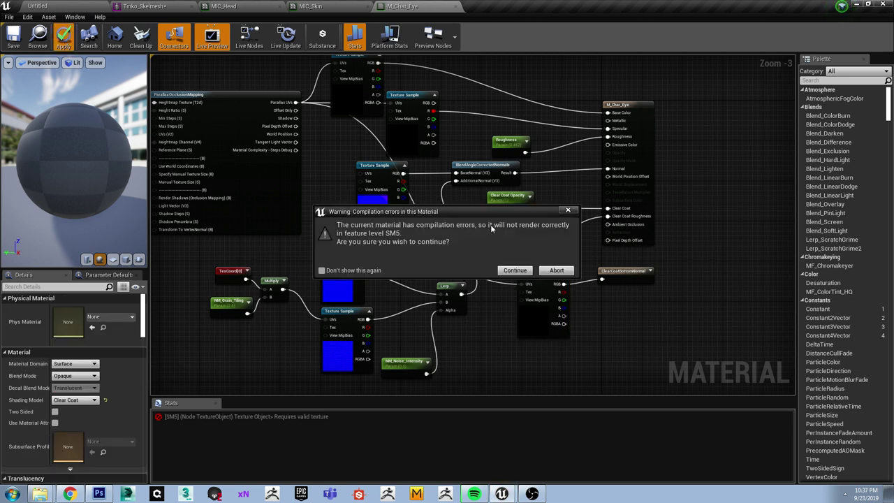
left_click(556, 270)
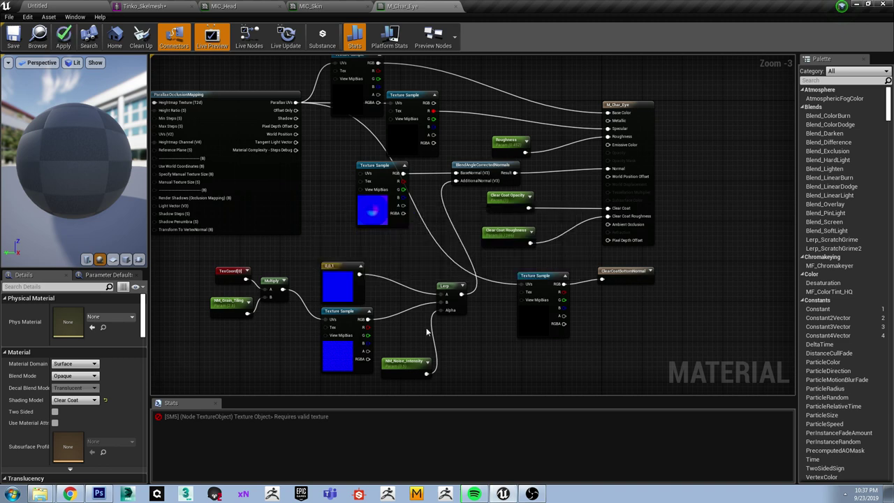
- Assign eye_H to the erroring Texture Object node
left_click(286, 419)
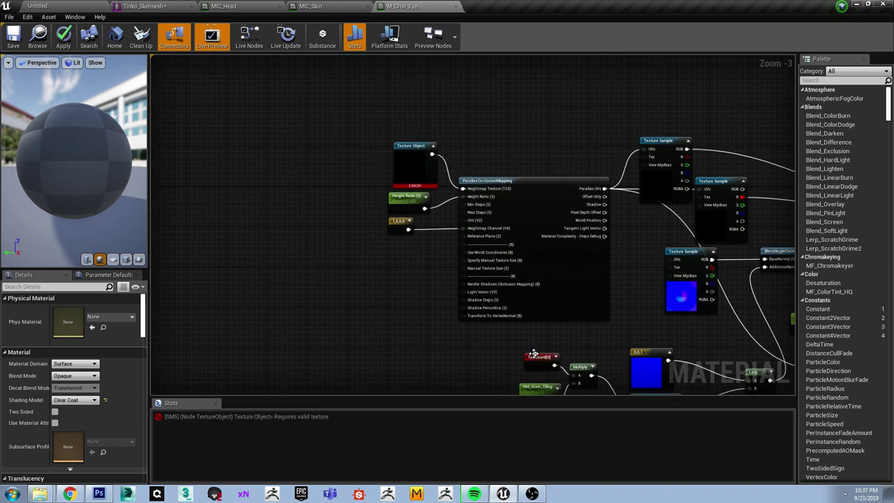
left_click(411, 174)
right_click_drag(389, 295, 351, 295)
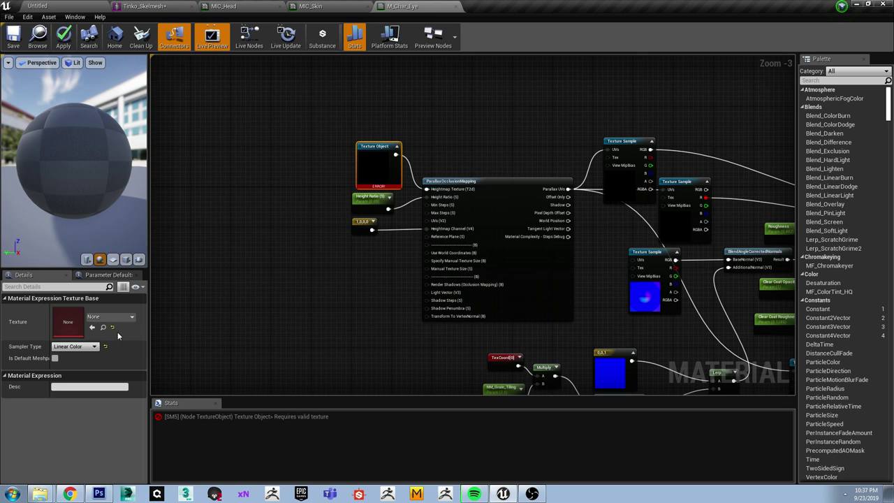
scroll(457, 199, "up", 1)
left_click(115, 6)
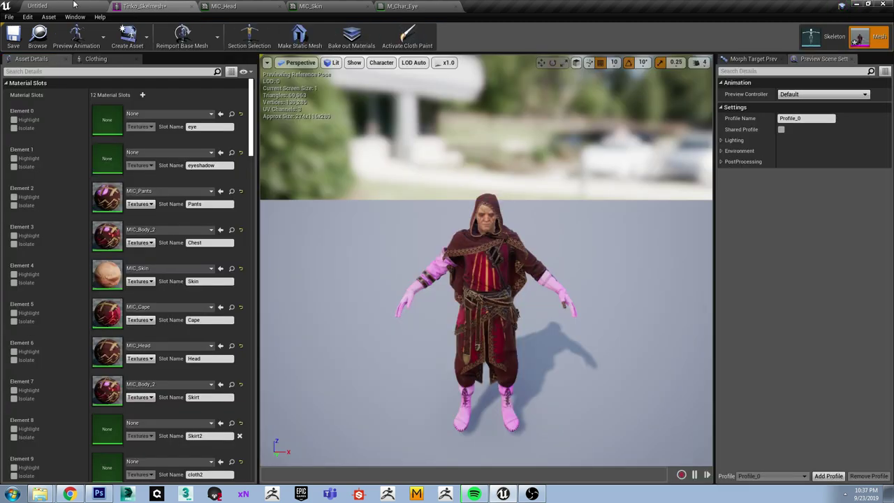
left_click(73, 6)
left_click(143, 6)
left_click(265, 5)
left_click(311, 6)
left_click(409, 6)
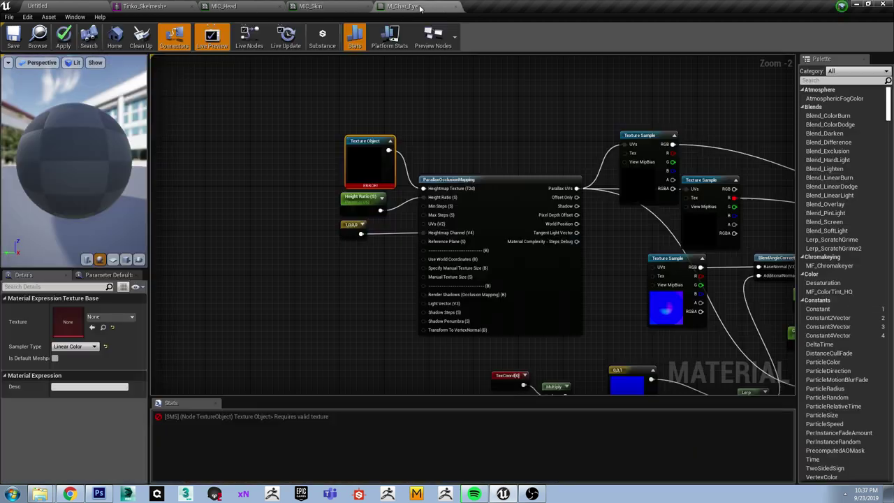
left_click(92, 327)
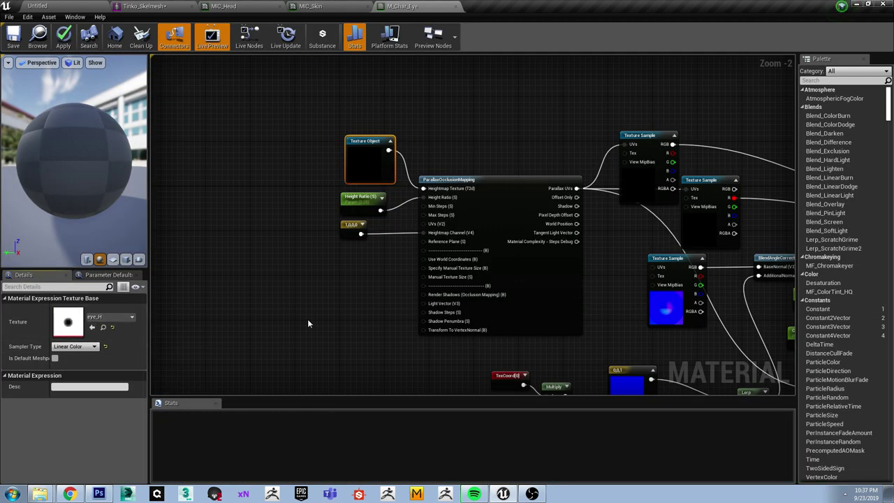
- Assign the eye_s texture to the empty Texture Sample
right_click_drag(307, 318, 160, 283)
right_click_drag(477, 217, 418, 218)
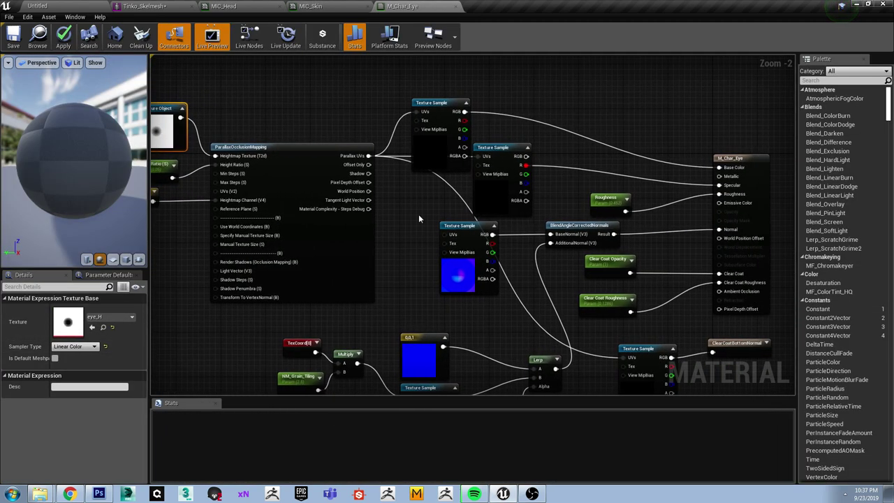
left_click(64, 5)
left_click(329, 392)
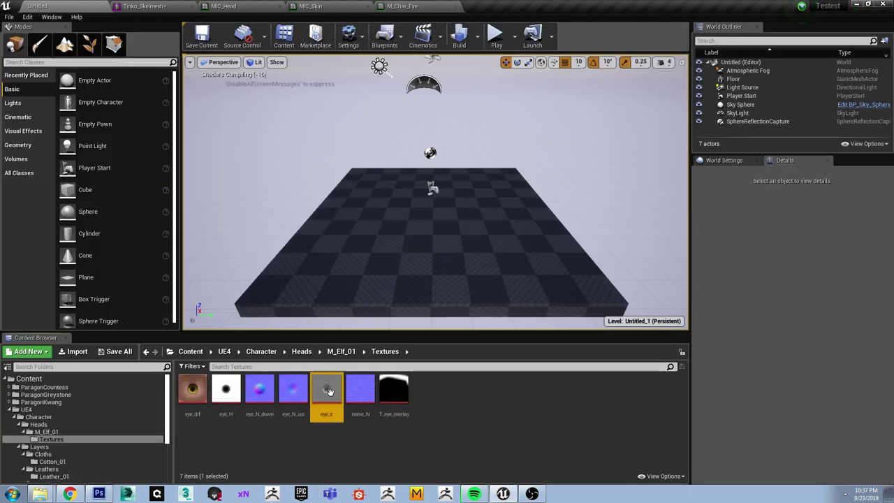
left_click(143, 6)
left_click(421, 6)
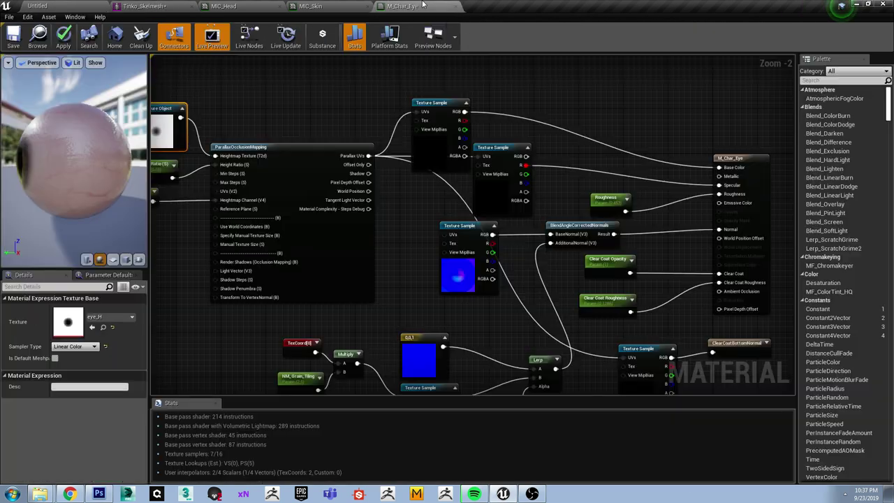
left_click(497, 187)
left_click(91, 401)
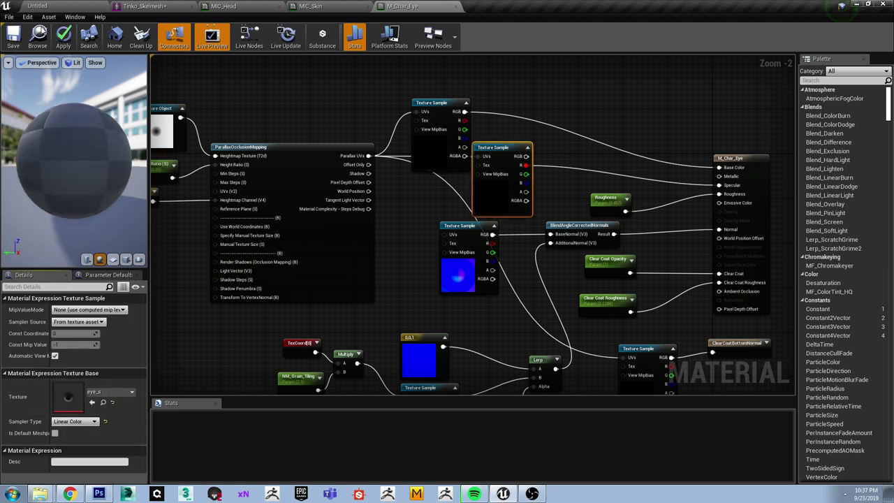
- Apply and save M_Char_Eye, checking the iris on the preview sphere
left_click(63, 37)
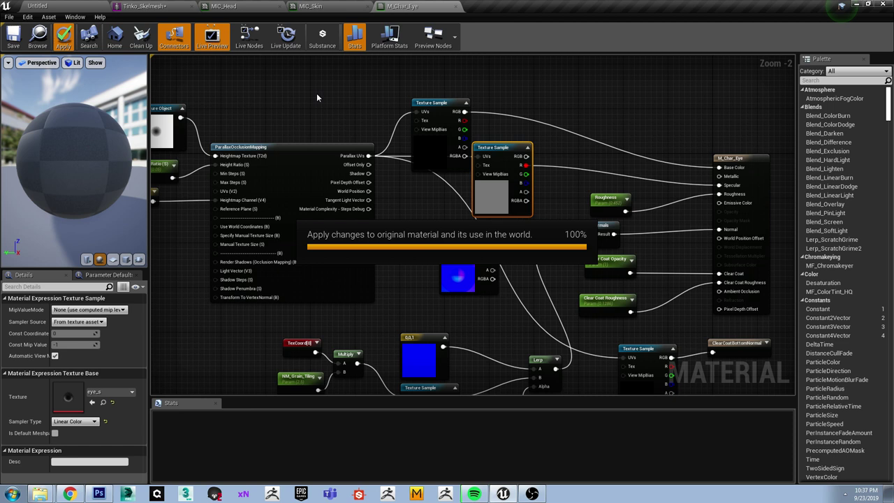
left_click(13, 36)
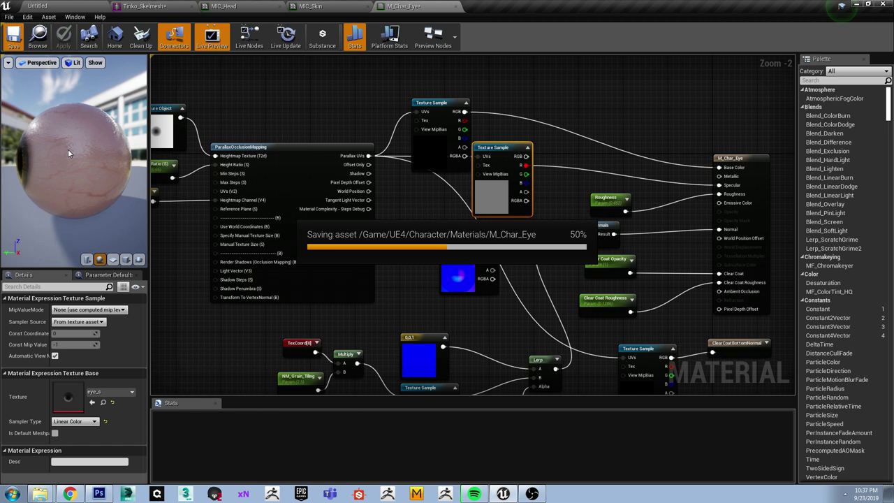
left_click_drag(68, 148, 102, 174)
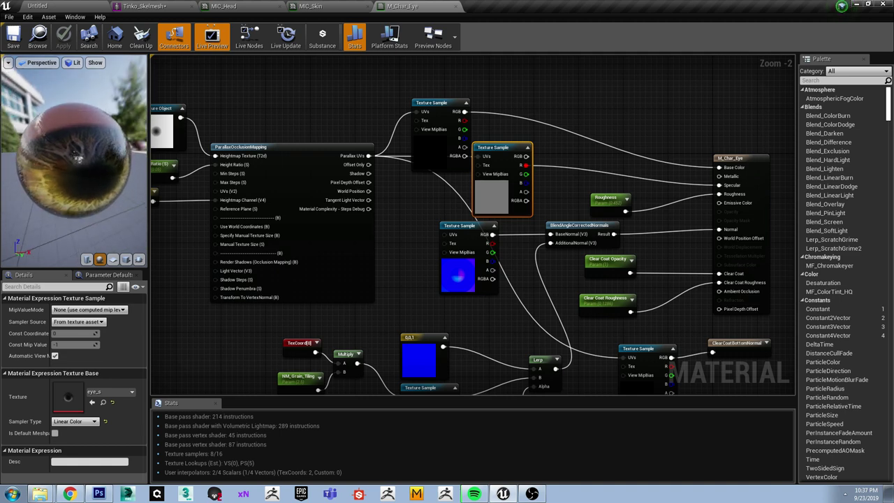
left_click(143, 5)
left_click(392, 5)
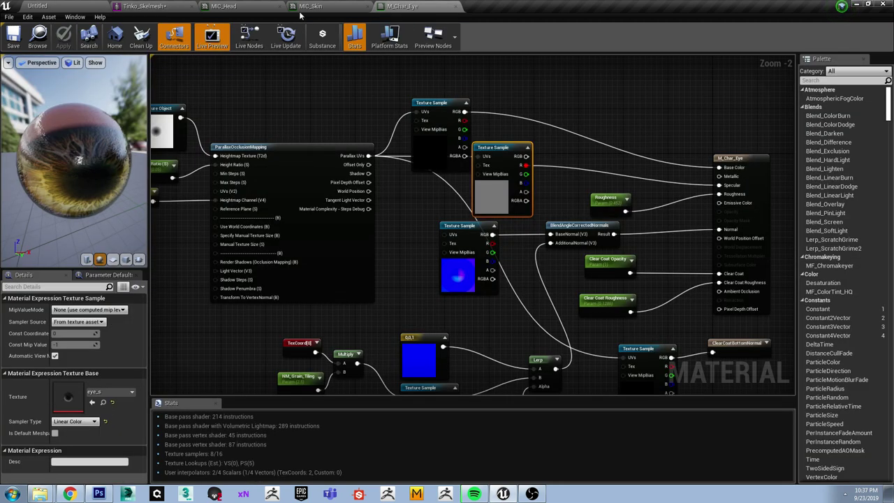
- Set Tinko_Skelmesh's Element 0 eye slot to M_Char_Eye and save the mesh
left_click(38, 39)
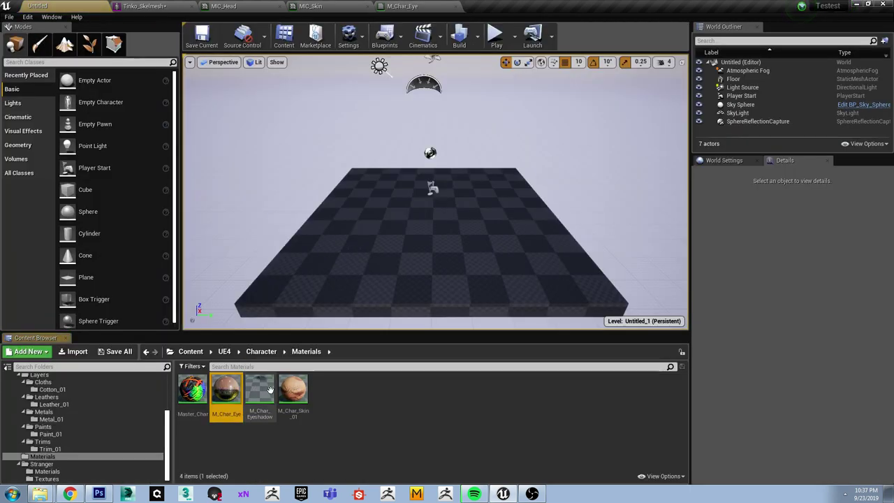
left_click(143, 6)
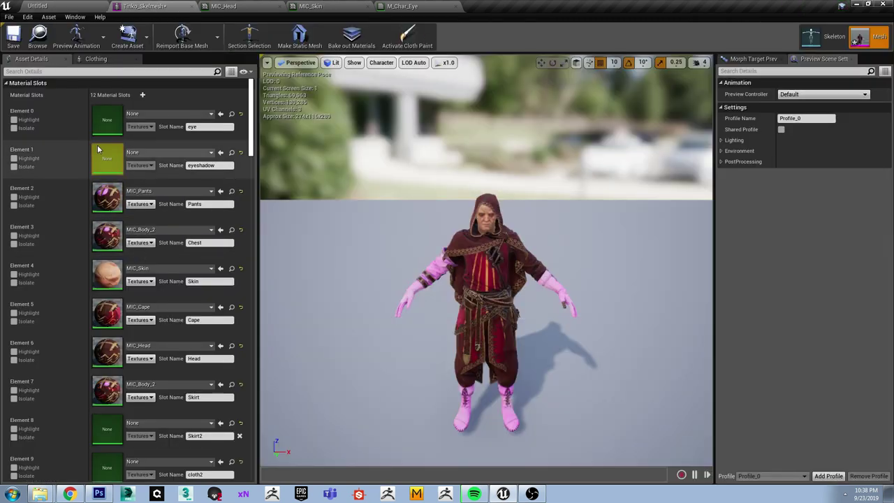
left_click(23, 168)
left_click(23, 168)
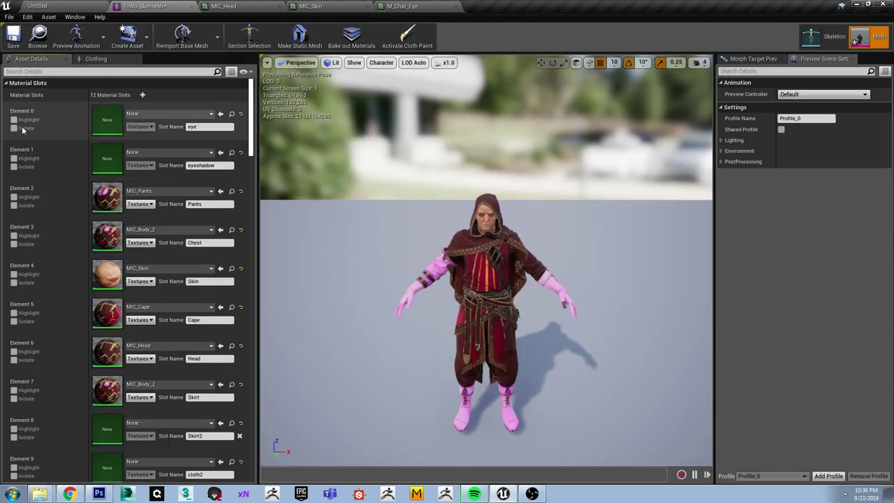
left_click(21, 132)
left_click(21, 132)
left_click(221, 113)
left_click(13, 35)
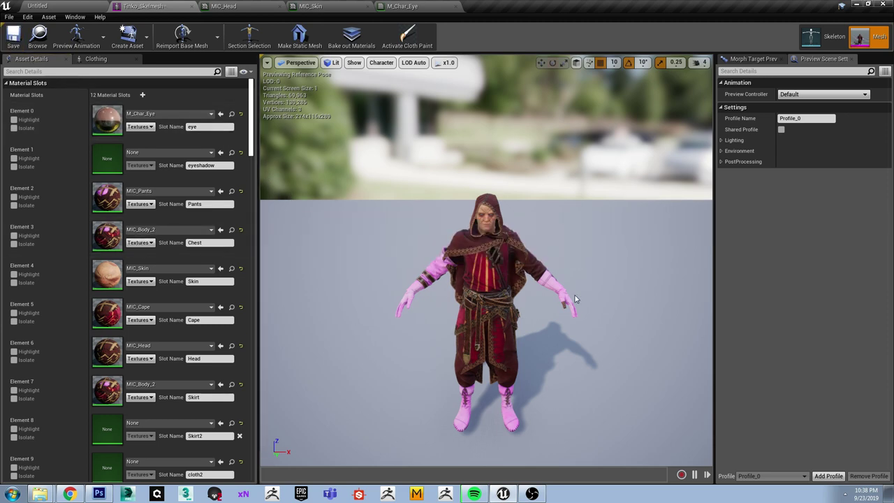
- Zoom onto the character's face to check the textured eyes
scroll(578, 300, "up", 3)
scroll(486, 259, "up", 5)
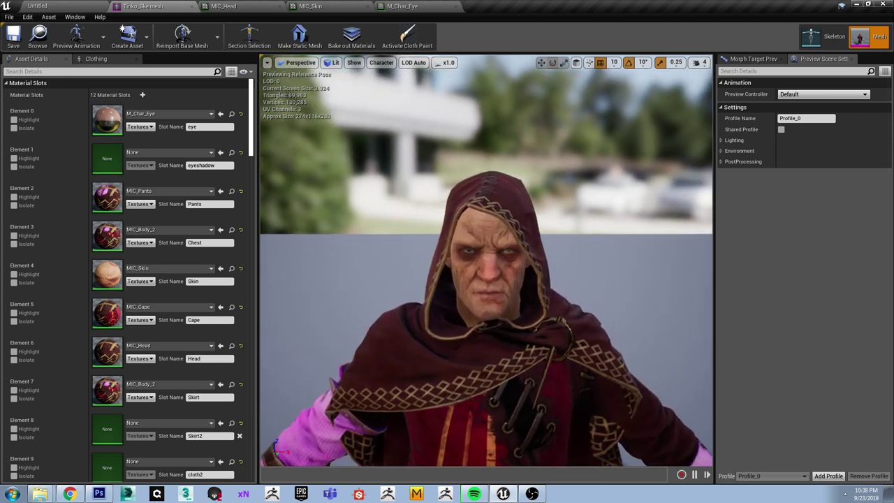
scroll(486, 279, "up", 2)
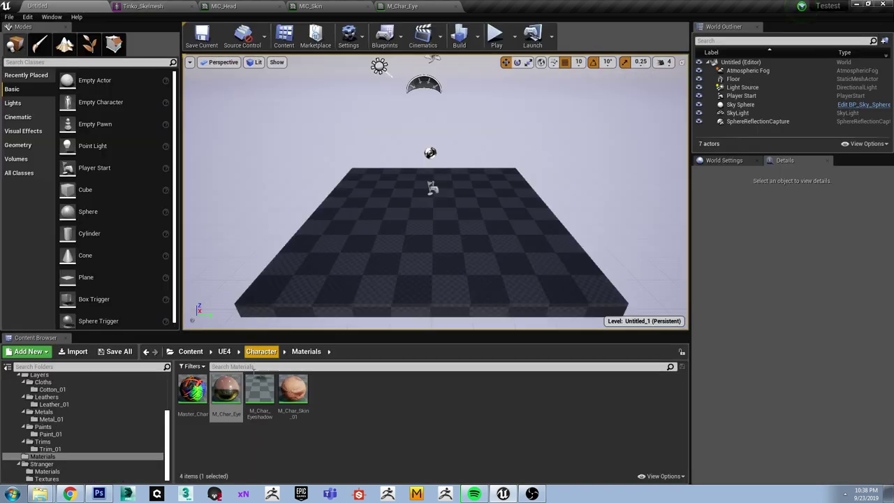
- Open M_Char_Eyeshadow and select T_eye_overlay in the head textures folder
left_click(255, 388)
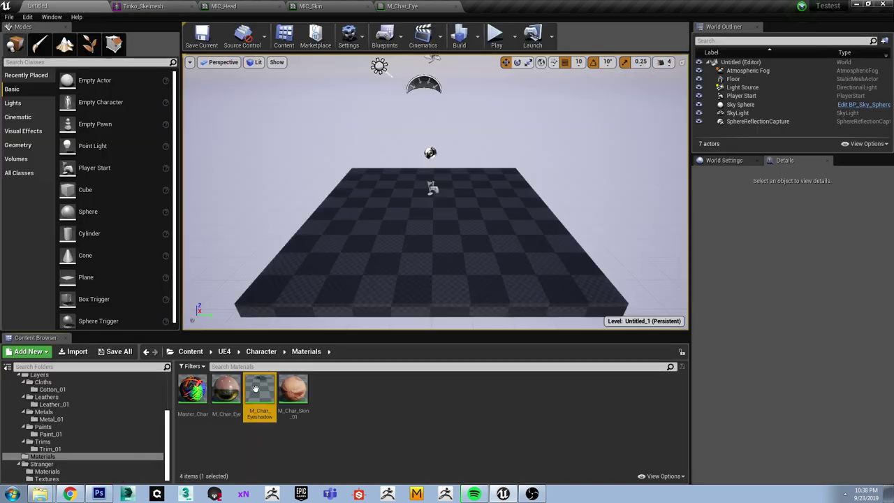
double_click(255, 389)
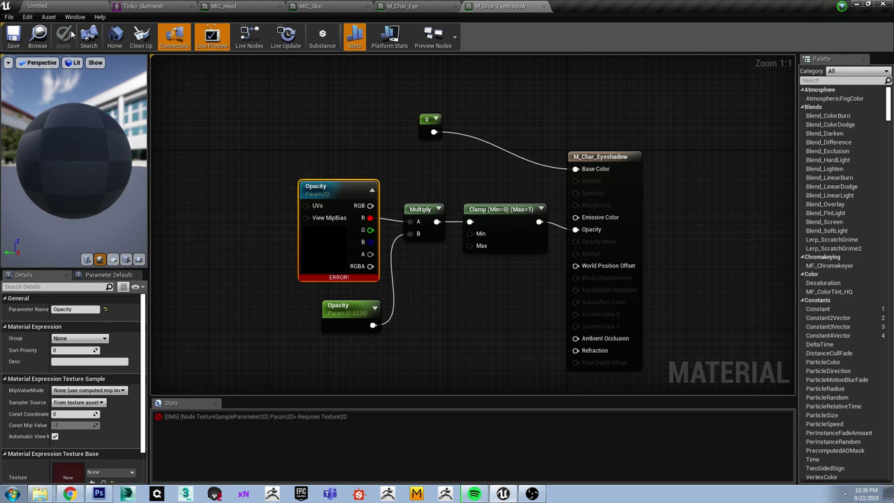
left_click(37, 6)
scroll(58, 425, "down", 2)
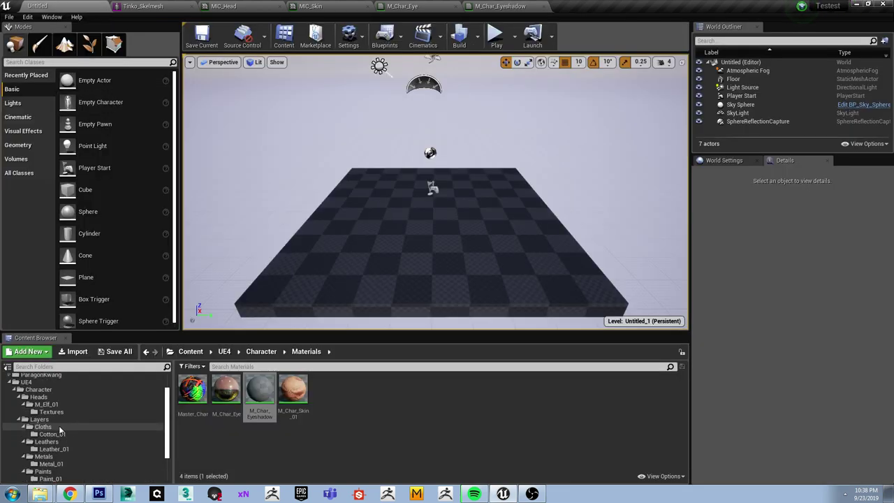
left_click(60, 412)
left_click(378, 396)
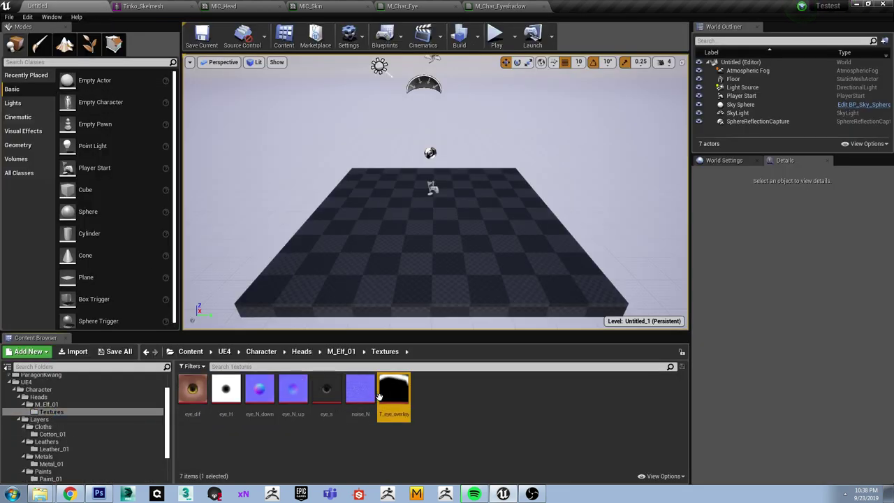
- Assign T_eye_overlay to the Opacity texture and save the eyeshadow material
left_click(143, 5)
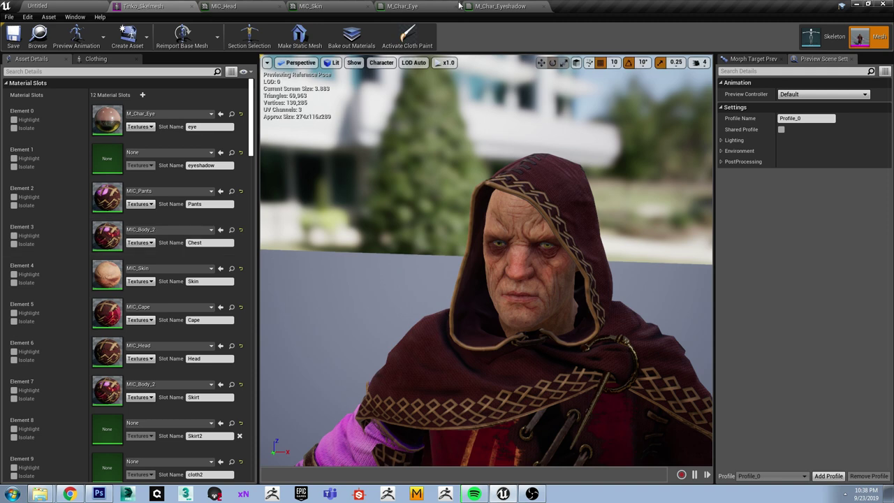
left_click(516, 7)
scroll(42, 426, "down", 2)
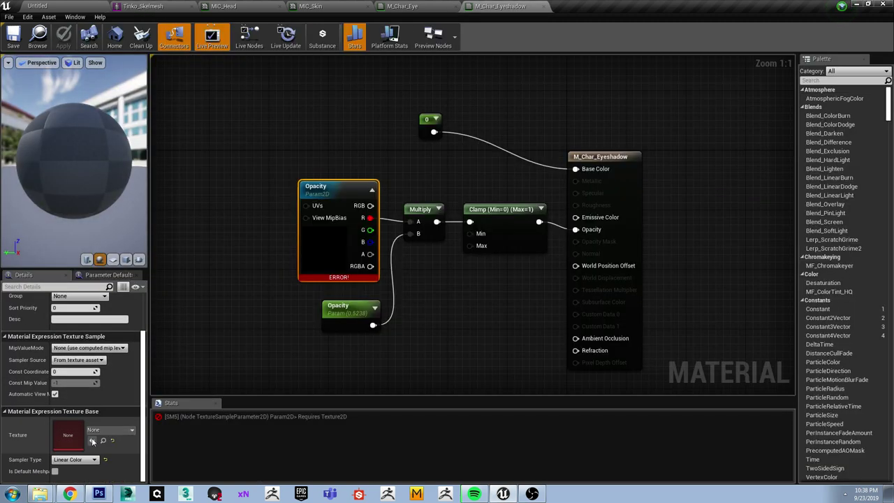
left_click(92, 440)
key("ctrl+s")
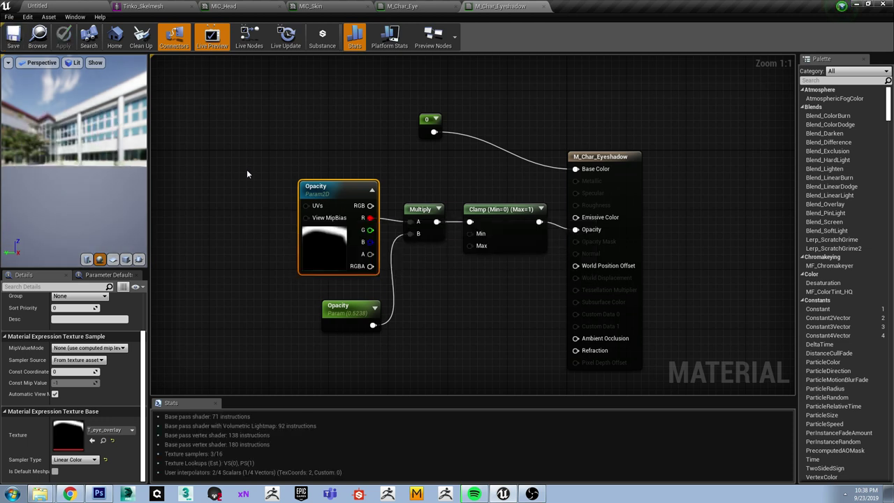
left_click(37, 6)
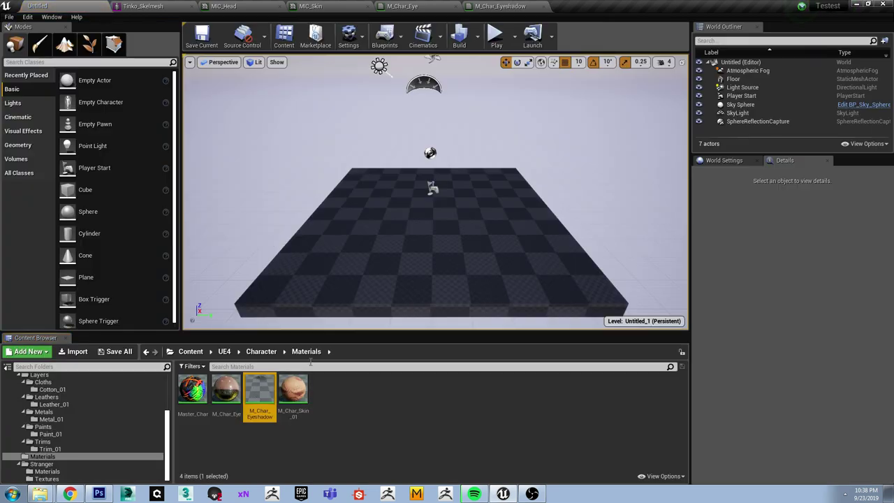
- Set Tinko_Skelmesh's Element 1 eyeshadow slot to M_Char_Eyeshadow
left_click(405, 6)
left_click(485, 6)
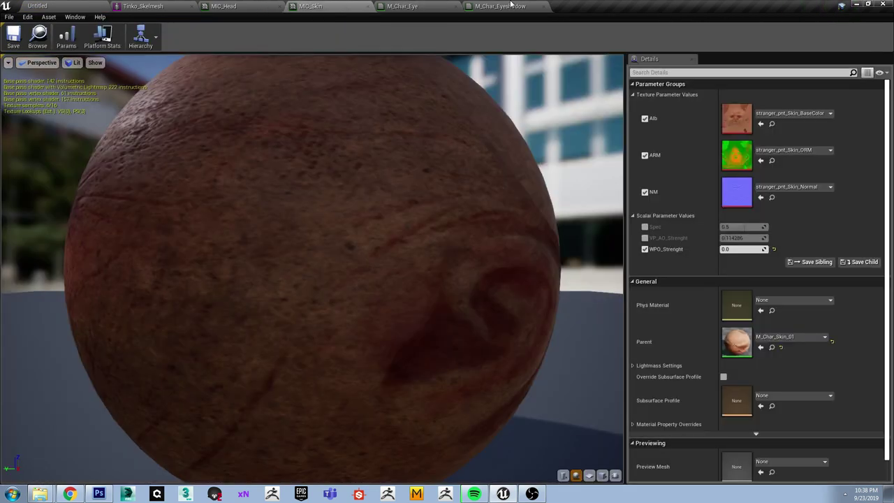
left_click(167, 7)
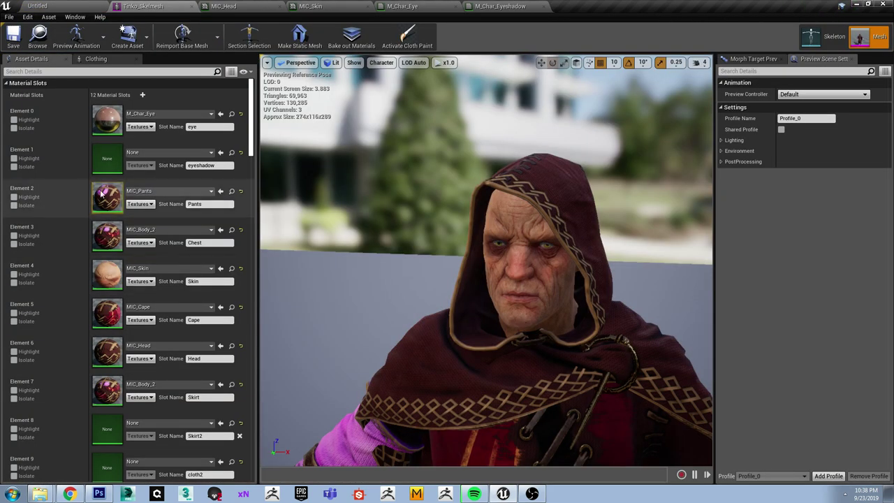
left_click(21, 166)
left_click(21, 167)
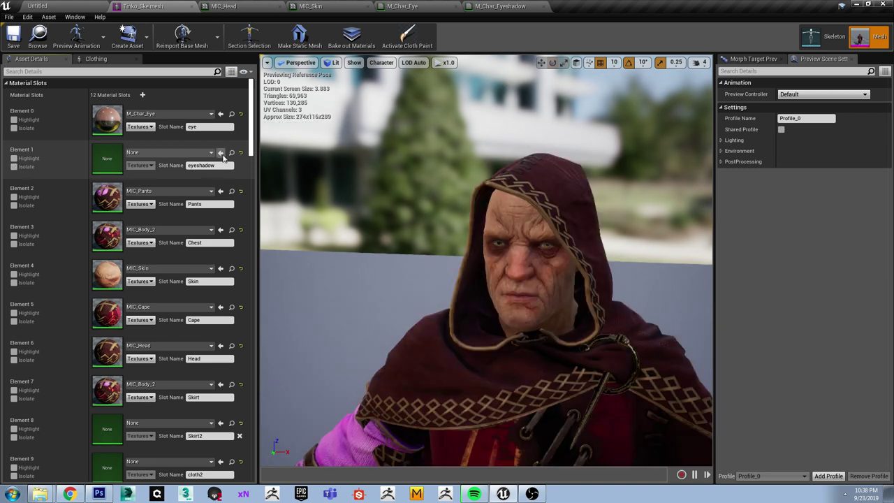
left_click(221, 152)
- Frame the full character and save the skeletal mesh
right_click_drag(381, 257, 392, 252)
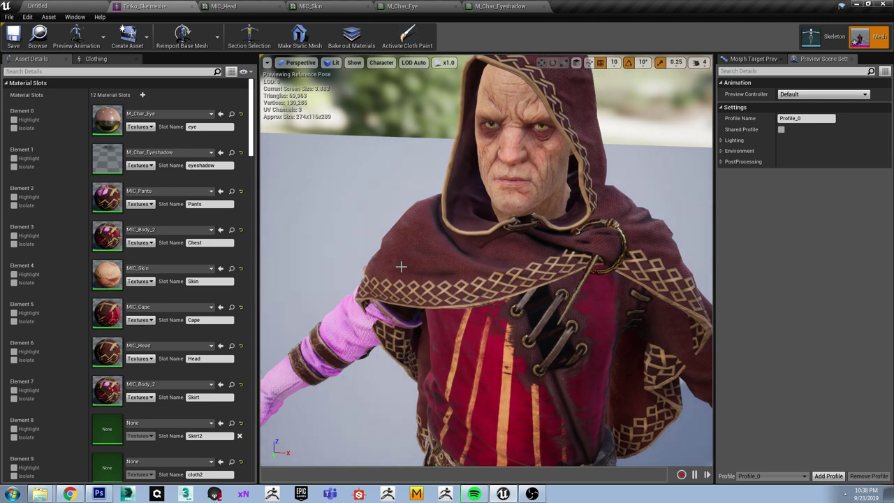
scroll(41, 349, "down", 2)
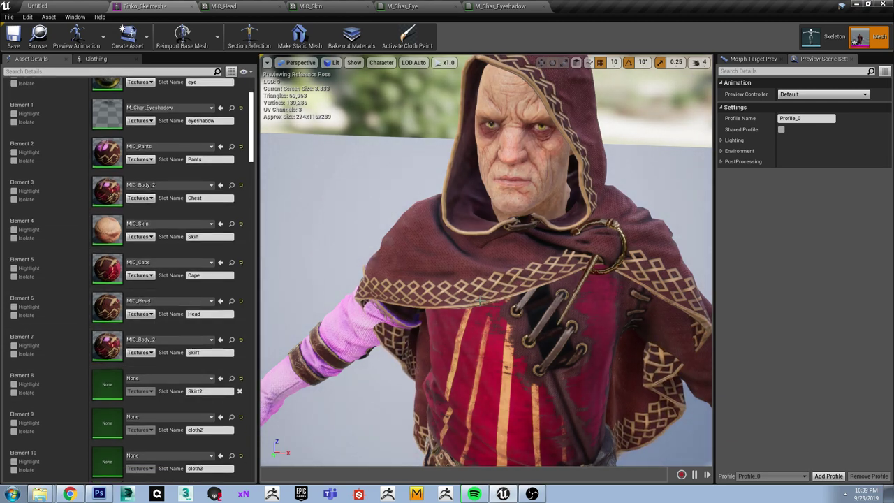
key("f")
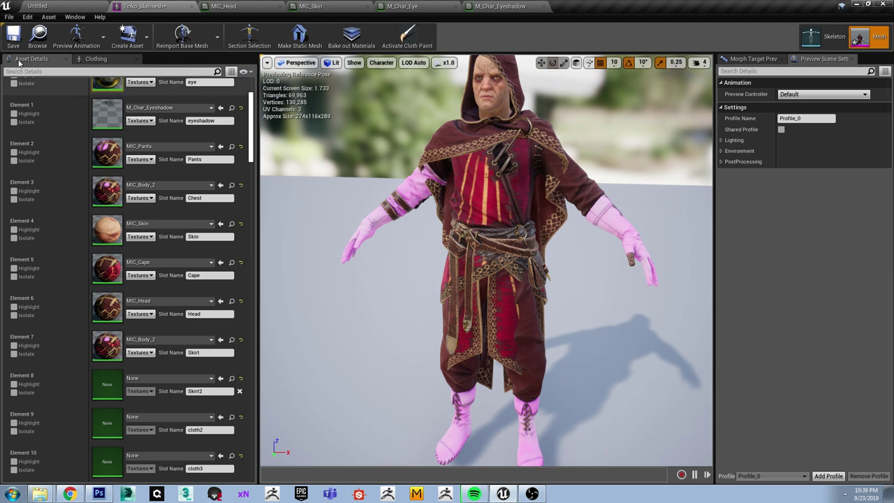
left_click(13, 35)
scroll(105, 171, "up", 2)
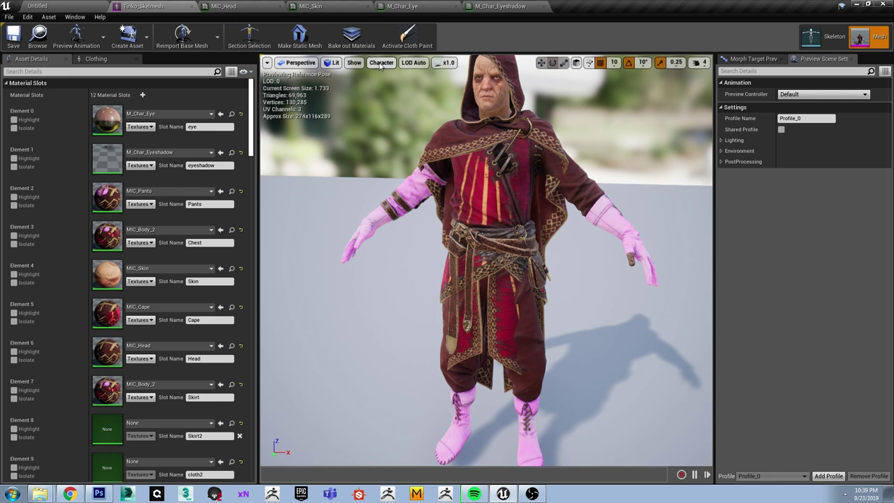
- Check the viewport Character > Clothing display options
left_click(407, 63)
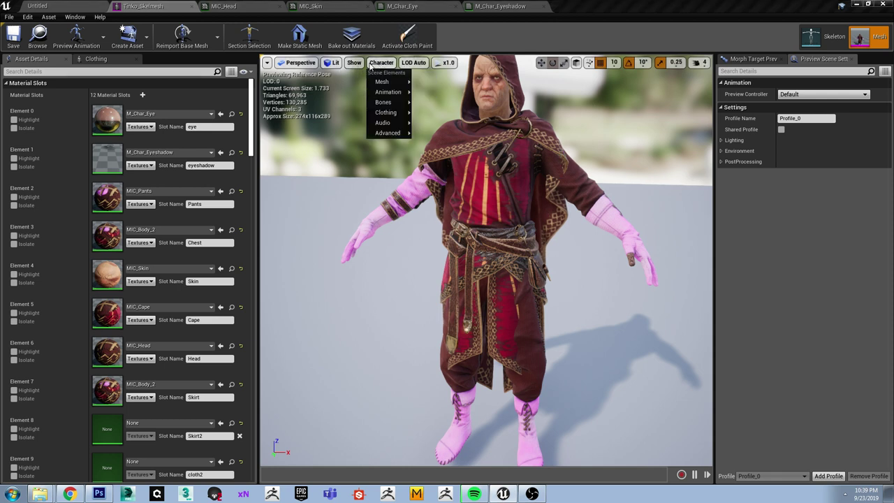
mouse_move(334, 65)
mouse_move(381, 63)
mouse_move(394, 83)
mouse_move(394, 119)
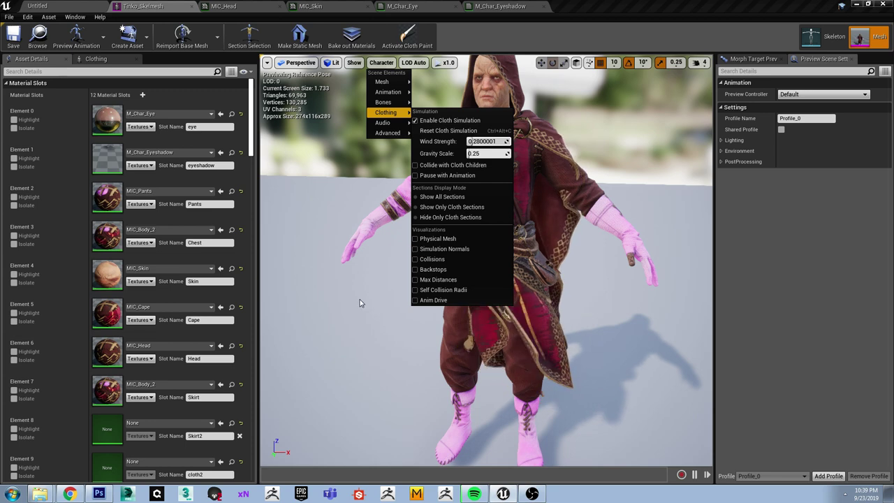
left_click(331, 302)
- Expand the Clothing Properties of the skirt_1, Cape_3 and Belt_0 cloth assets
scroll(178, 231, "down", 15)
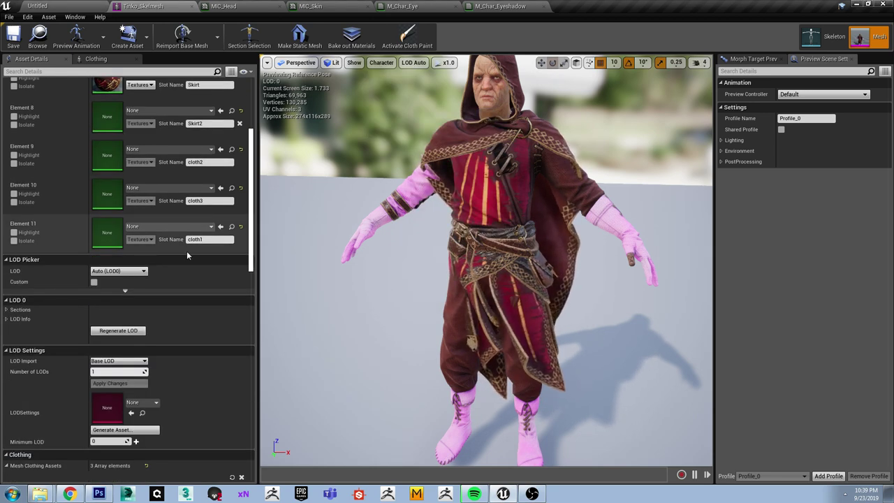
scroll(181, 300, "down", 5)
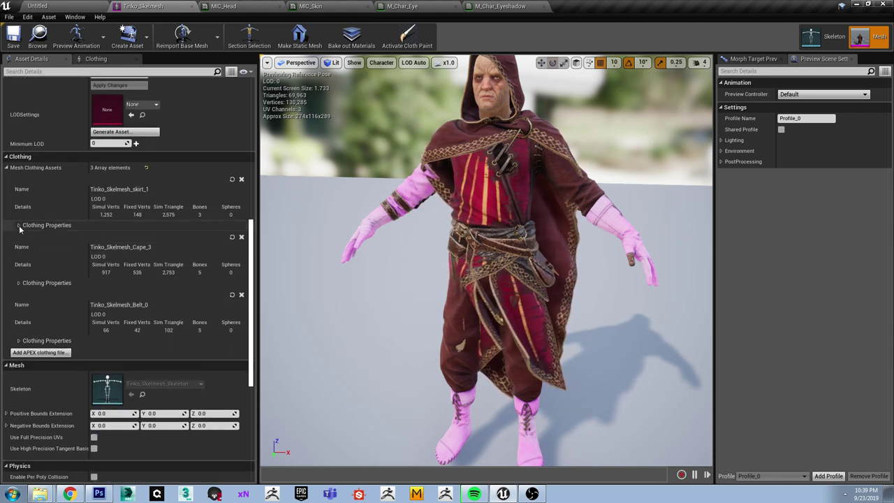
left_click(21, 225)
scroll(42, 293, "down", 1)
left_click(21, 317)
scroll(31, 342, "down", 2)
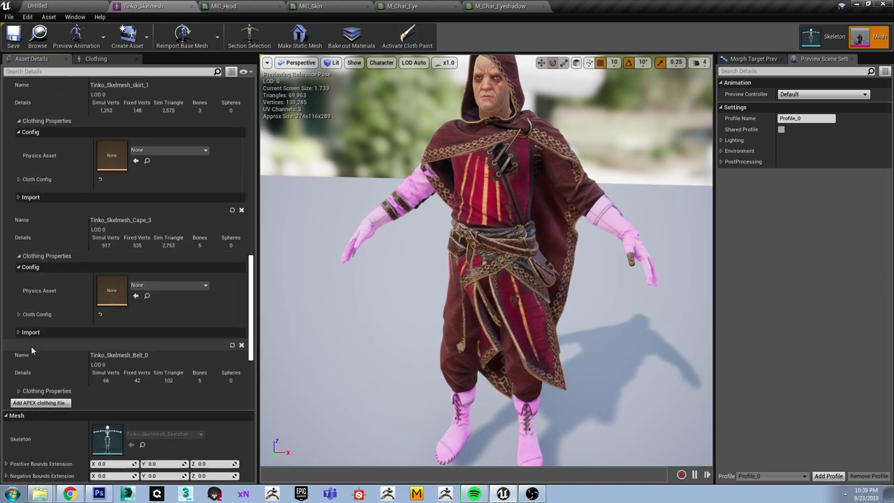
left_click(20, 390)
scroll(81, 315, "down", 9)
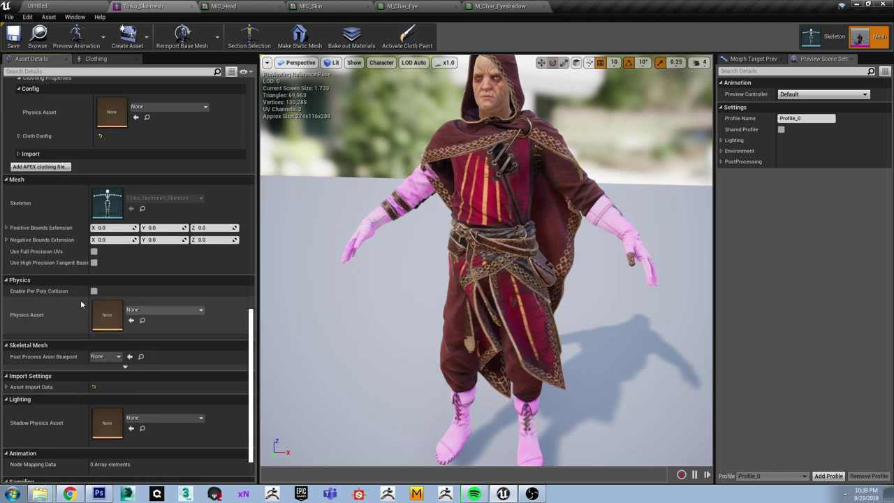
- Set the mesh's Physics Asset to Tinko_Skelmesh_PhysicsAsset
left_click(159, 309)
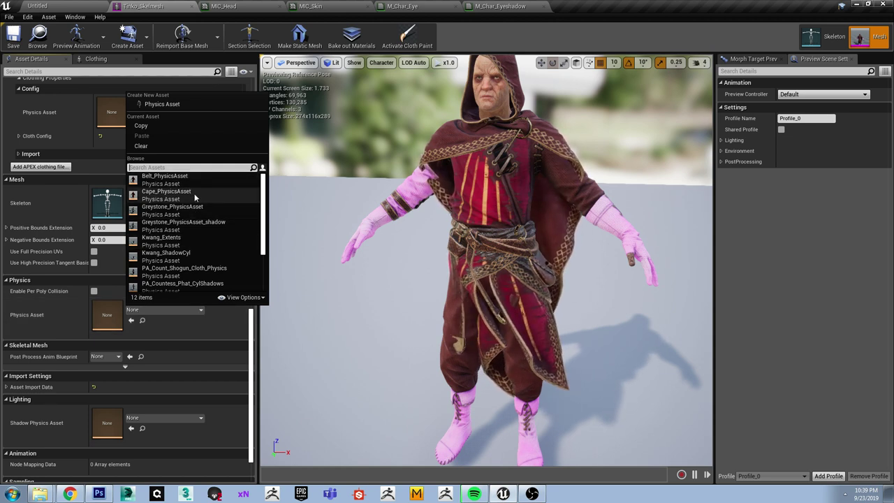
scroll(194, 199, "down", 3)
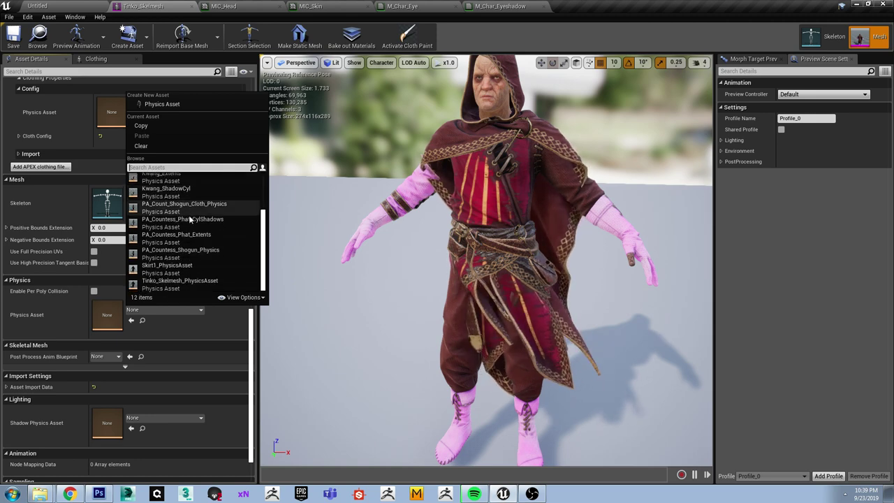
left_click(179, 282)
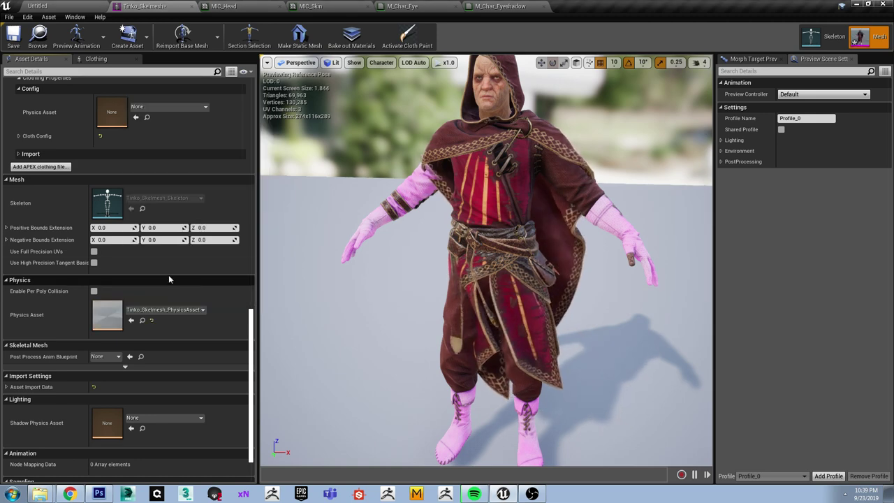
scroll(133, 195, "up", 2)
scroll(133, 196, "up", 8)
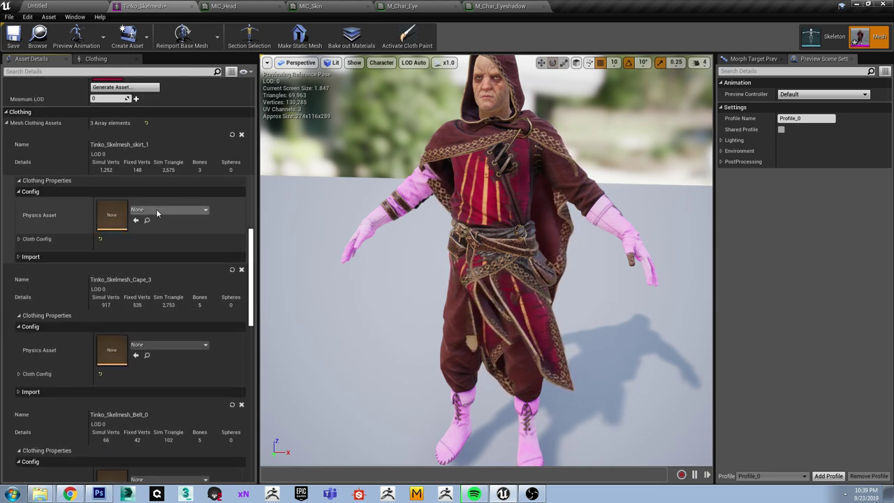
- Give skirt_1, Cape_3 and Belt_0 Skirt1_PhysicsAsset, Cape_PhysicsAsset and Belt_PhysicsAsset
left_click(157, 211)
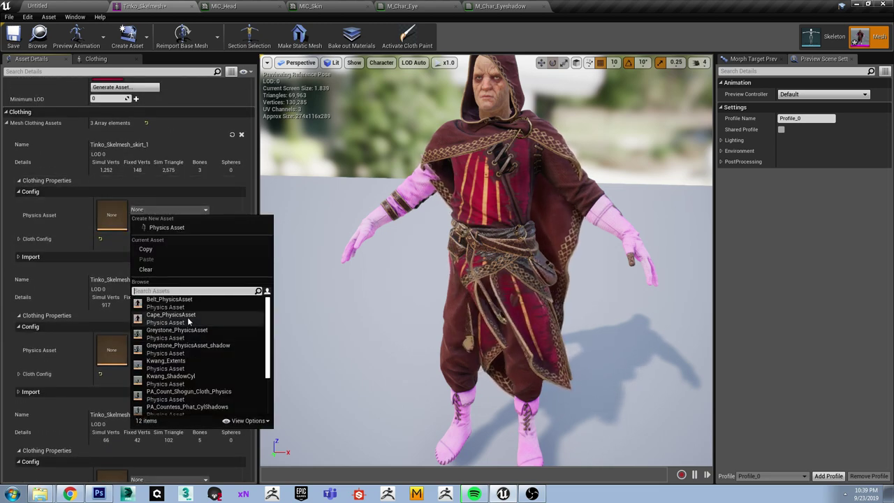
scroll(194, 342, "down", 3)
left_click(172, 391)
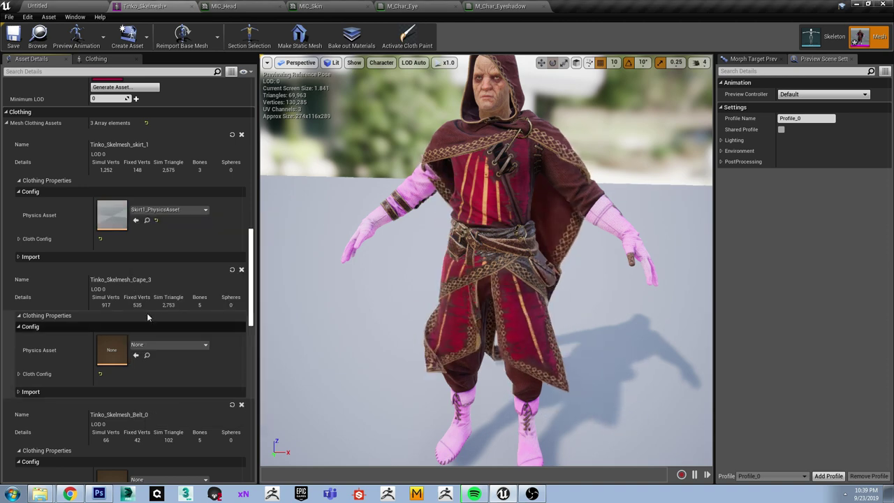
scroll(150, 255, "down", 3)
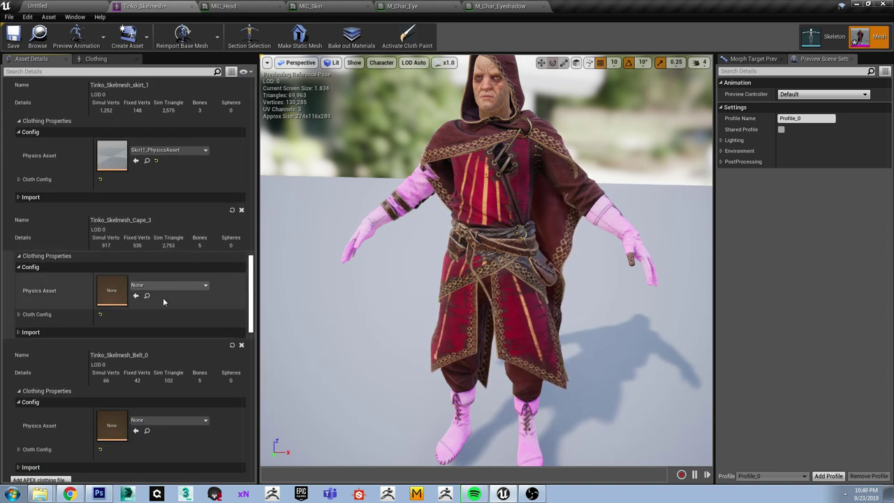
left_click(164, 285)
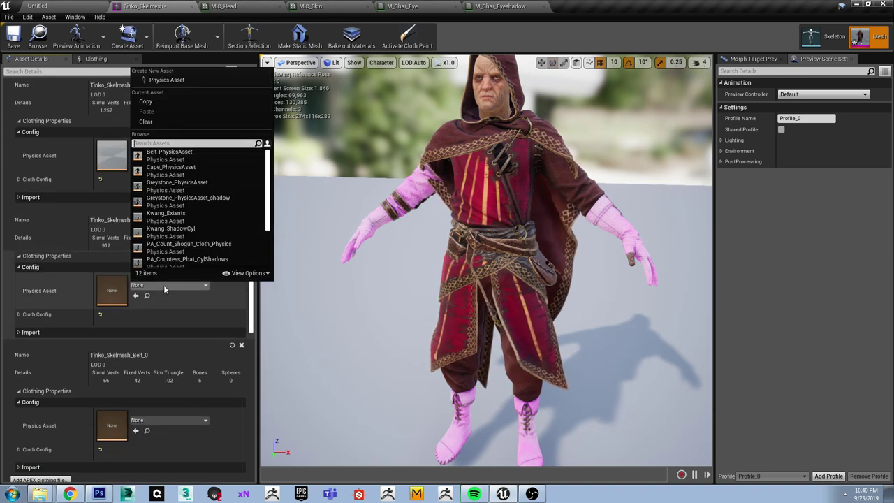
left_click(174, 168)
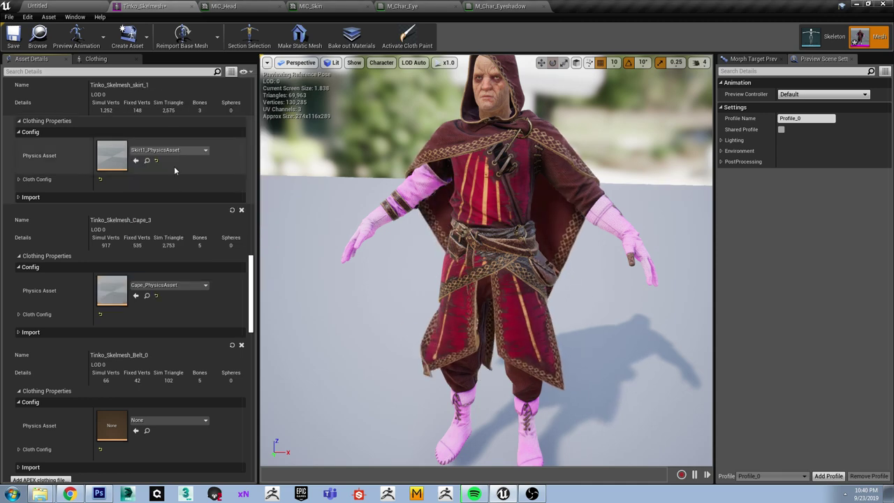
scroll(162, 285, "down", 4)
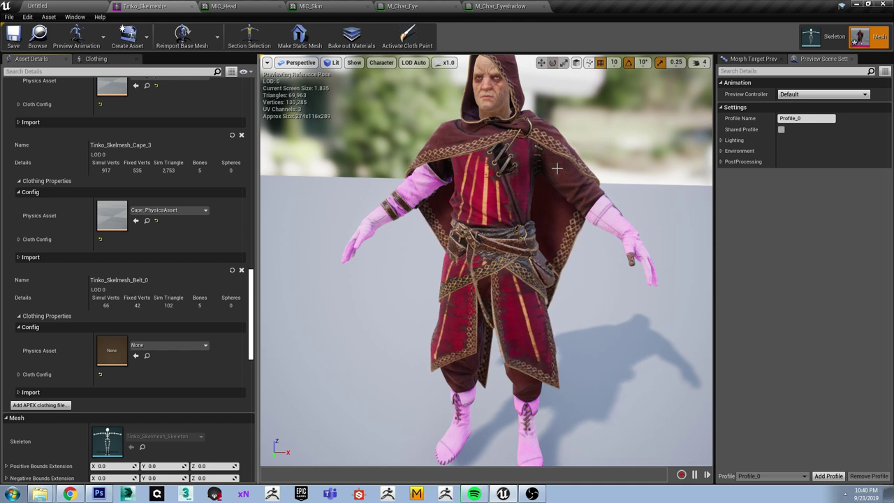
left_click(167, 345)
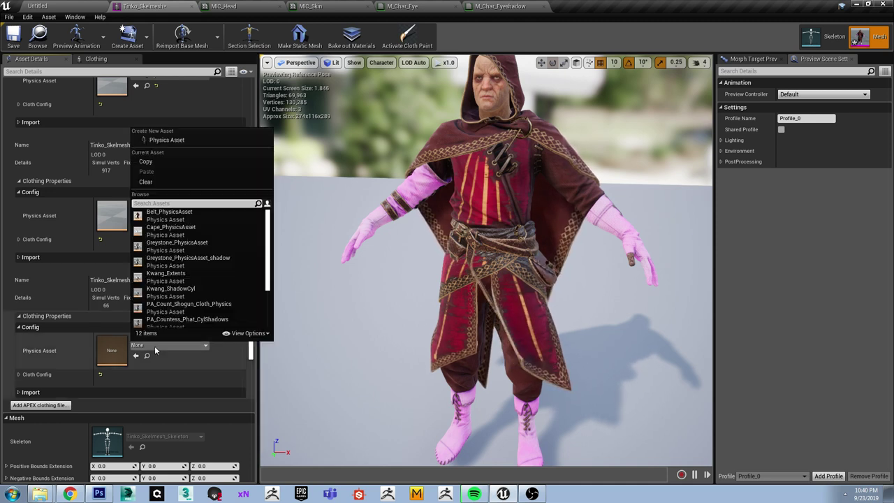
scroll(167, 276, "down", 3)
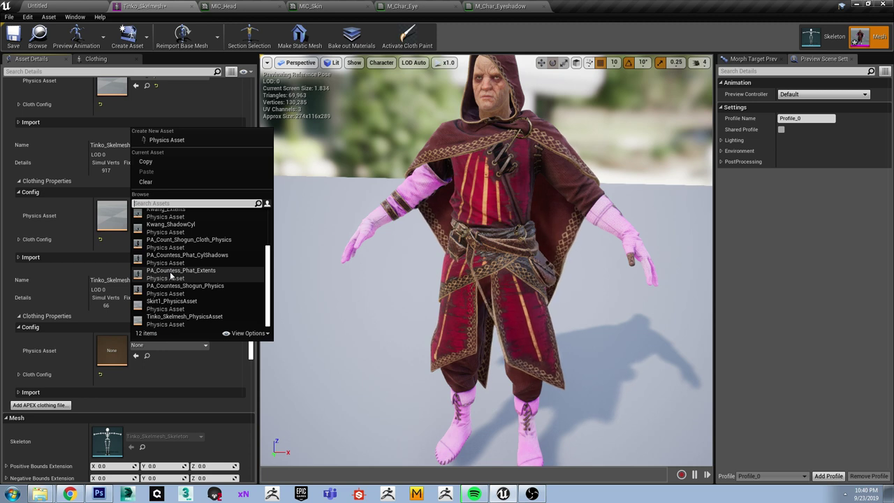
scroll(169, 265, "up", 3)
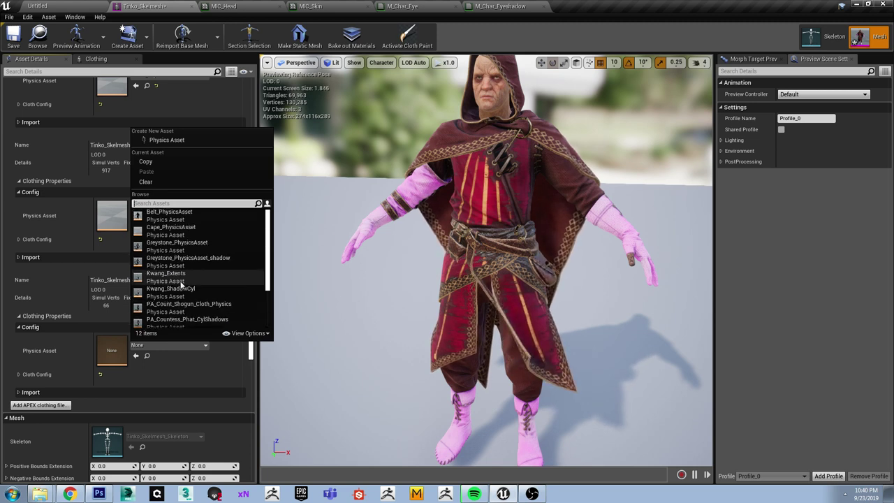
left_click(170, 214)
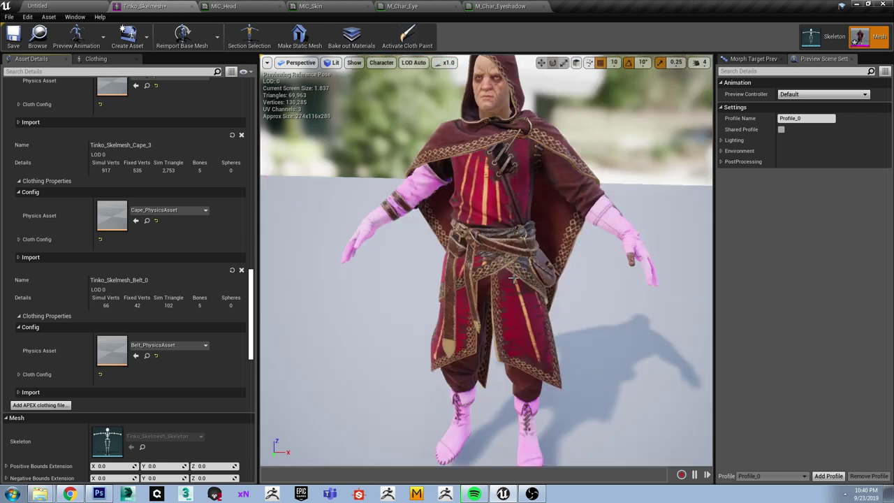
scroll(525, 295, "down", 3)
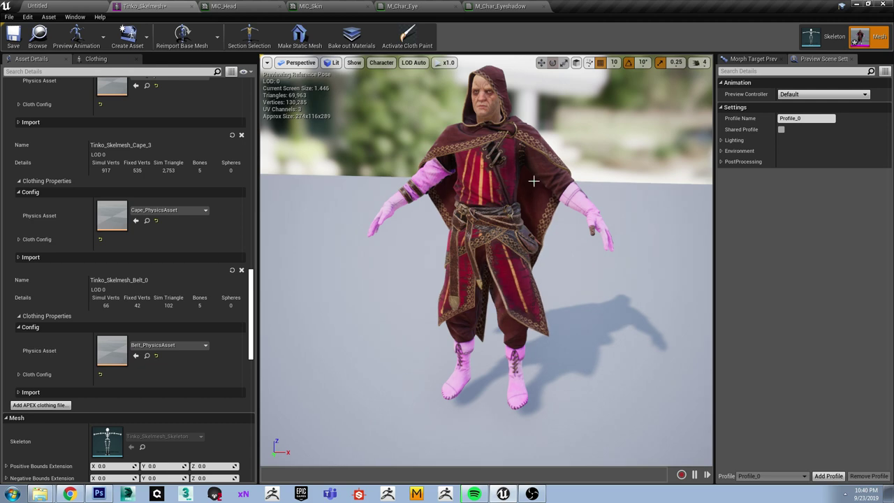
- Save Tinko_Skelmesh and browse to the Stranger Materials folder in the level editor
left_click(21, 46)
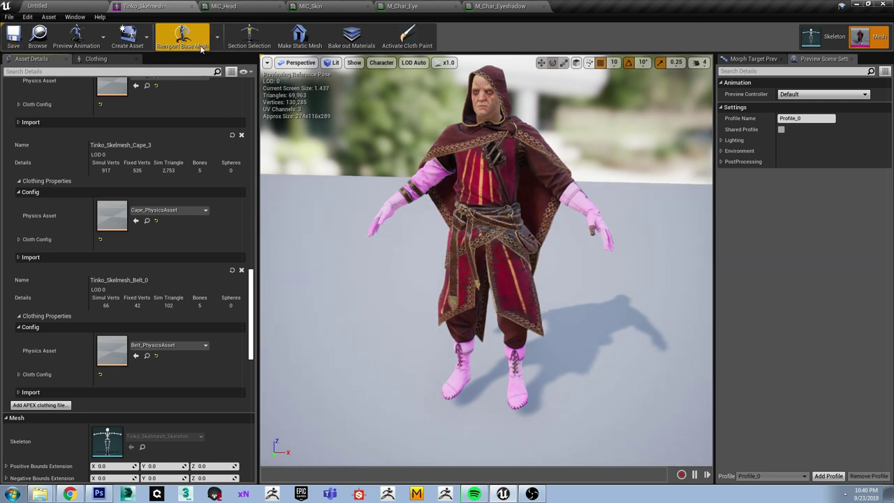
left_click_drag(394, 114, 447, 440)
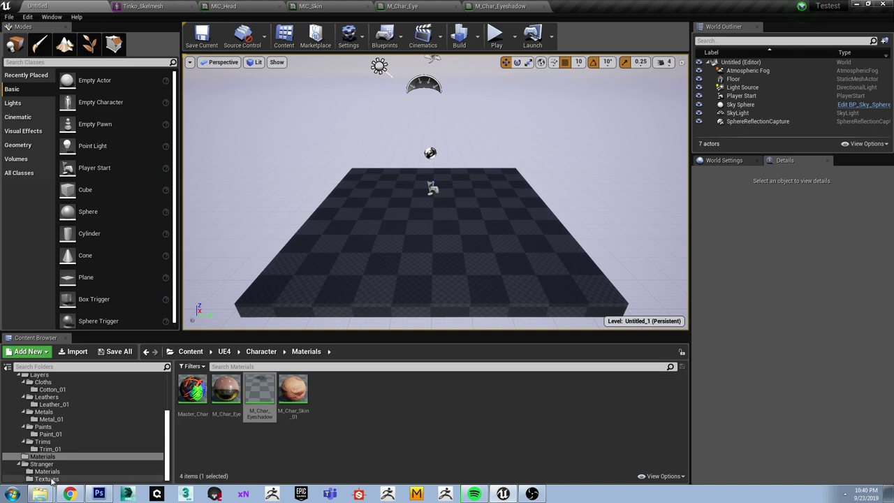
left_click(76, 471)
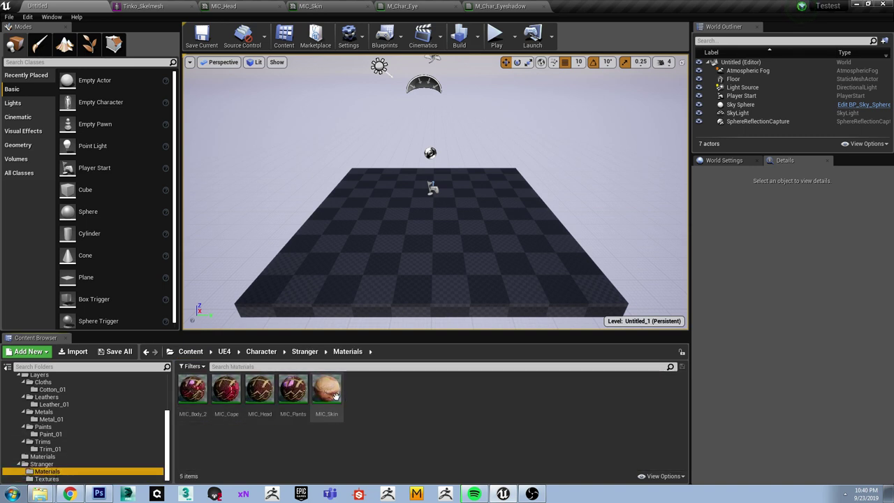
- Open MIC_Body_2 and preview it on the hooded character mesh instead of the sphere
double_click(193, 393)
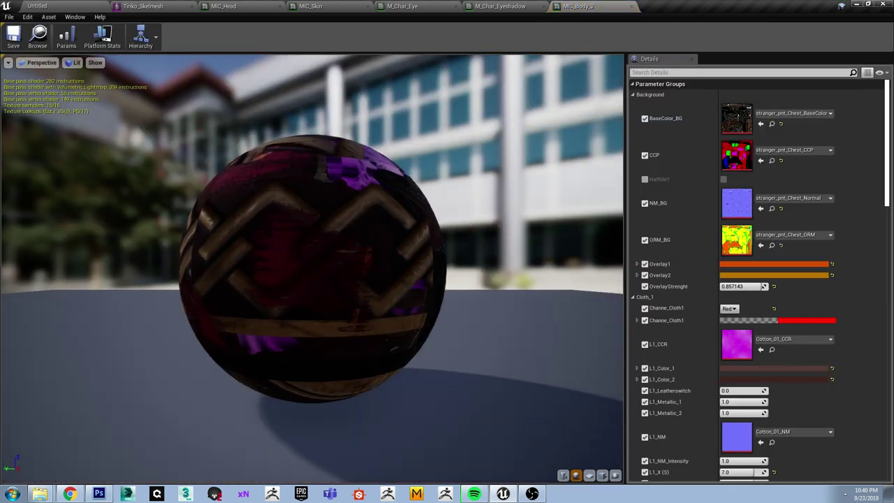
left_click(159, 6)
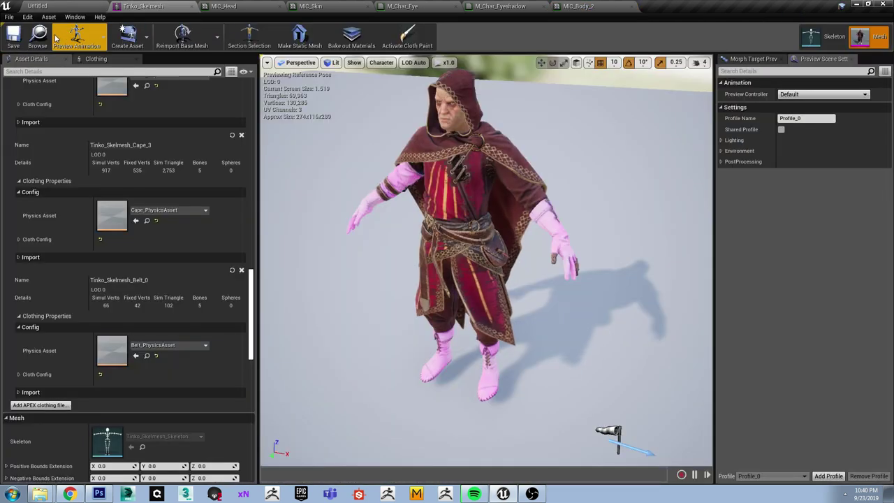
left_click(37, 5)
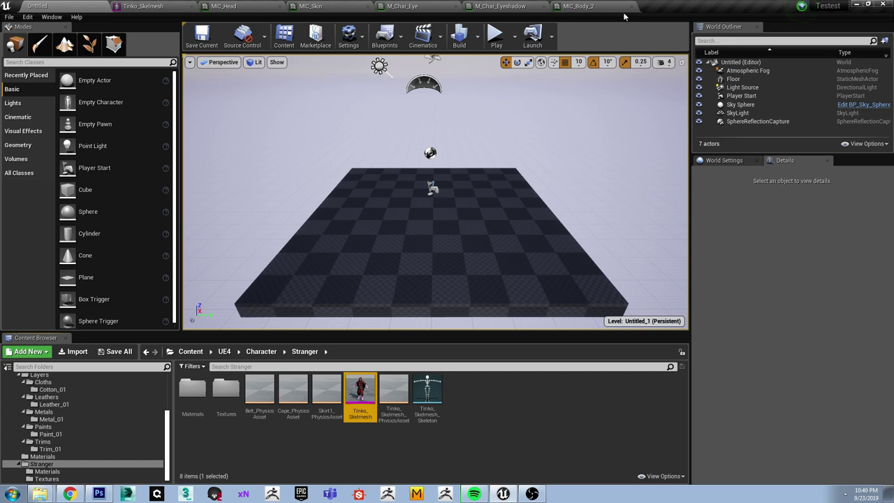
left_click(579, 5)
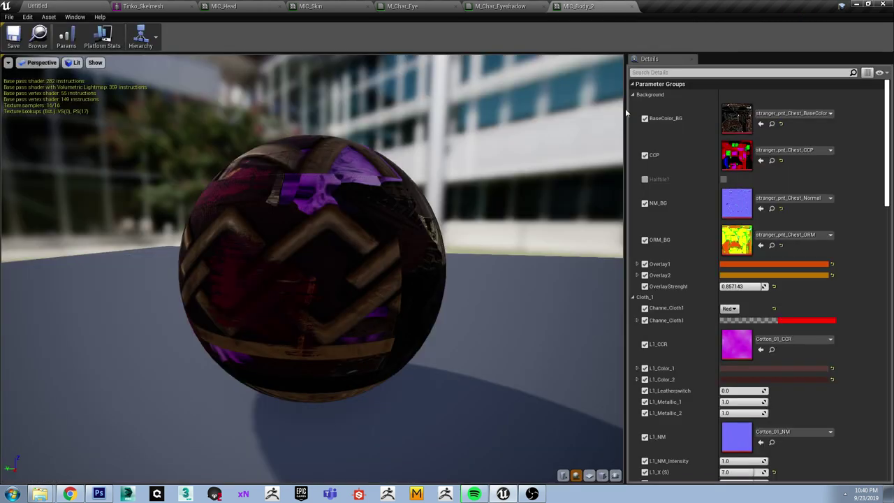
left_click(615, 476)
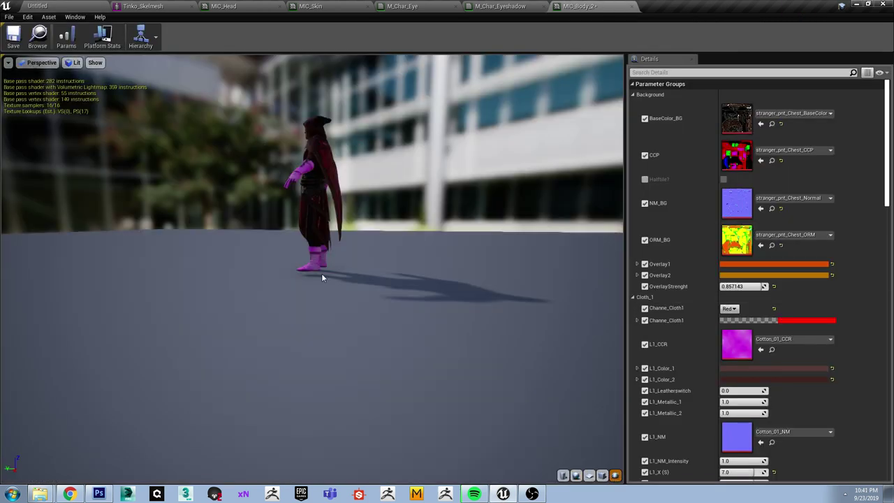
- Orbit and zoom the preview to inspect the character from the pink boots up to the hood
left_click_drag(405, 299, 371, 299)
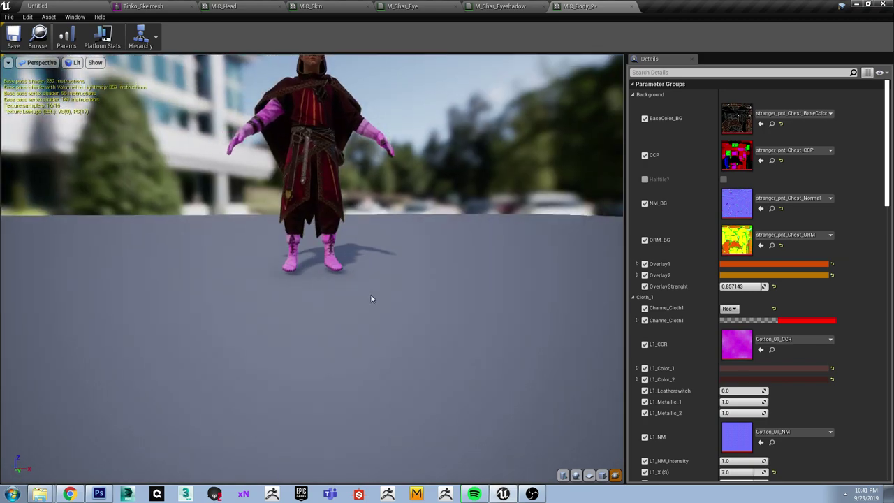
right_click_drag(371, 299, 371, 328)
middle_click_drag(351, 363, 351, 306)
scroll(350, 329, "down", 5)
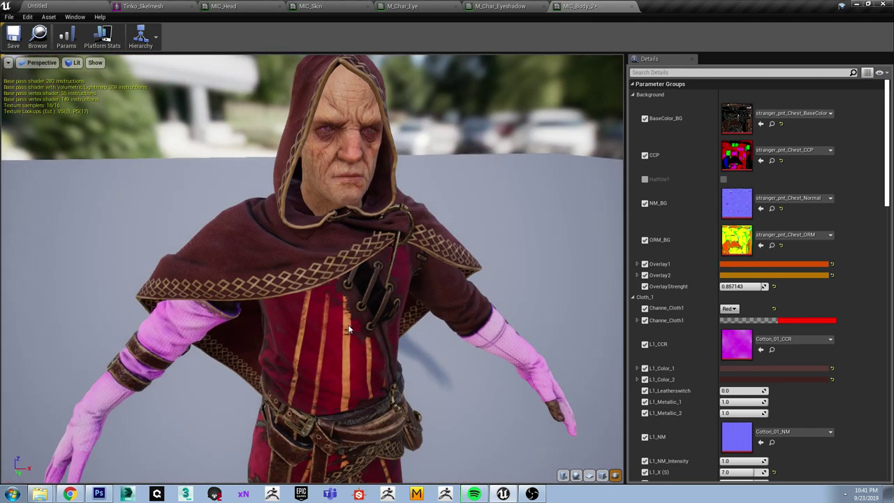
scroll(348, 328, "up", 3)
scroll(347, 328, "down", 1)
scroll(348, 328, "up", 2)
left_click_drag(348, 328, 426, 328)
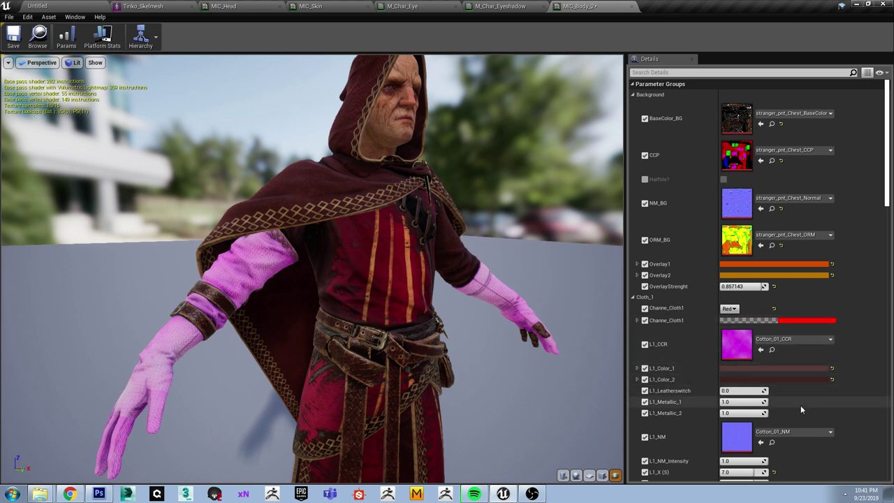
scroll(785, 283, "down", 4)
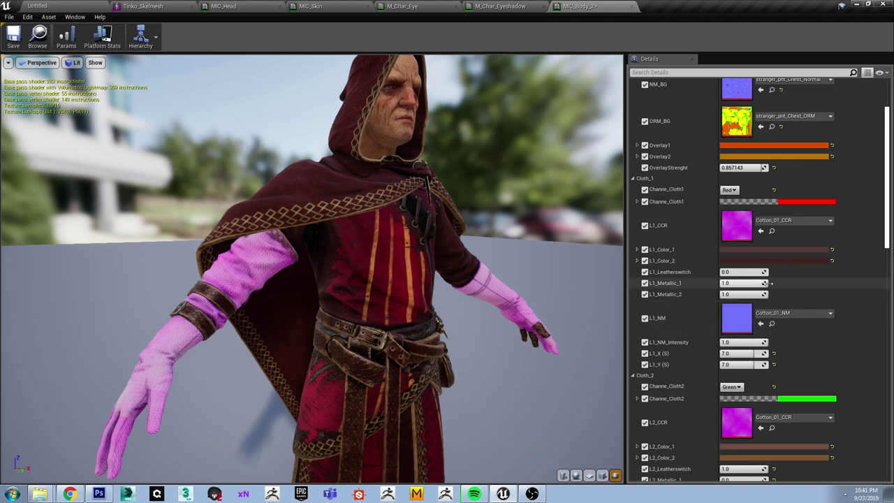
scroll(767, 280, "up", 4)
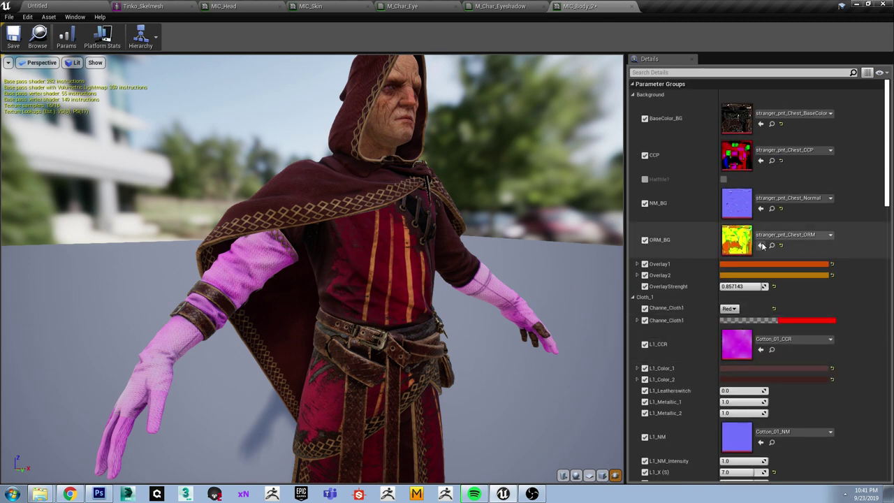
scroll(762, 246, "down", 2)
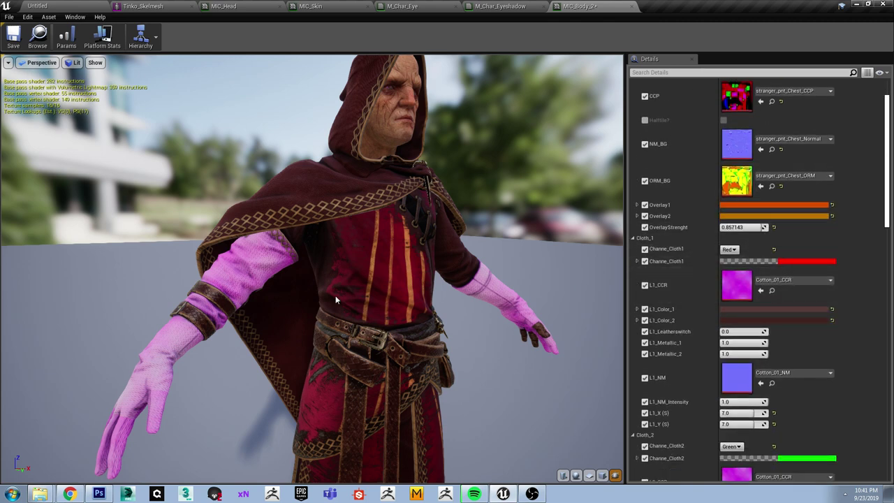
scroll(813, 292, "down", 7)
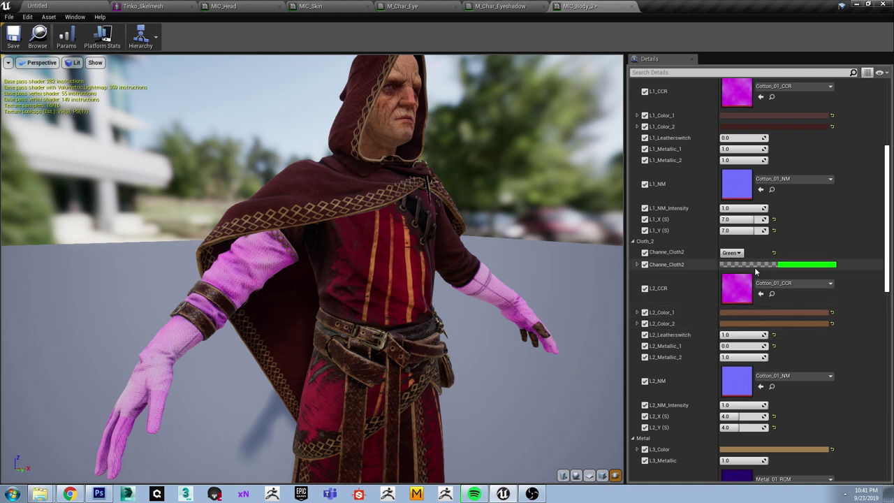
- Scroll the Details panel up to the second cloth layer's L2_CCR texture parameter
scroll(785, 311, "up", 2)
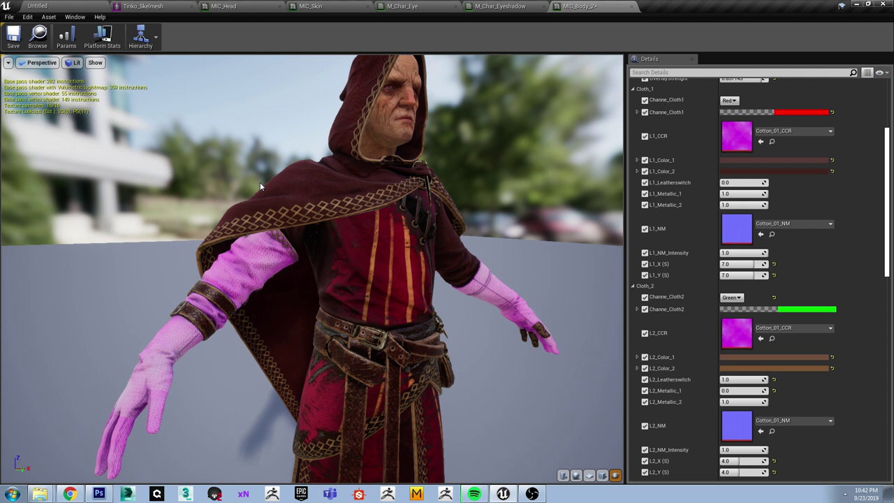
- Assign Leather_01_CCCR from the Leather_01 folder to the L2_CCR parameter
left_click(771, 338)
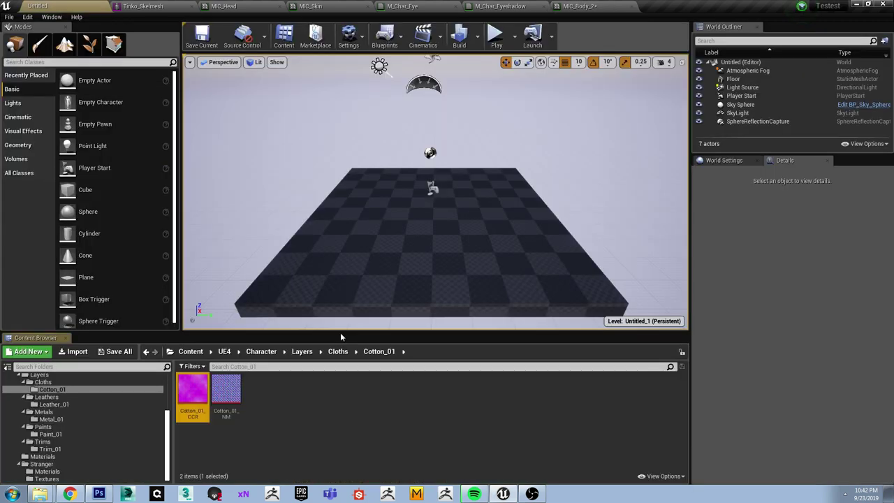
left_click(53, 404)
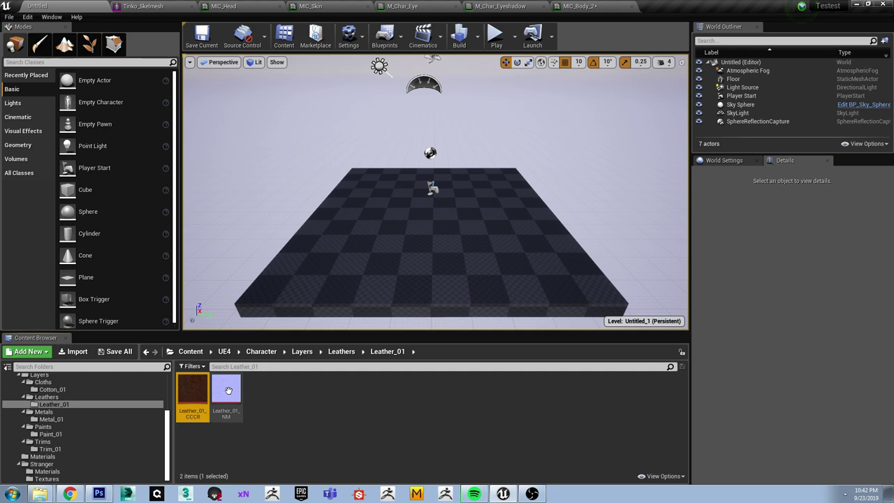
left_click(581, 7)
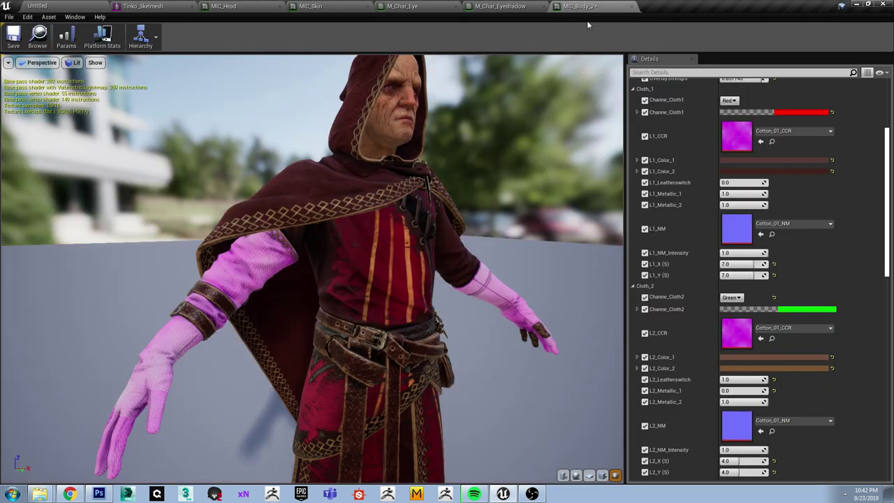
left_click(762, 339)
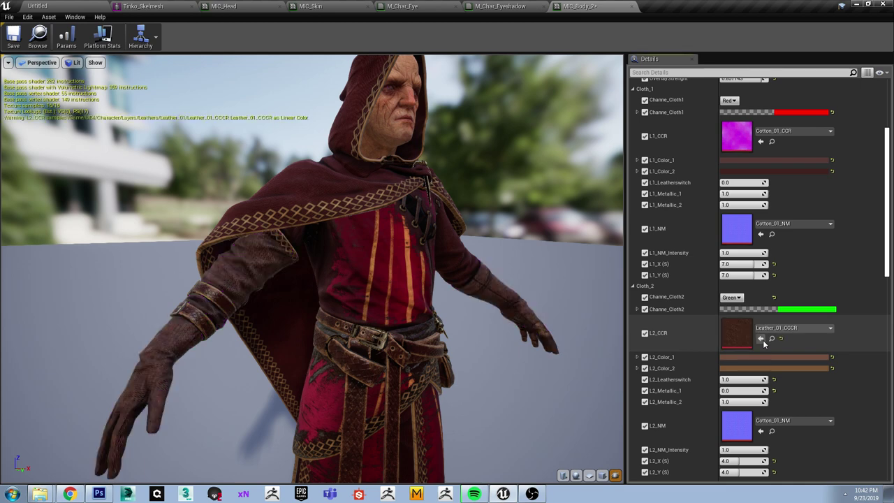
- Assign Leather_01_NM to the L2_NM normal map and check the leather on the character
left_click(63, 6)
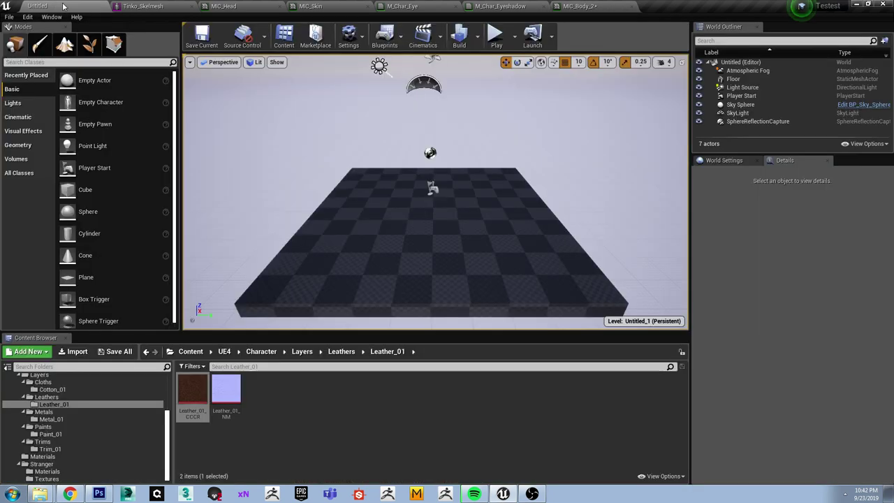
left_click(225, 389)
left_click(500, 6)
left_click(571, 6)
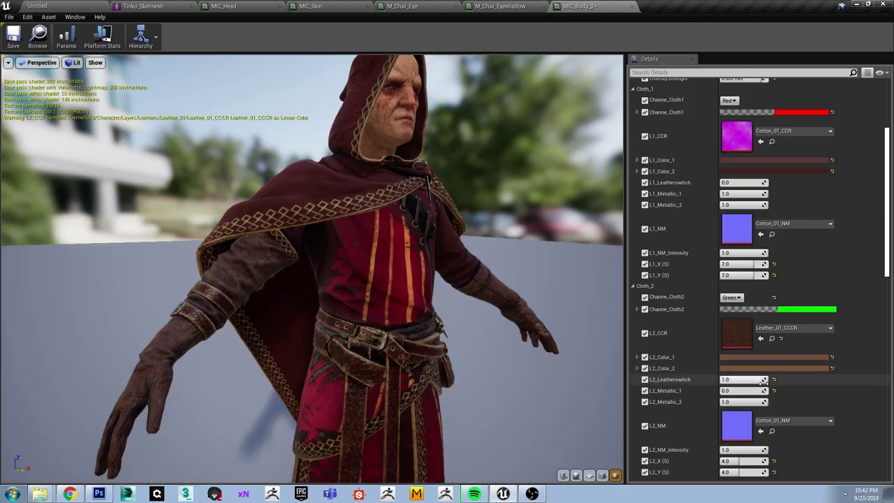
left_click(760, 431)
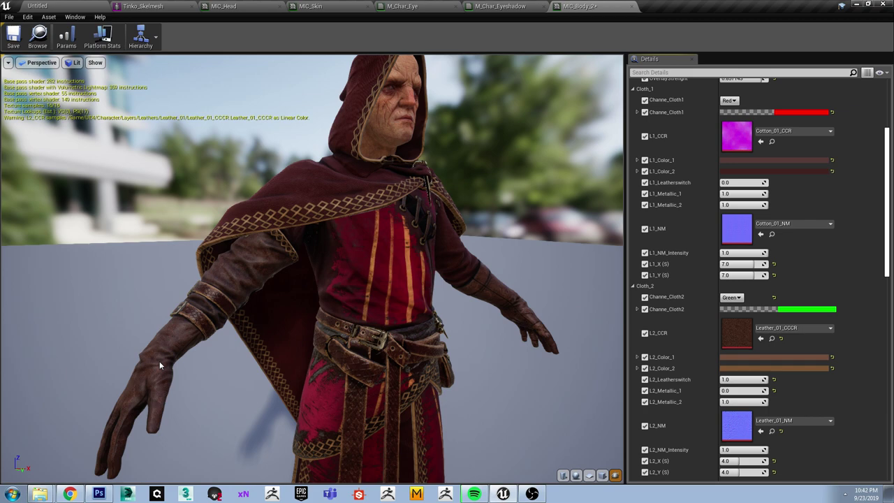
scroll(266, 339, "up", 8)
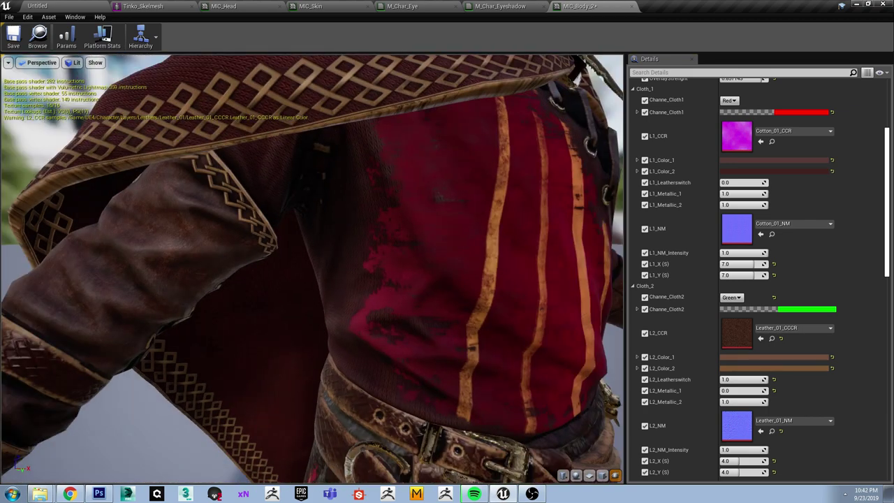
left_click_drag(267, 340, 316, 362)
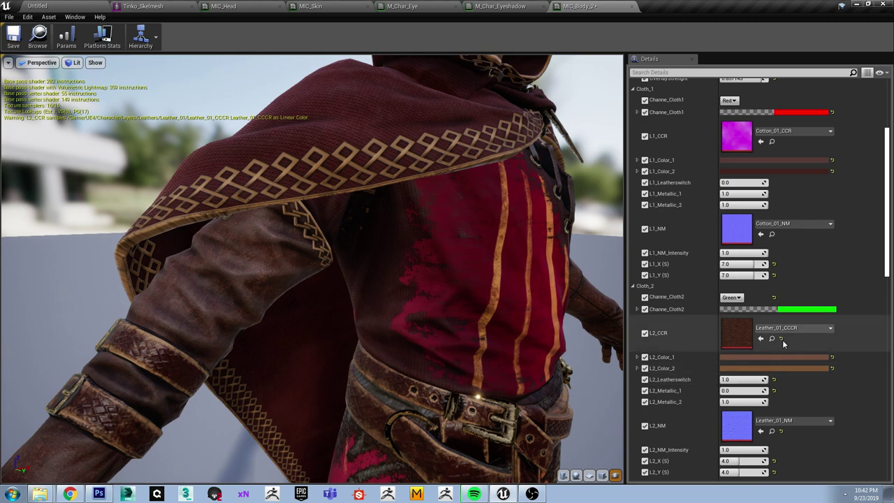
- Reset L2_CCR and L2_NM to the Cotton_01 textures and set L2_Leatherswitch to 0.0
left_click(781, 339)
left_click(781, 430)
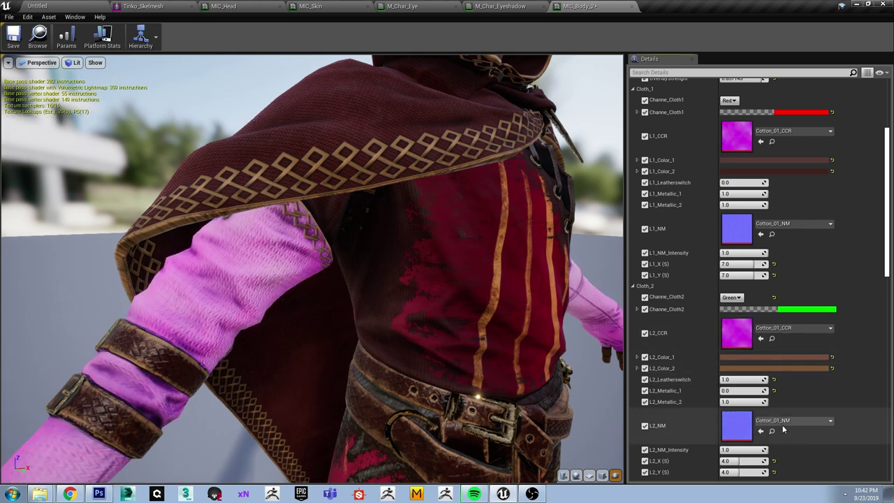
left_click_drag(165, 320, 565, 340)
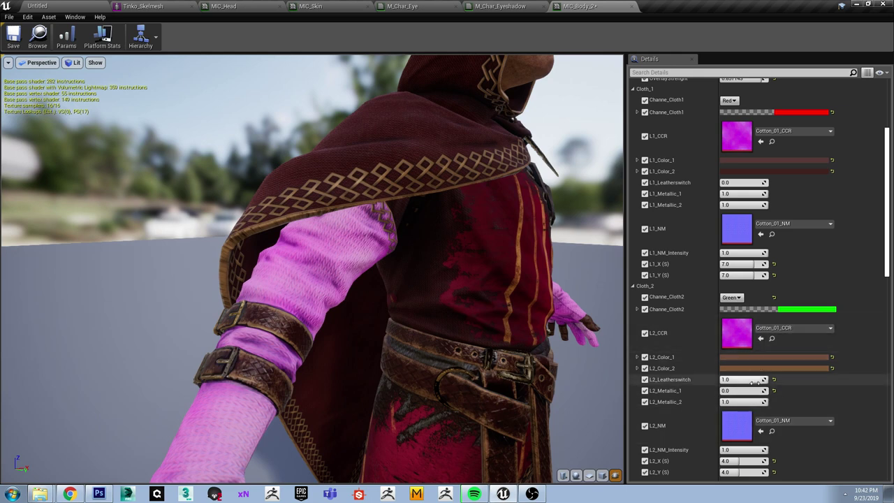
left_click_drag(759, 379, 726, 379)
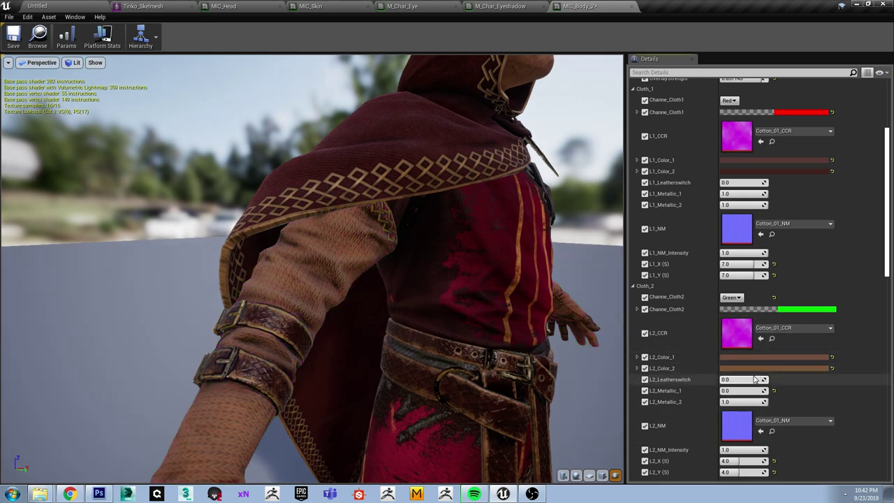
left_click_drag(328, 352, 405, 362)
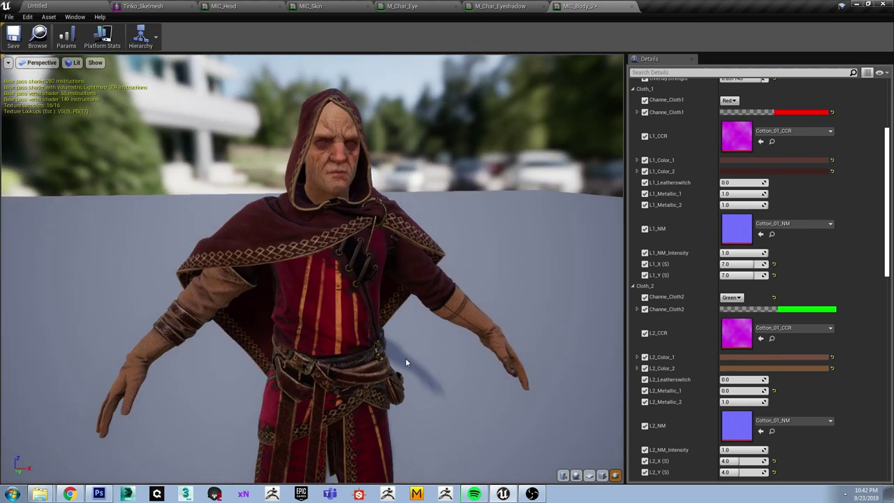
- Give L2_Color_1 a green tint so the sleeves and gloves turn green
left_click(771, 357)
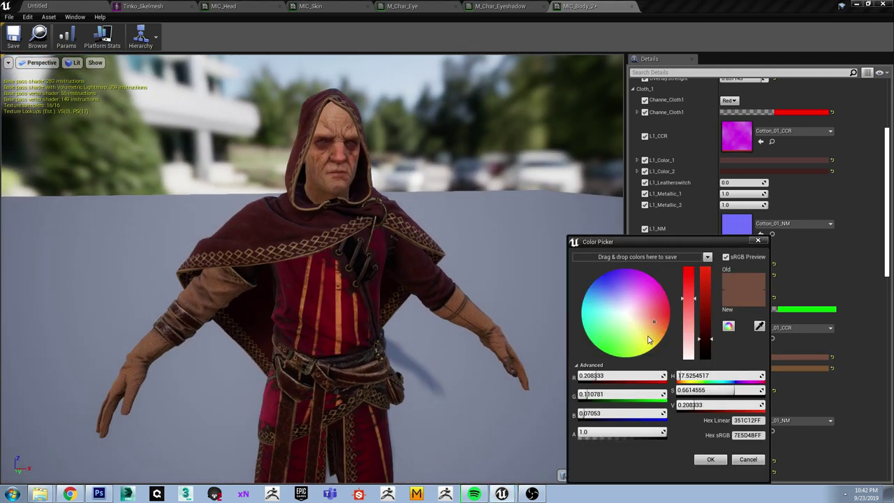
mouse_move(648, 339)
left_mouse_down()
mouse_move(621, 335)
mouse_move(652, 305)
mouse_move(658, 325)
mouse_move(665, 290)
mouse_move(612, 330)
mouse_move(610, 343)
left_mouse_up()
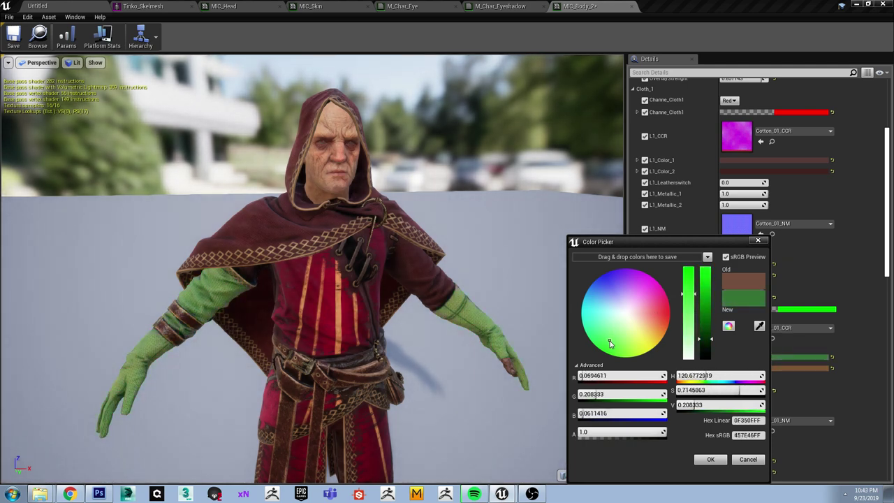
left_click(713, 461)
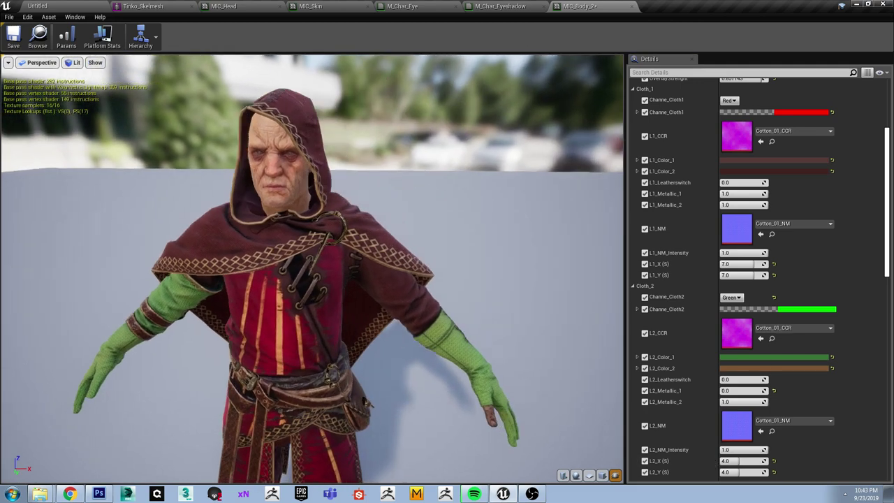
left_click_drag(393, 370, 392, 372)
- Set Use_Paint? to 0.0 to remove the orange stripes from the robe
scroll(739, 338, "up", 5)
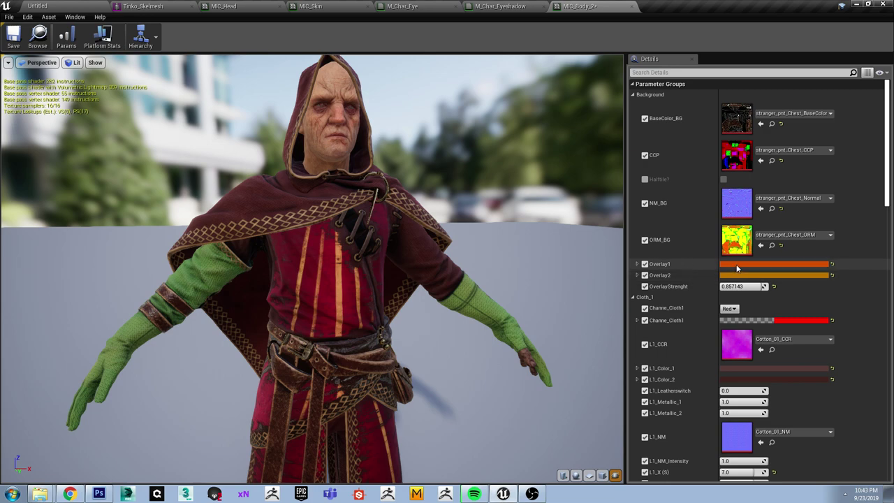
right_click_drag(353, 315, 354, 316)
left_click_drag(353, 316, 353, 315)
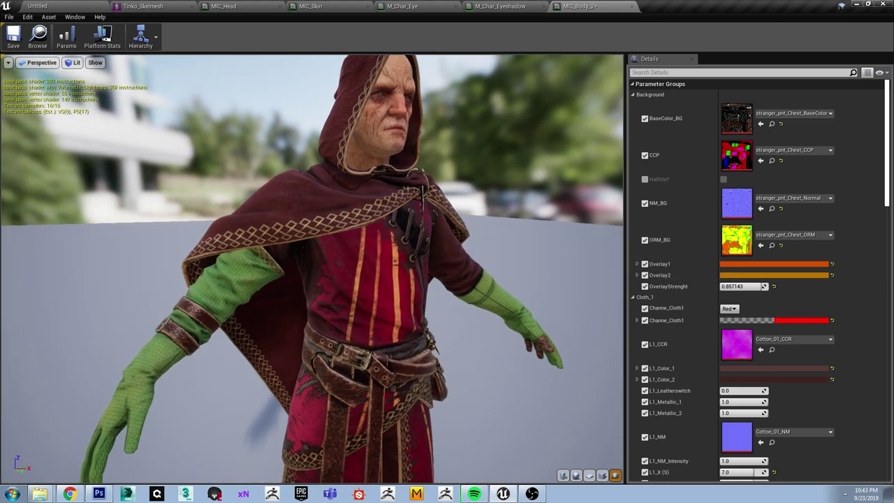
scroll(888, 284, "down", 10)
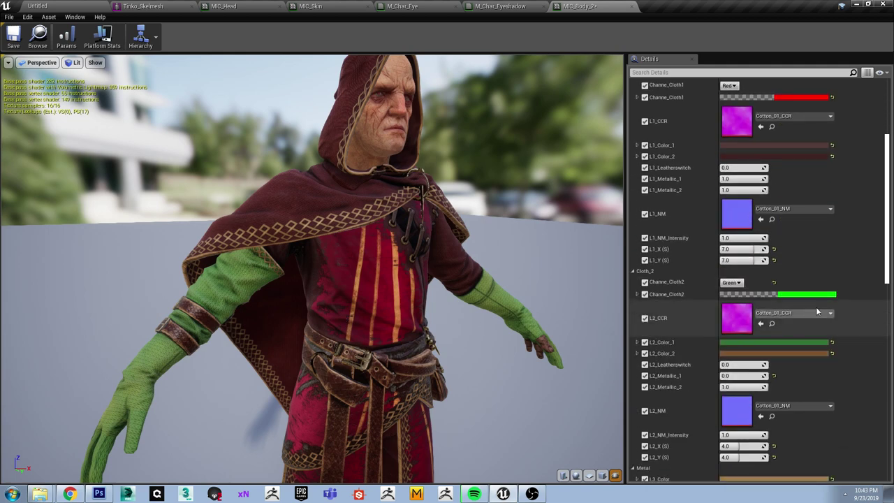
scroll(888, 285, "down", 10)
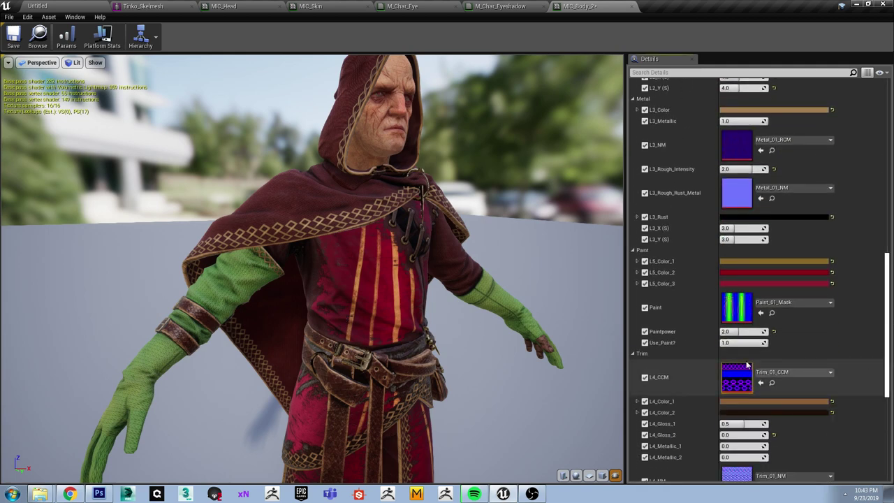
left_click_drag(726, 253, 707, 257)
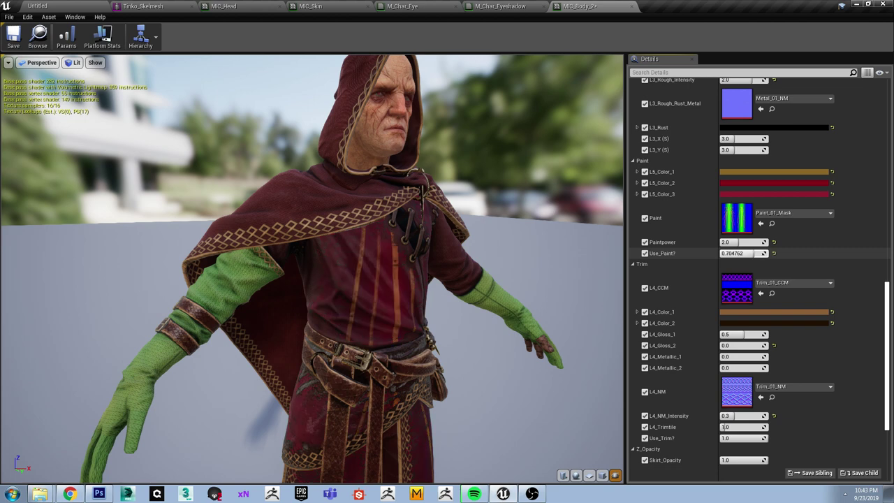
scroll(806, 235, "up", 20)
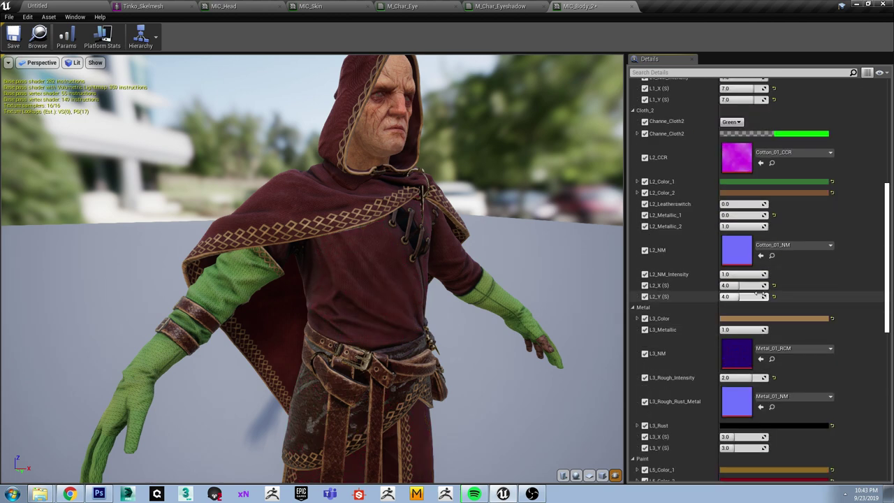
scroll(753, 309, "up", 1)
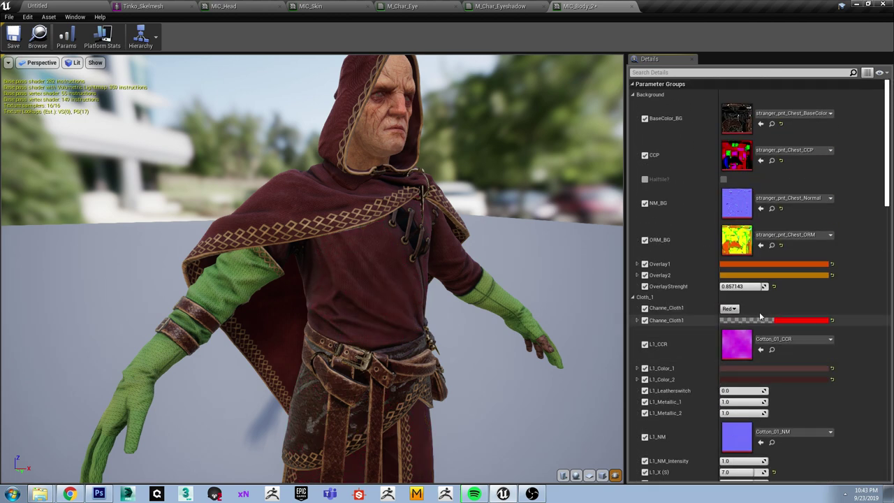
- Try cyan, blue, magenta, green and black Overlay1 tints, then settle on white
left_click(758, 266)
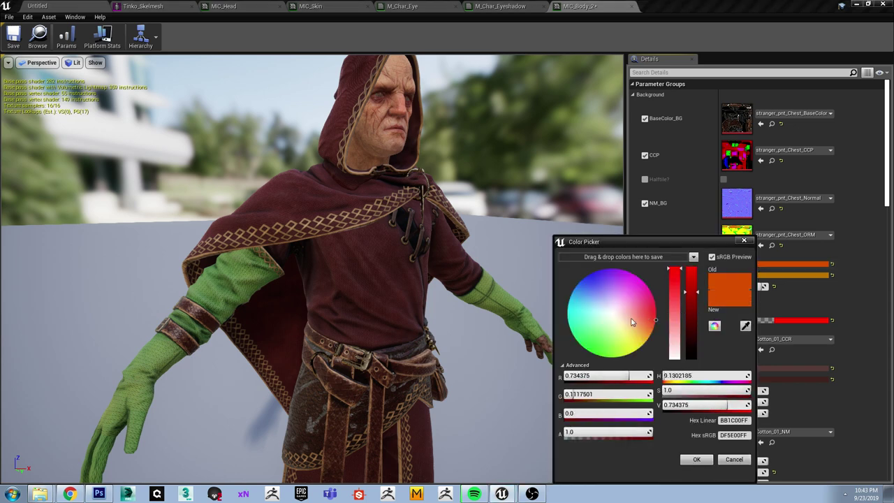
left_click_drag(712, 241, 725, 195)
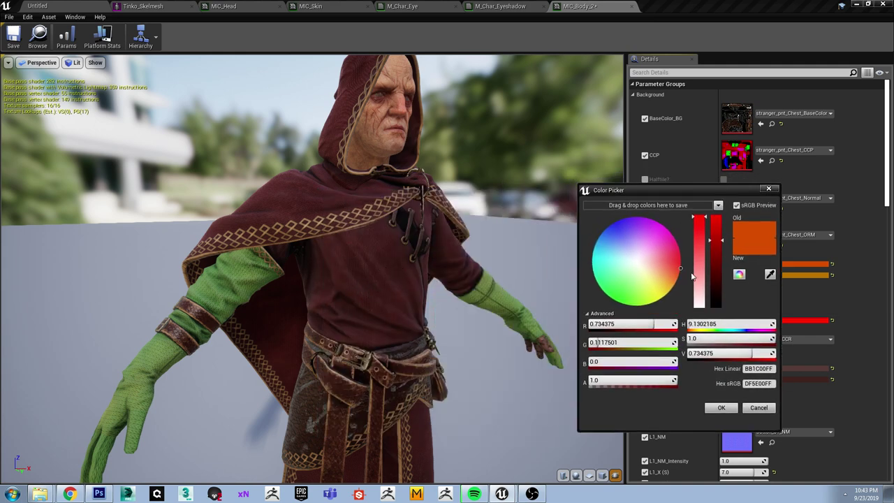
mouse_move(673, 278)
left_mouse_down()
mouse_move(671, 296)
mouse_move(632, 307)
mouse_move(611, 300)
mouse_move(572, 241)
mouse_move(585, 222)
mouse_move(608, 226)
left_mouse_up()
left_click_drag(721, 245, 716, 226)
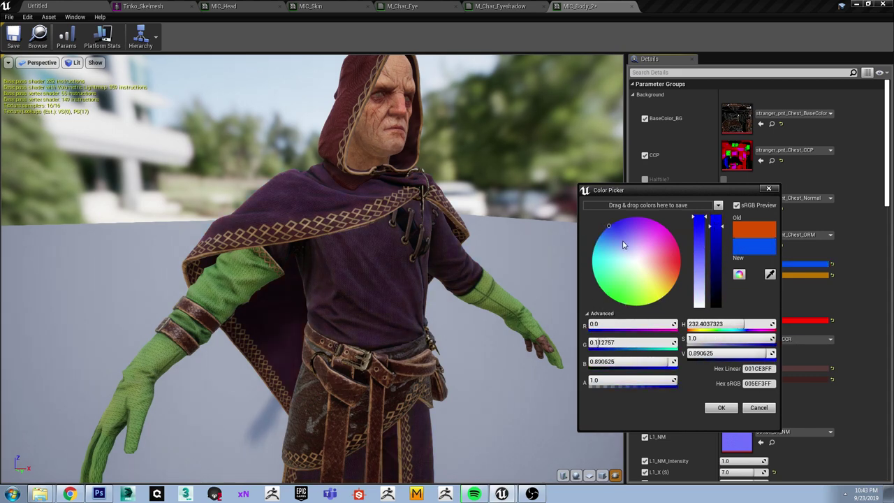
mouse_move(624, 244)
left_mouse_down()
mouse_move(688, 262)
mouse_move(673, 233)
mouse_move(632, 217)
mouse_move(577, 241)
left_mouse_up()
left_click_drag(640, 269, 620, 306)
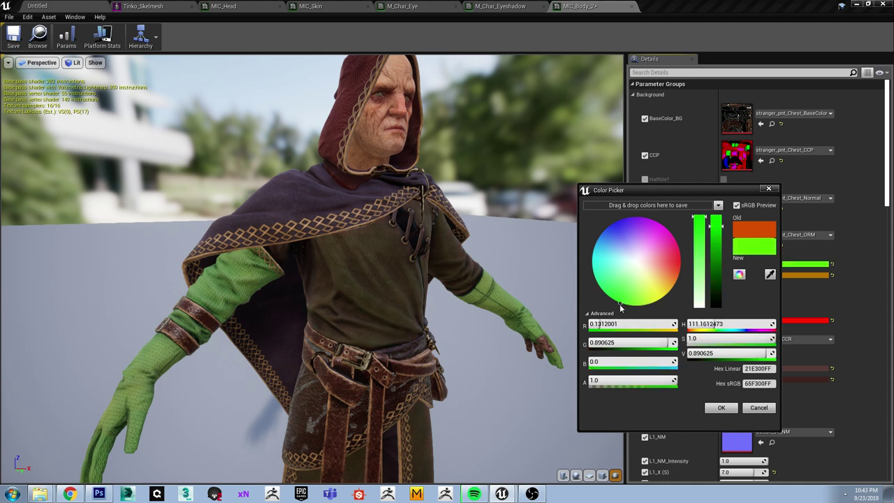
left_click_drag(721, 231, 705, 306)
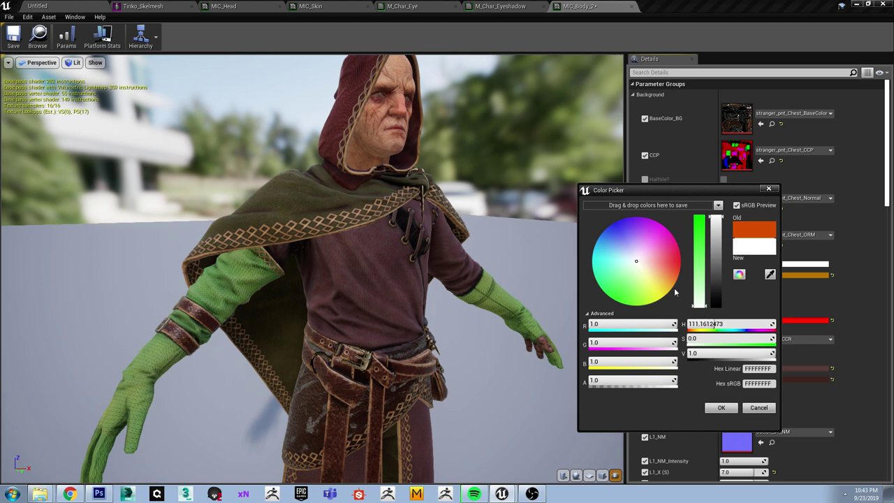
mouse_move(714, 222)
left_mouse_down()
mouse_move(713, 290)
mouse_move(723, 218)
left_mouse_up()
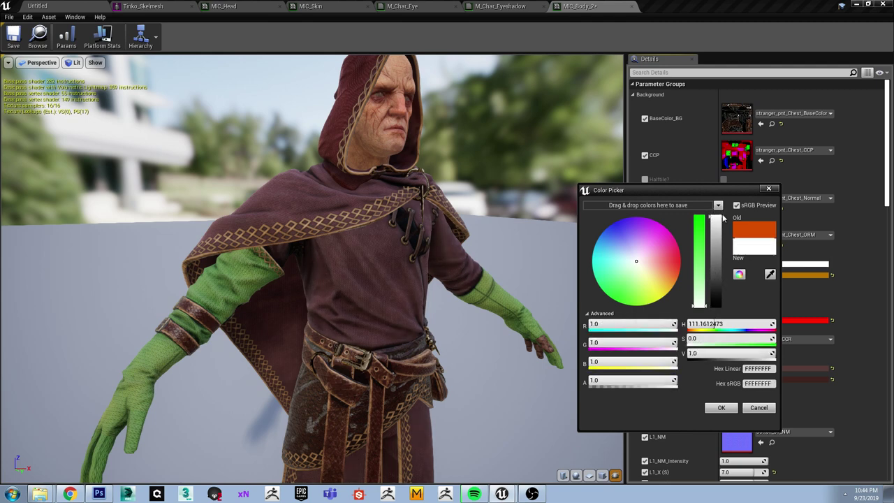
left_click(722, 408)
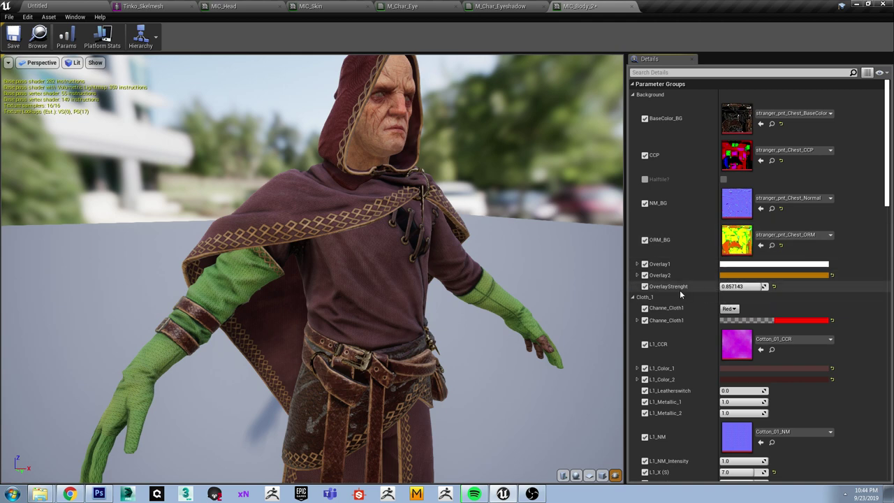
- Zero the overlay strength, set Overlay1 to black, then raise the strength again
left_click_drag(764, 286, 726, 287)
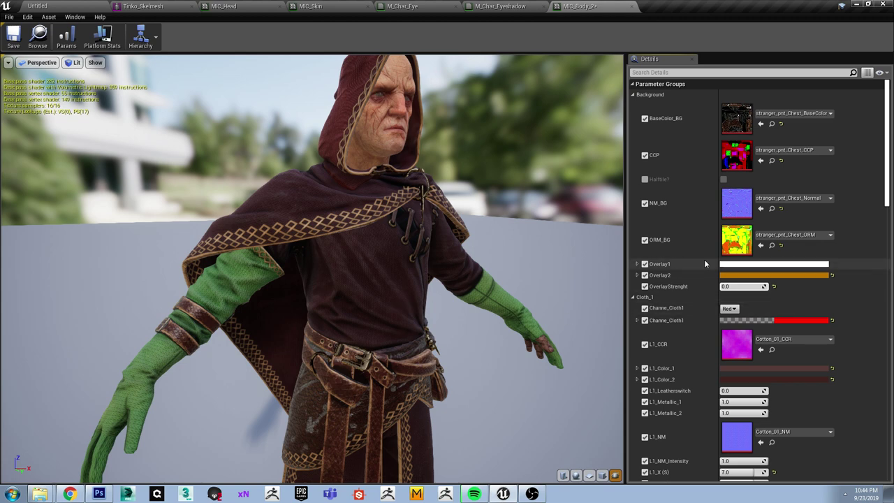
left_click(756, 265)
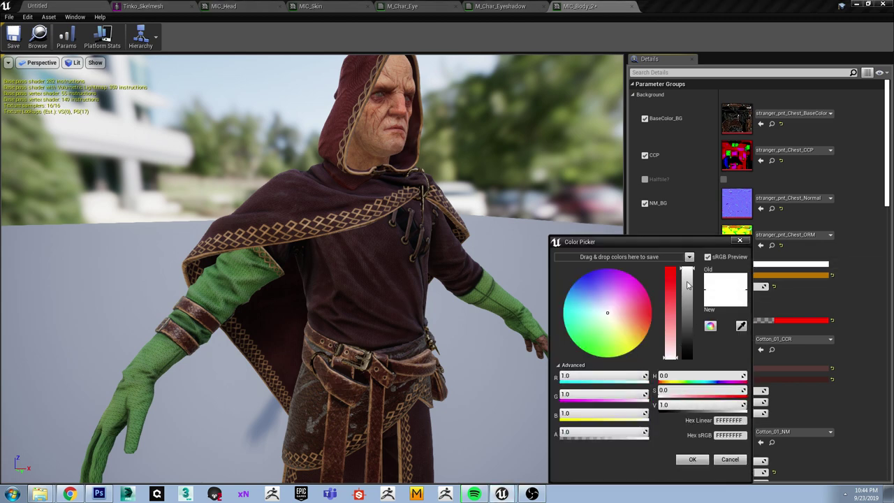
left_click_drag(688, 285, 690, 360)
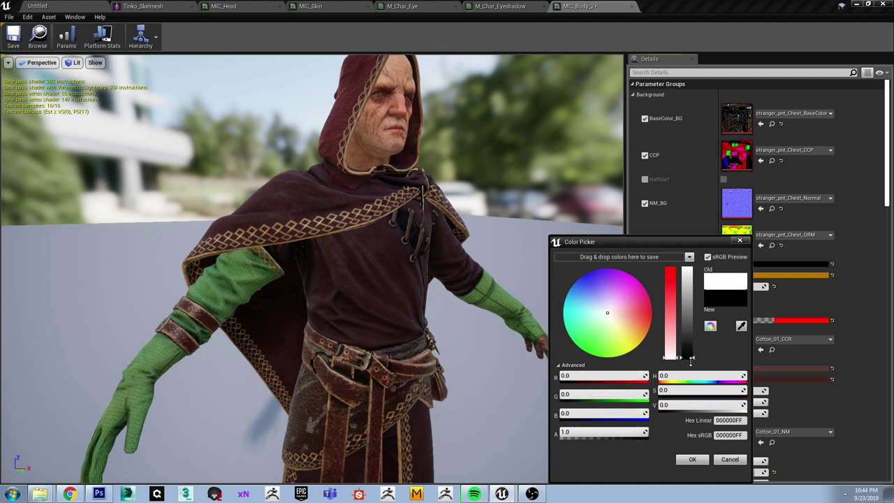
left_click(693, 459)
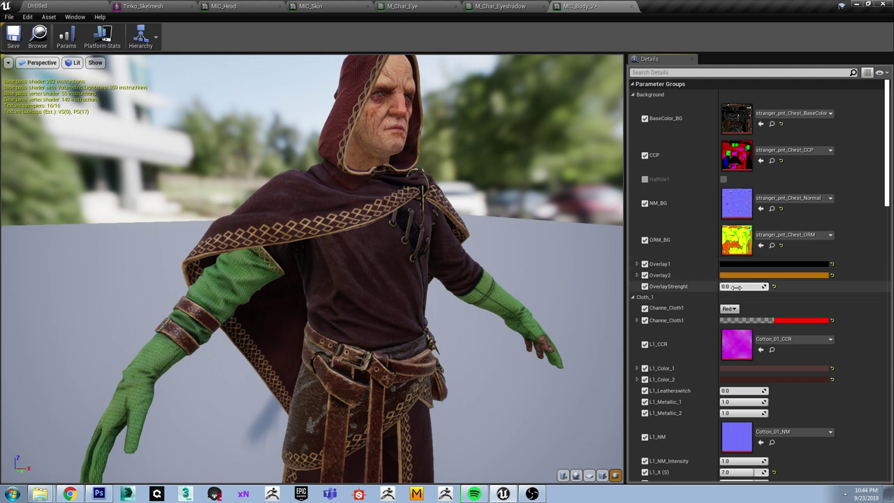
left_click_drag(737, 287, 759, 286)
- Set Overlay1 to red (0.953, 0.079, 0.079) with overlay strength 1.0
left_click(773, 264)
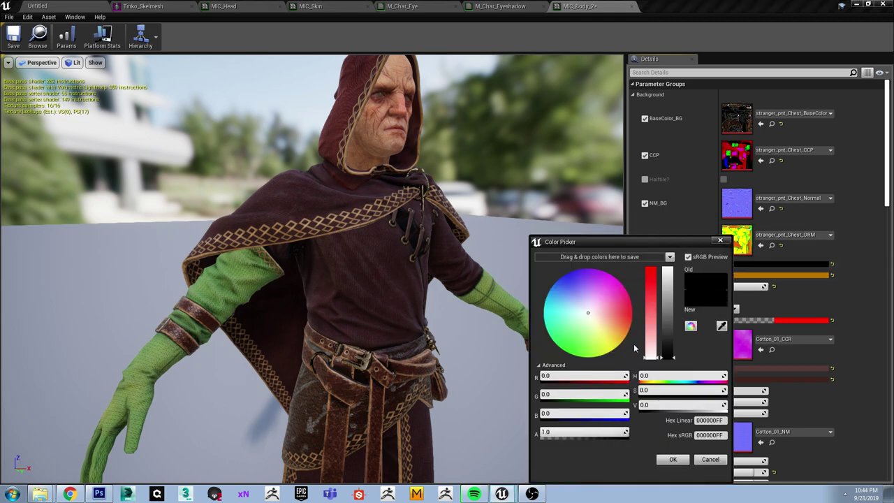
left_click_drag(675, 331, 674, 271)
left_click_drag(650, 356, 668, 296)
left_click(673, 459)
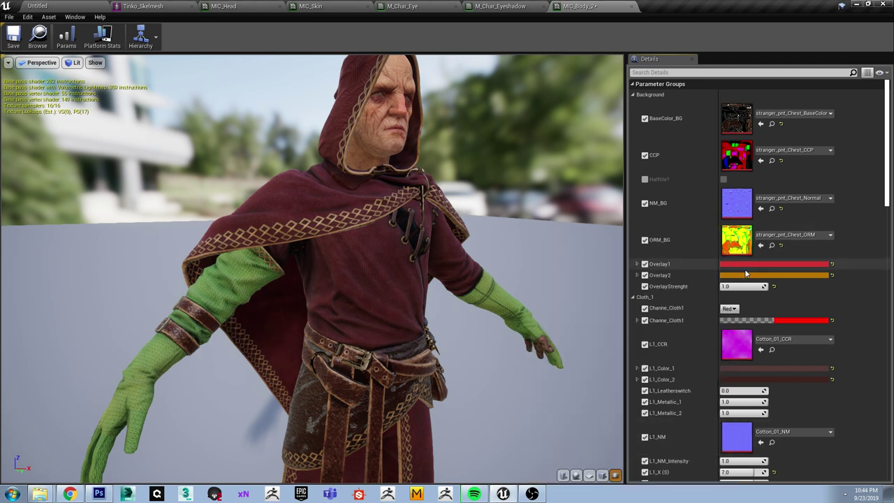
left_click_drag(759, 283, 759, 284)
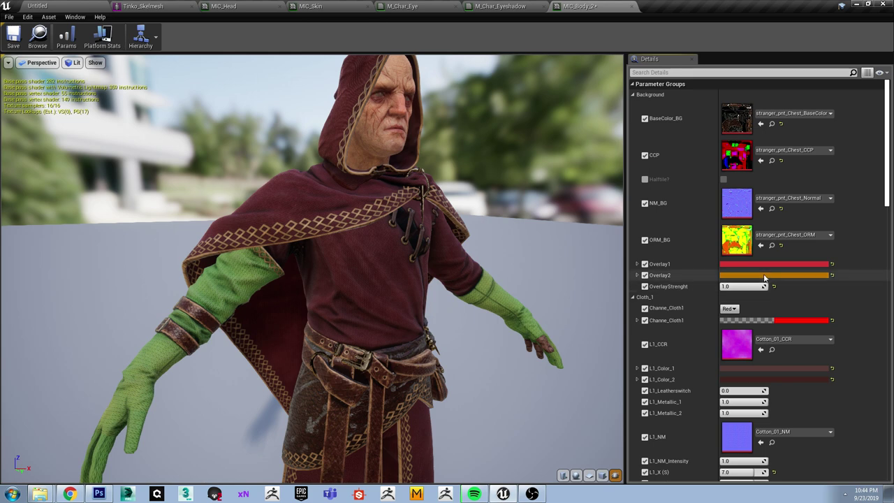
left_click_drag(884, 197, 884, 405)
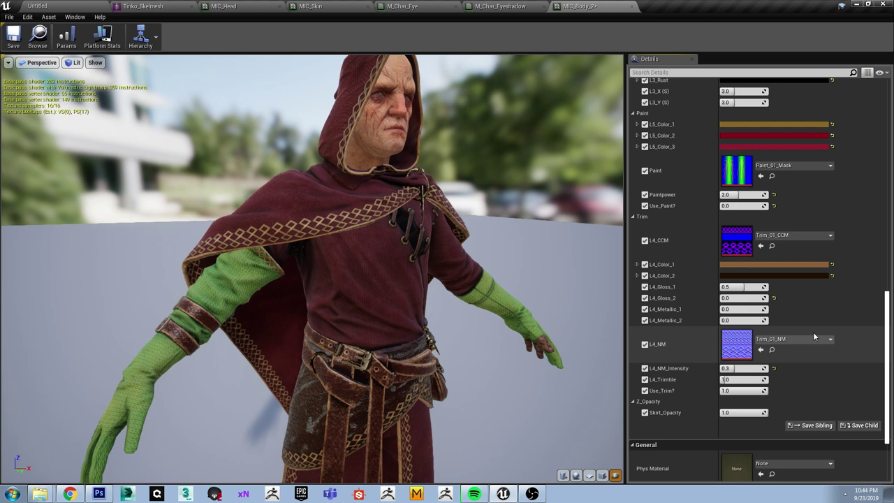
- Collapse the Background group at the top of the Details panel
scroll(813, 331, "up", 10)
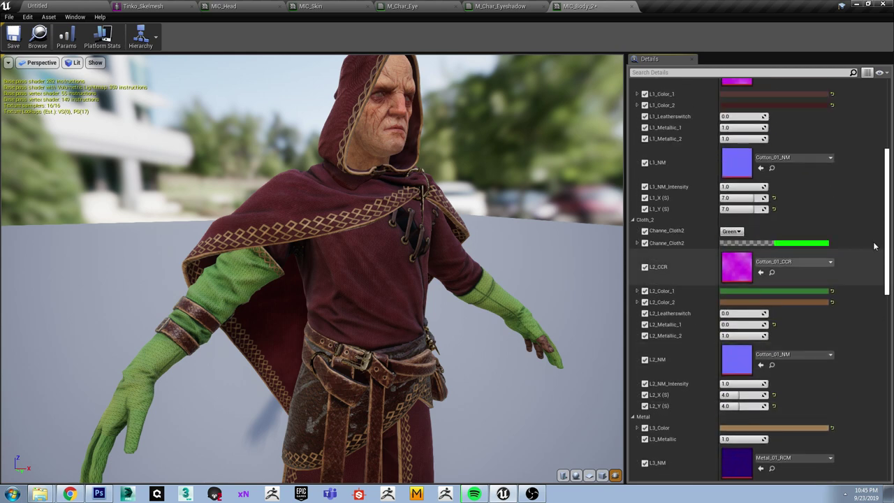
left_click_drag(887, 252, 870, 225)
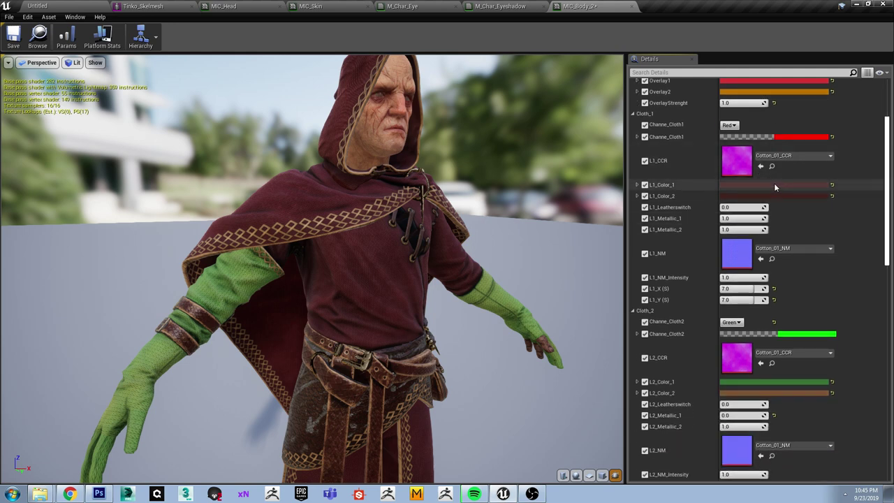
scroll(773, 183, "down", 3)
scroll(782, 320, "up", 5)
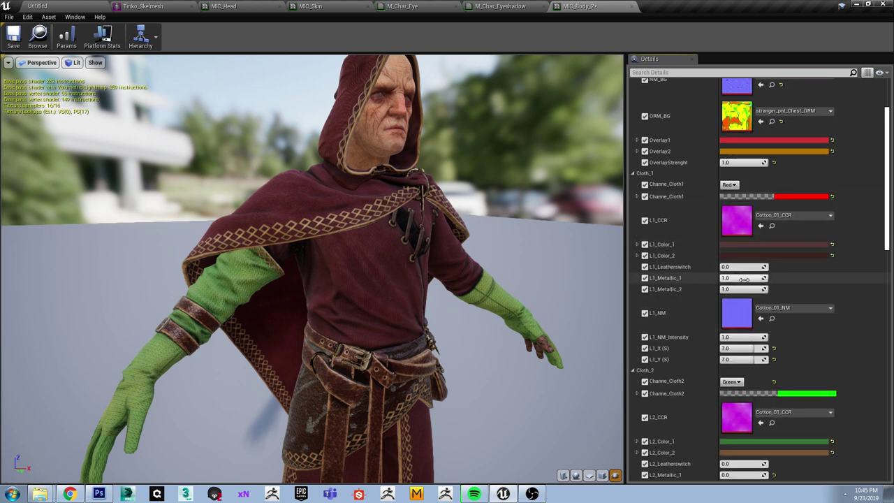
scroll(704, 262, "up", 5)
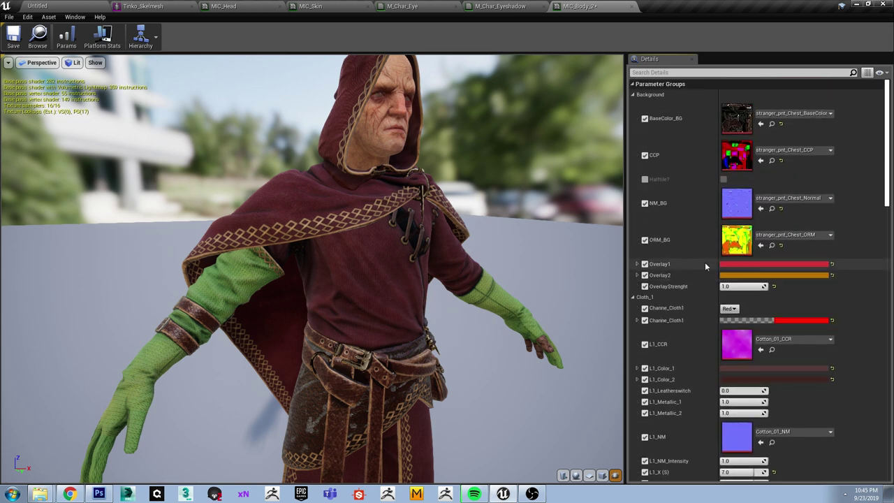
left_click(633, 95)
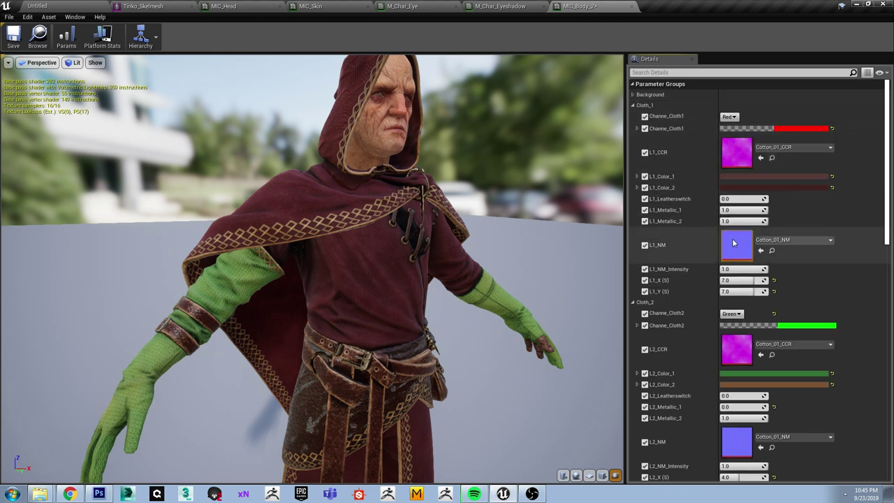
- Preview a different L1_Color_1 robe shade, then cancel the change
left_click(739, 176)
mouse_move(674, 288)
left_mouse_down()
mouse_move(685, 241)
mouse_move(690, 283)
left_mouse_up()
left_click(706, 404)
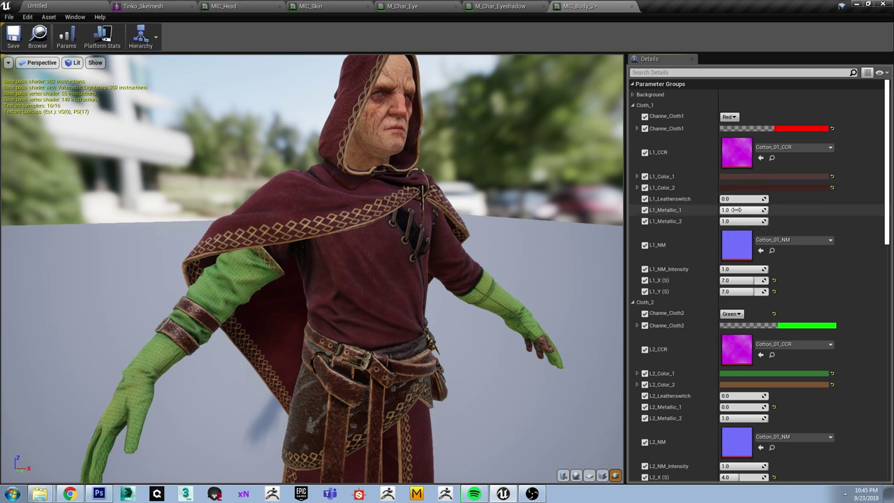
- Set the first cloth layer's metallic to 0.0 and adjust its normal intensity
mouse_move(754, 210)
left_mouse_down()
mouse_move(722, 210)
mouse_move(726, 220)
left_mouse_up()
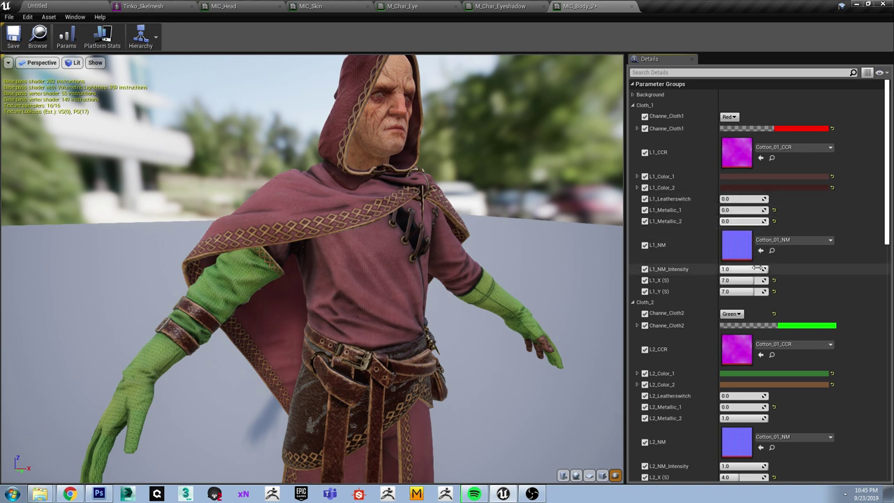
left_click_drag(756, 269, 741, 291)
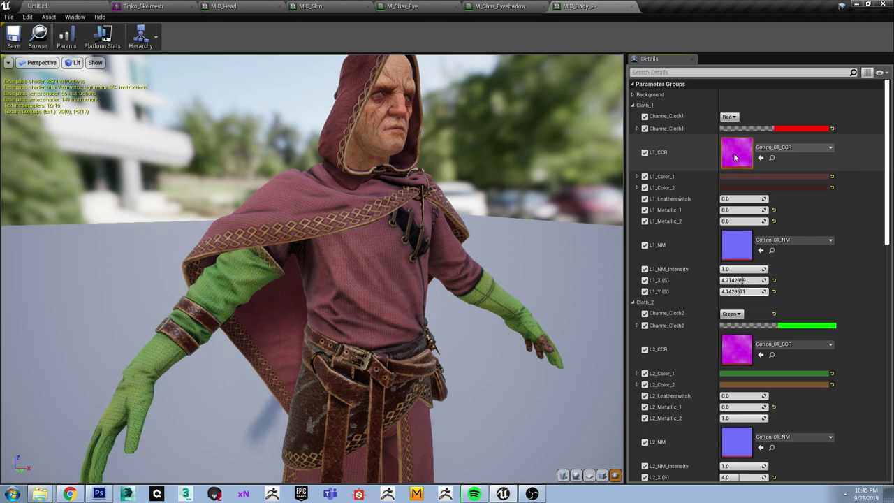
scroll(798, 224, "down", 3)
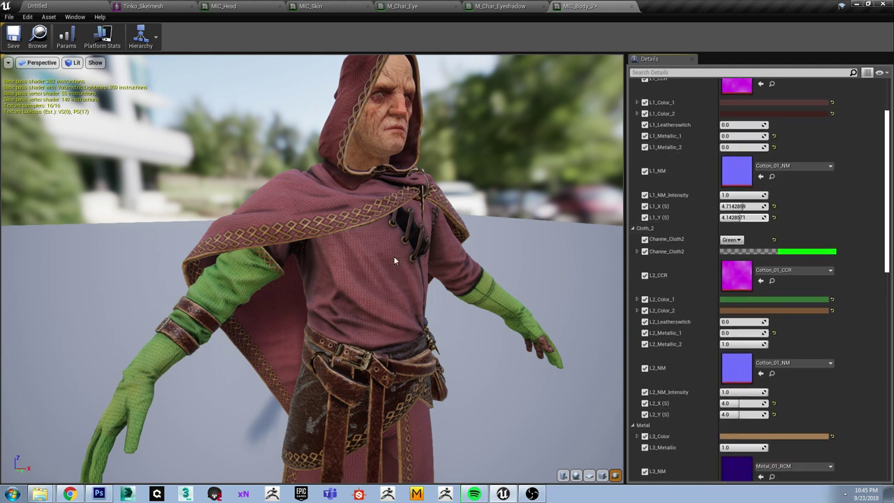